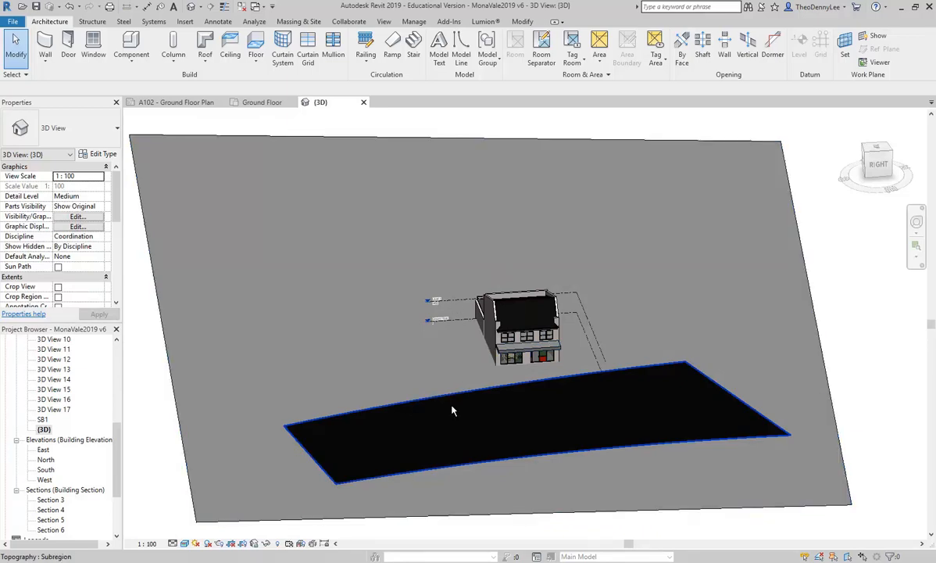
Step: Open the Ground Floor floor plan from the 3D view of the building
{"action": "scroll", "coordinate": [533, 354], "scroll_direction": "up", "scroll_amount": 5}
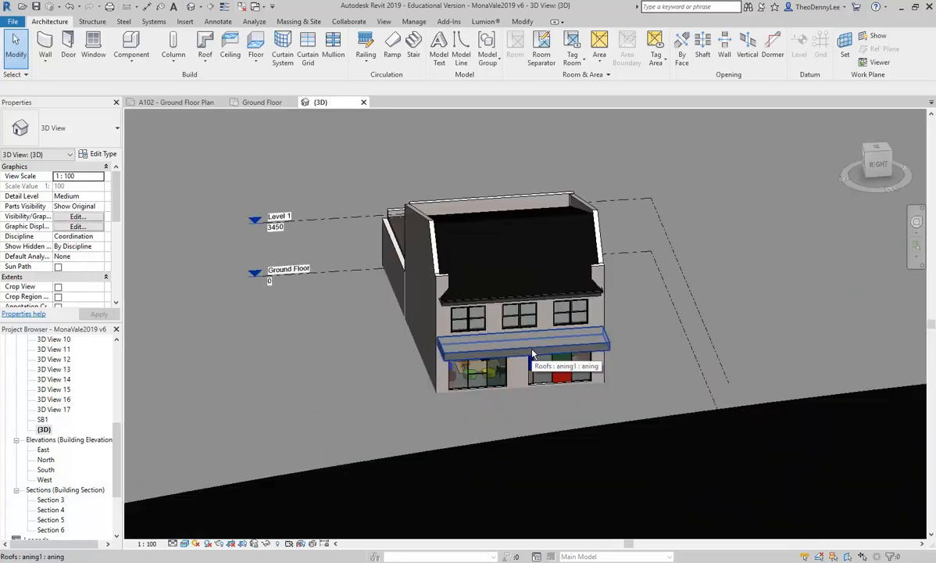
{"action": "scroll", "coordinate": [533, 354], "scroll_direction": "up", "scroll_amount": 3}
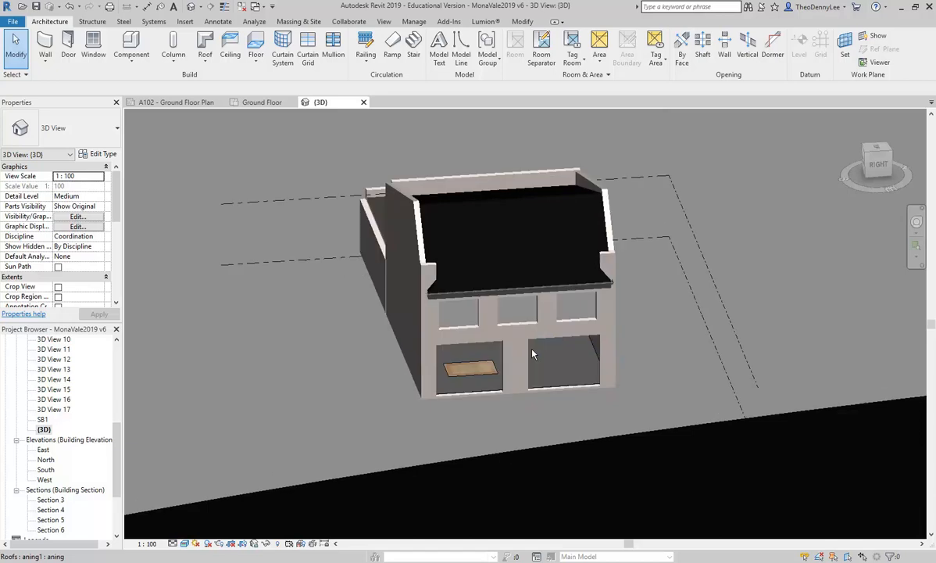
{"action": "left_click_drag", "start_coordinate": [118, 454], "coordinate": [114, 349]}
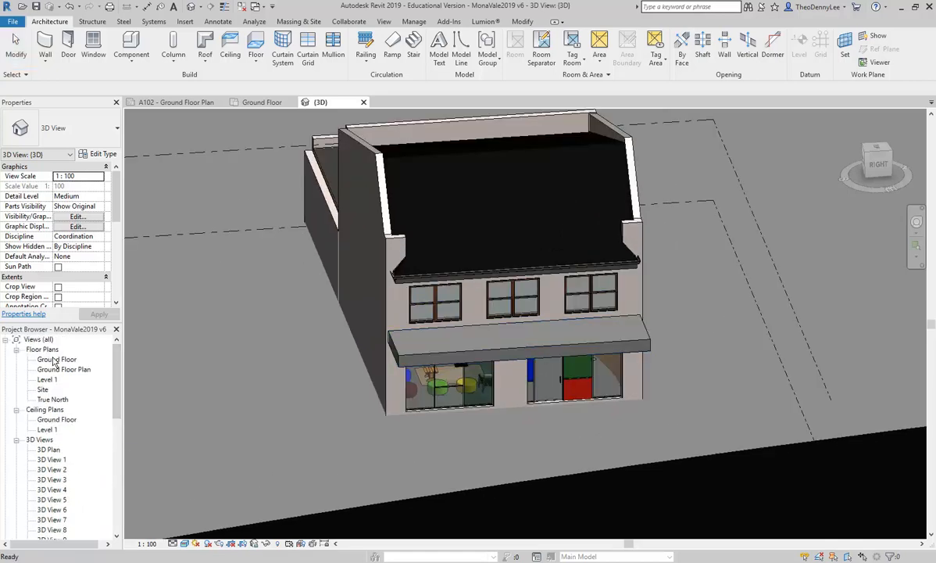
{"action": "double_click", "coordinate": [53, 359]}
{"action": "scroll", "coordinate": [276, 224], "scroll_direction": "down", "scroll_amount": 1}
{"action": "middle_click_drag", "start_coordinate": [282, 226], "coordinate": [299, 173]}
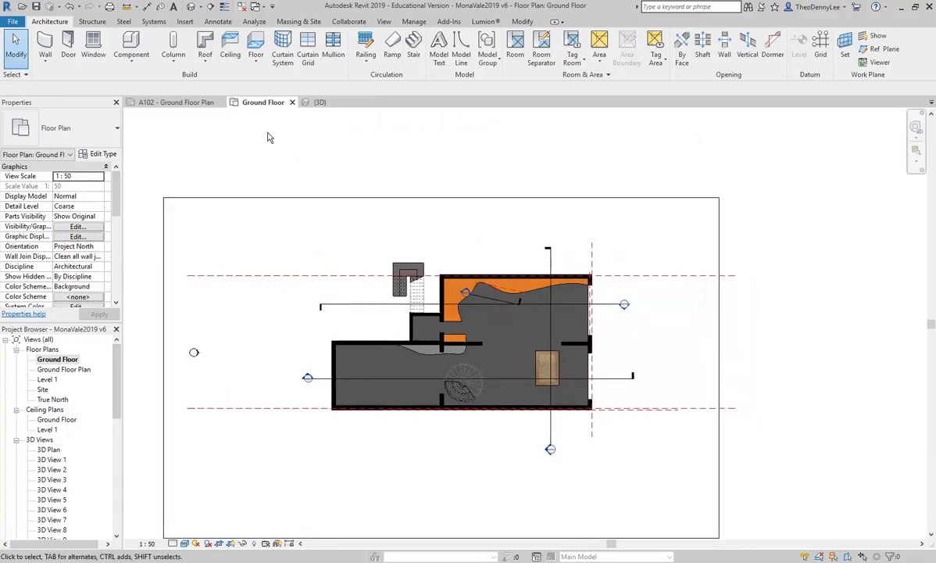
Step: Place a camera in the Ground Floor plan, with the eye east of the building and the target inside the shop
{"action": "left_click", "coordinate": [199, 7]}
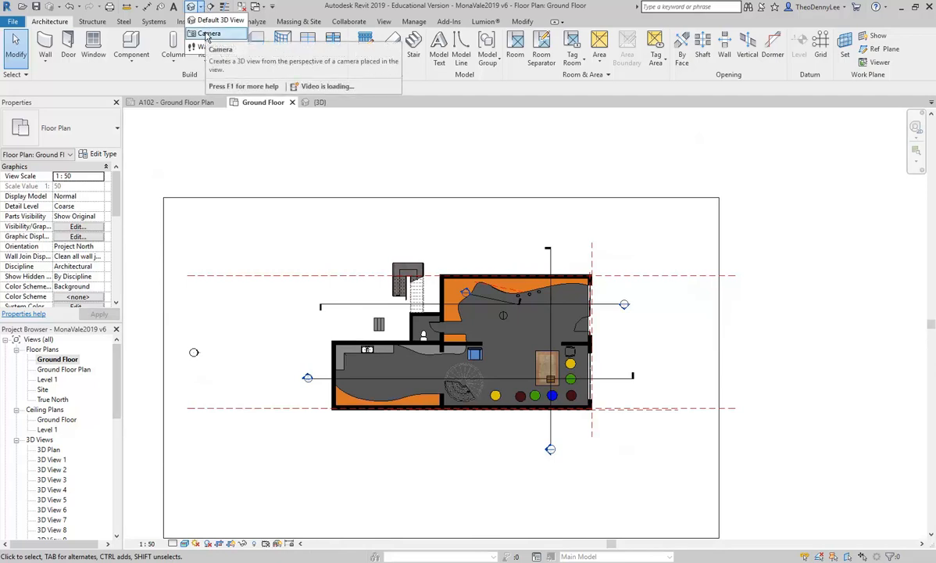
{"action": "left_click", "coordinate": [207, 34]}
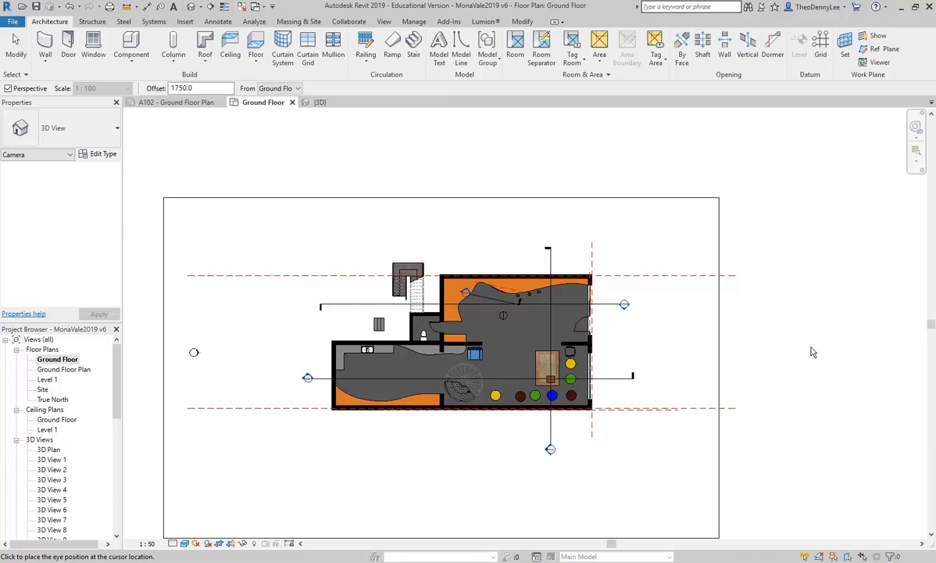
{"action": "left_click", "coordinate": [789, 355]}
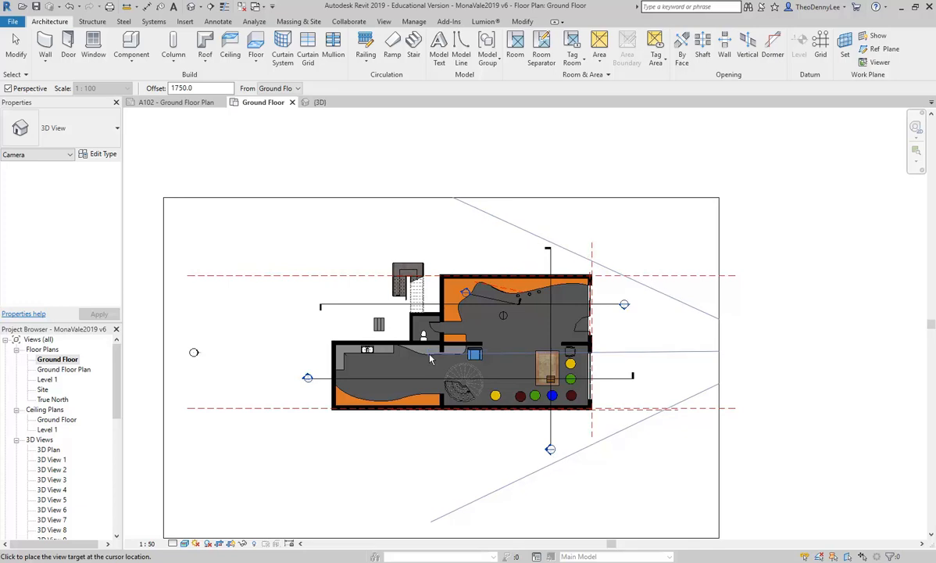
{"action": "left_click", "coordinate": [430, 355]}
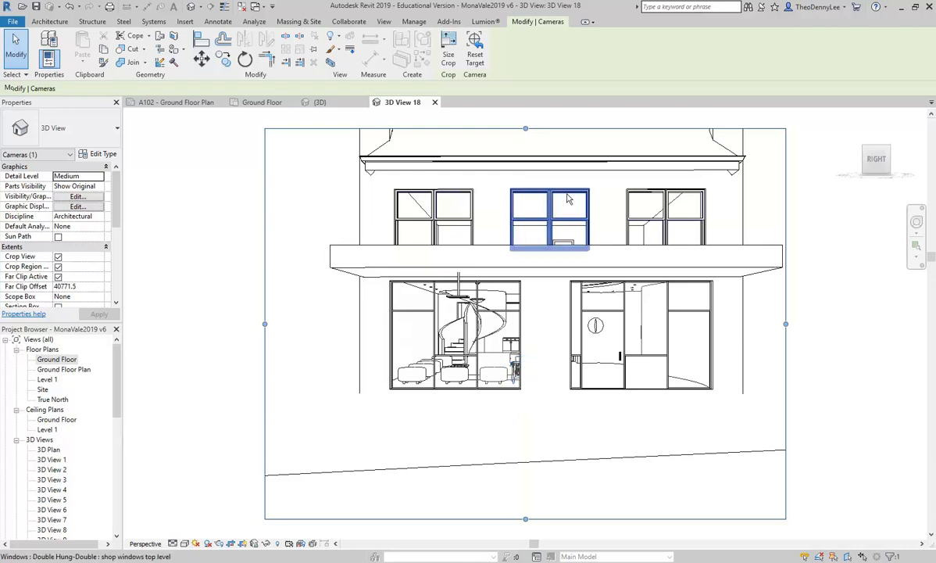
Step: Return to the Ground Floor plan and shorten the camera's far clip range
{"action": "double_click", "coordinate": [43, 359]}
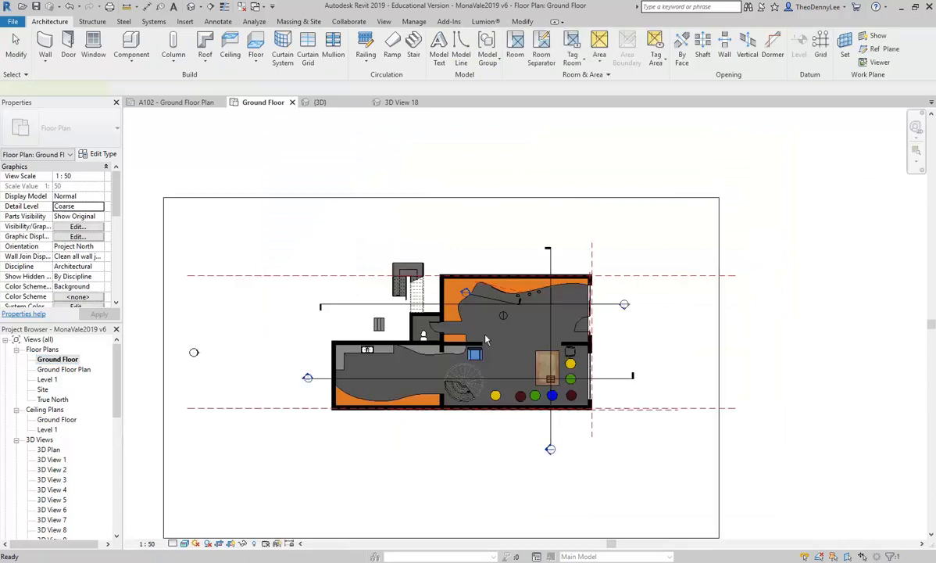
{"action": "left_click", "coordinate": [261, 349]}
{"action": "left_click_drag", "start_coordinate": [249, 352], "coordinate": [559, 353]}
Step: Review the new camera view 3D View 18 and switch back to the Ground Floor plan
{"action": "left_click_drag", "start_coordinate": [117, 386], "coordinate": [117, 437]}
{"action": "double_click", "coordinate": [59, 470]}
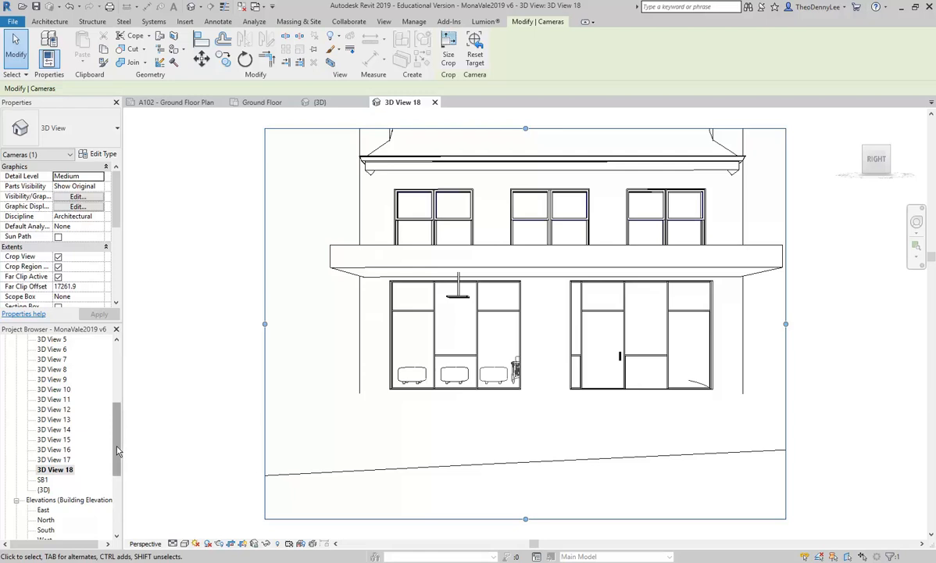
{"action": "left_click_drag", "start_coordinate": [118, 451], "coordinate": [117, 394]}
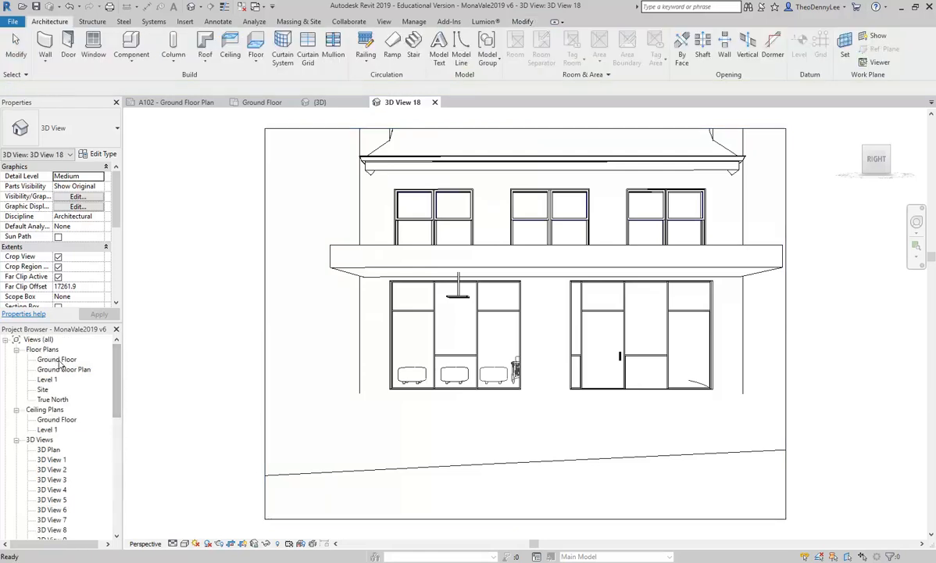
{"action": "double_click", "coordinate": [57, 359]}
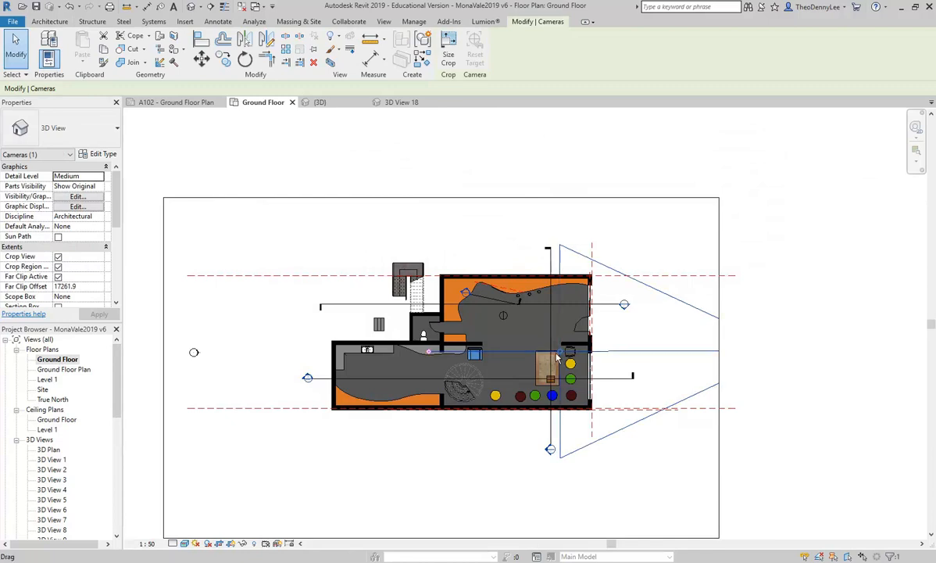
Step: Extend the camera's far clip boundary west past the building in the plan
{"action": "left_click_drag", "start_coordinate": [565, 356], "coordinate": [317, 350]}
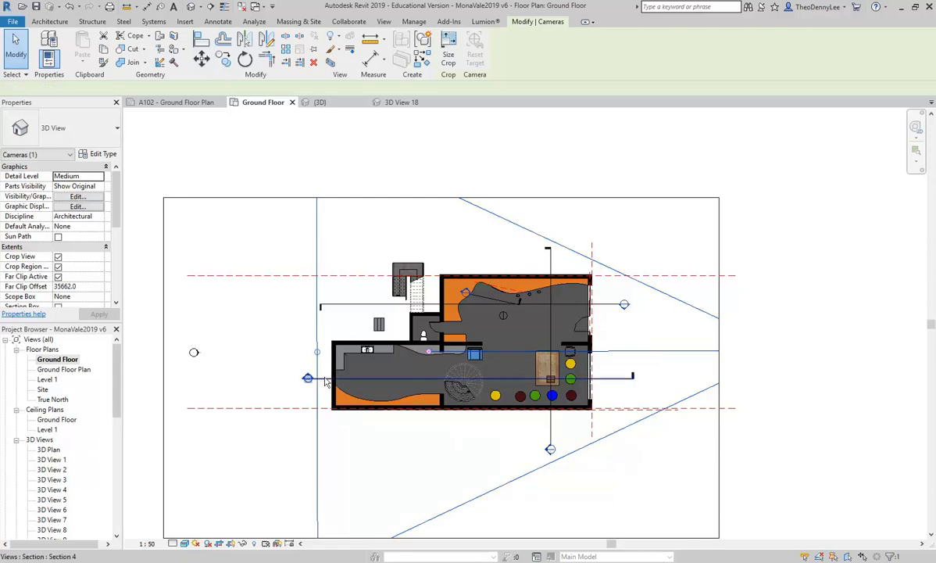
{"action": "left_click", "coordinate": [384, 383]}
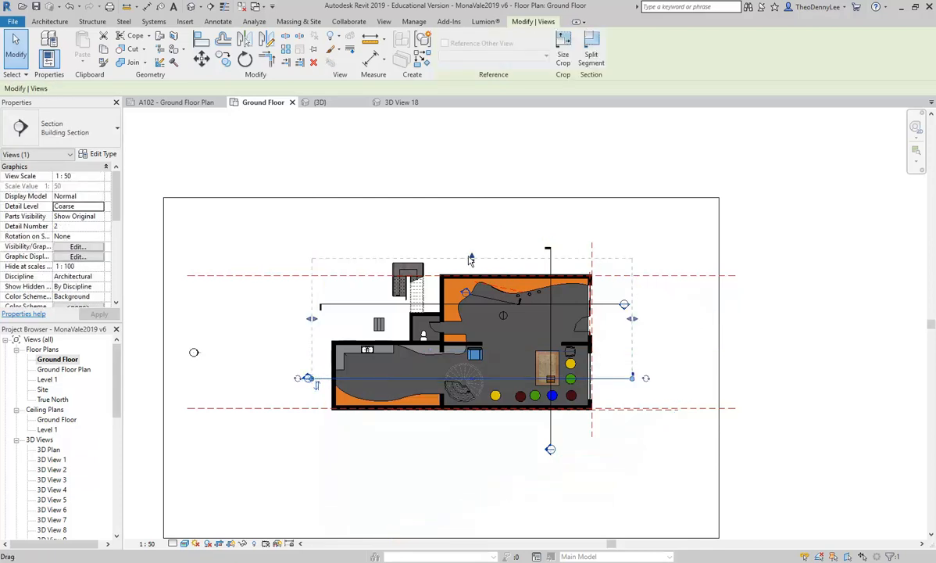
{"action": "mouse_move", "coordinate": [471, 301]}
{"action": "left_mouse_down"}
{"action": "mouse_move", "coordinate": [470, 220]}
{"action": "mouse_move", "coordinate": [470, 321]}
{"action": "left_mouse_up"}
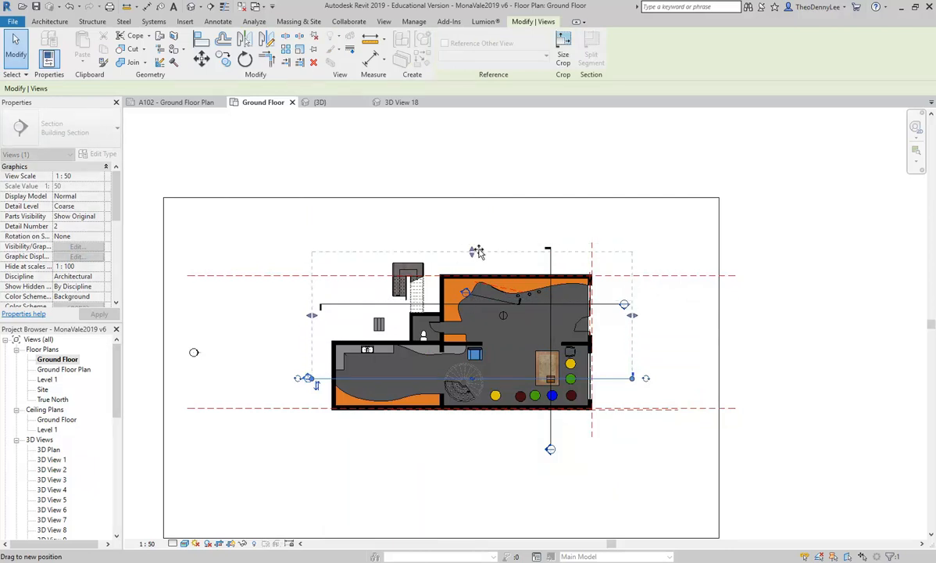
{"action": "left_click", "coordinate": [297, 237]}
Step: Show the camera of 3D View 18 in the plan and move its far clip boundary back near the shopfront
{"action": "left_click_drag", "start_coordinate": [117, 401], "coordinate": [118, 457]}
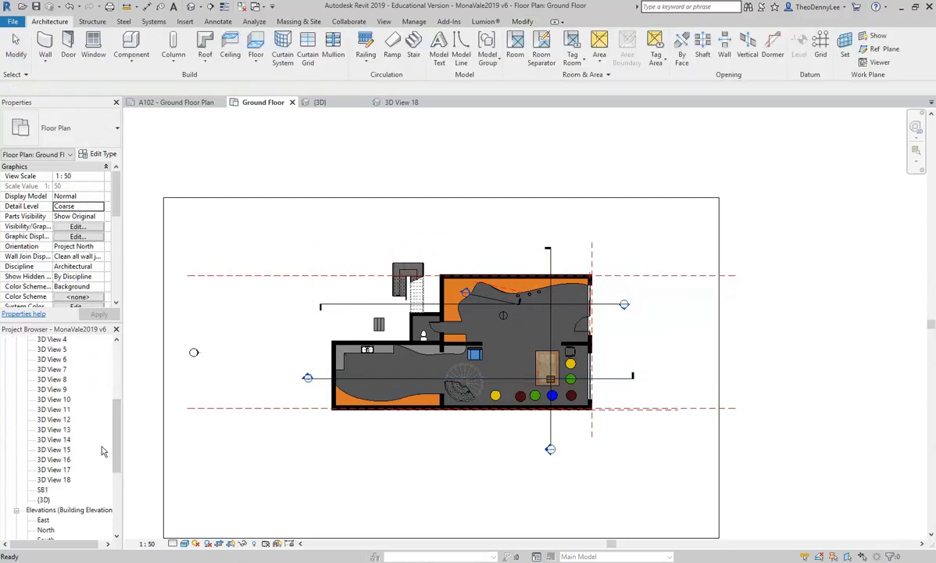
{"action": "left_click", "coordinate": [55, 479]}
{"action": "right_click", "coordinate": [56, 479]}
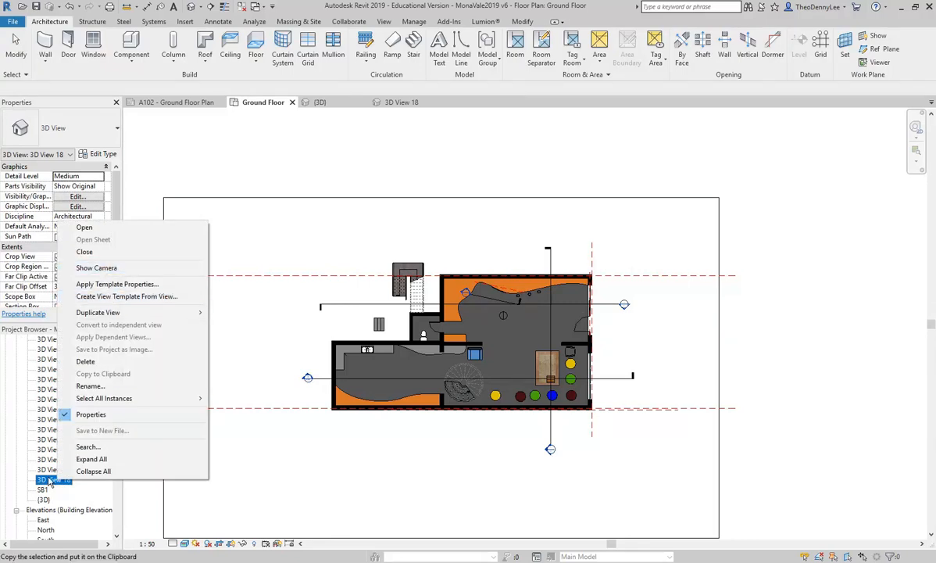
{"action": "left_click", "coordinate": [106, 270]}
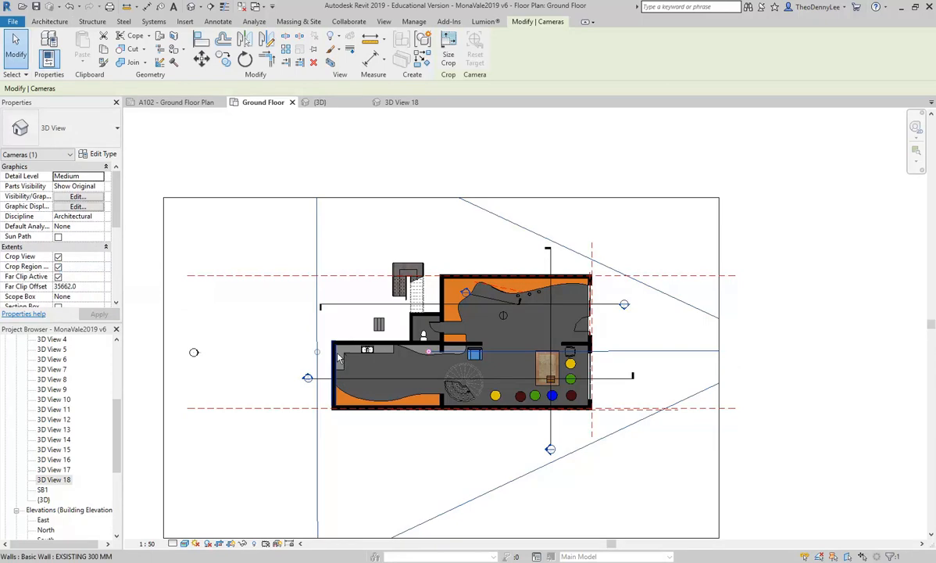
{"action": "left_click_drag", "start_coordinate": [316, 354], "coordinate": [566, 368]}
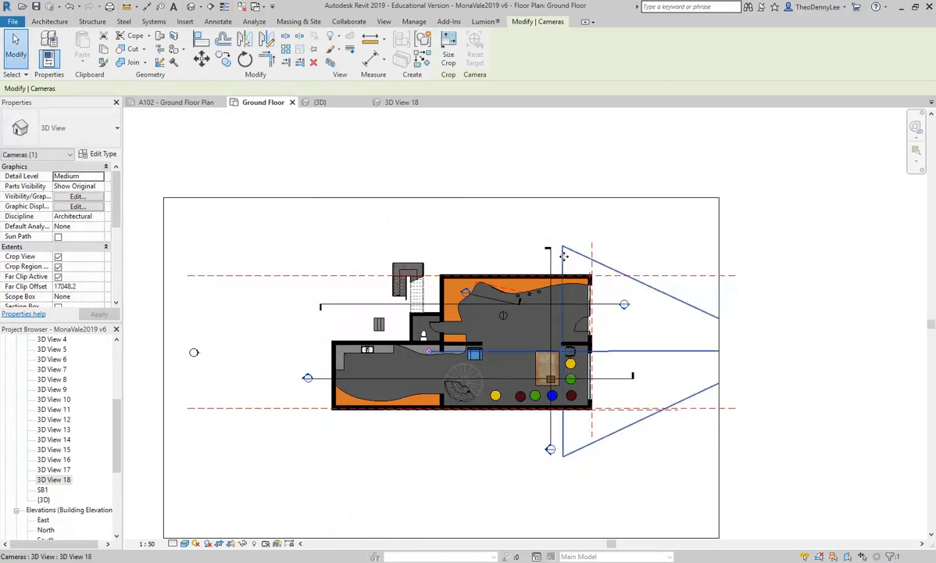
Step: Open 3D View 18 and turn off Far Clip Active for the camera view
{"action": "double_click", "coordinate": [55, 482]}
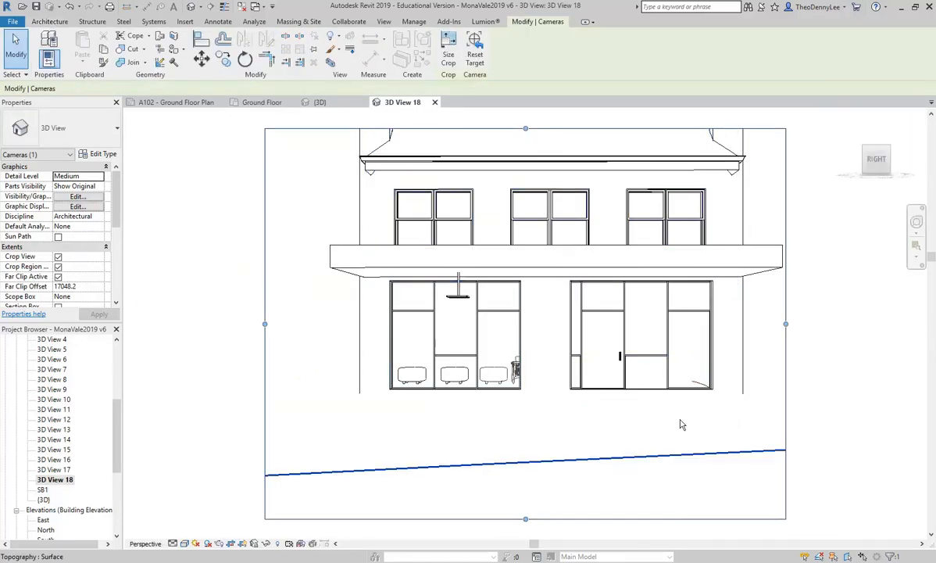
{"action": "left_click", "coordinate": [58, 276]}
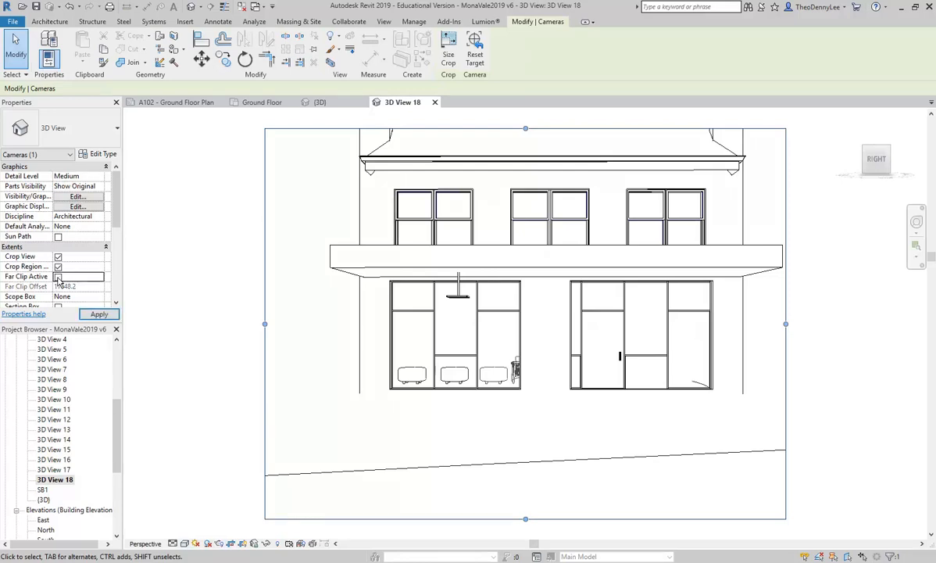
{"action": "left_click", "coordinate": [99, 314]}
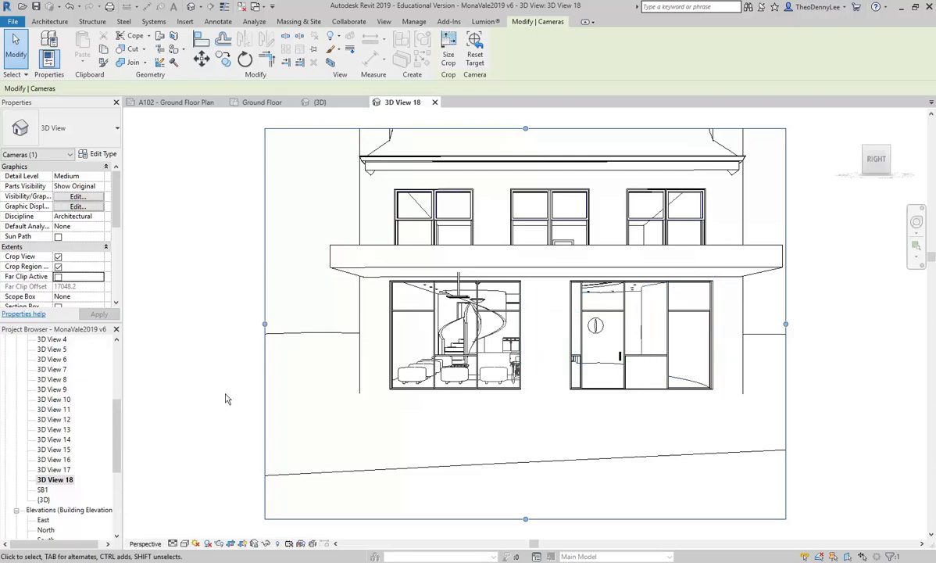
{"action": "left_click", "coordinate": [235, 272]}
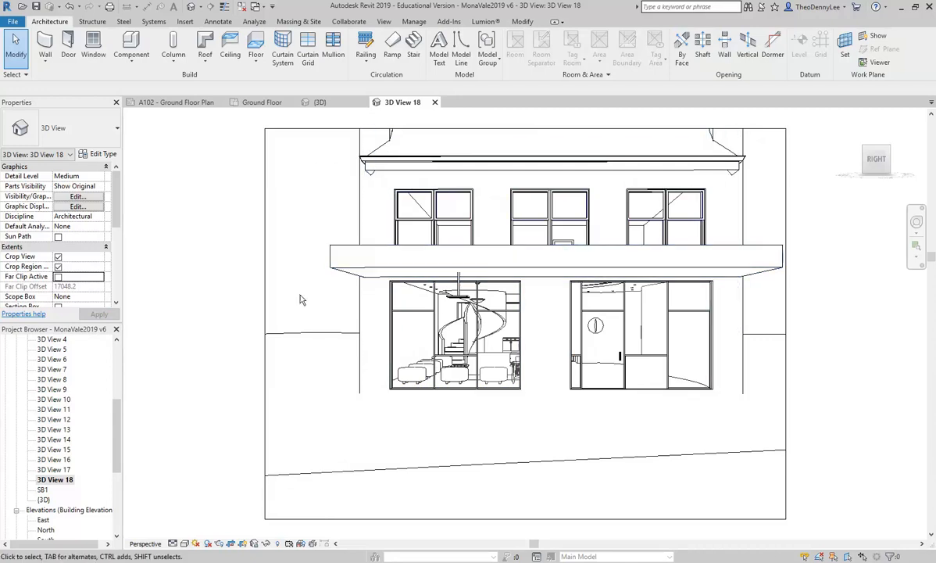
Step: Enlarge the camera view's crop region upward to include the roof and raise its bottom edge
{"action": "scroll", "coordinate": [305, 284], "scroll_direction": "down", "scroll_amount": 1}
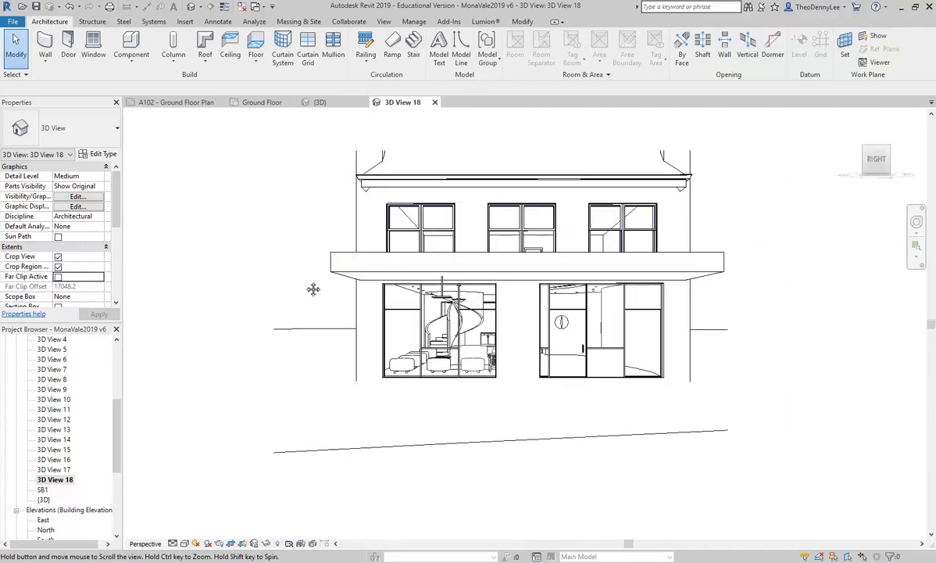
{"action": "left_click", "coordinate": [504, 152]}
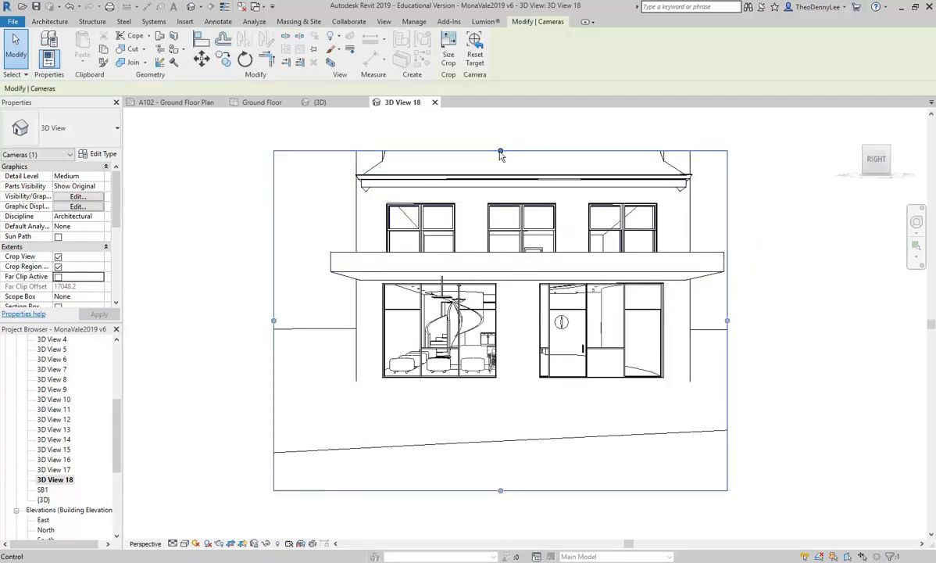
{"action": "left_click_drag", "start_coordinate": [501, 149], "coordinate": [501, 119]}
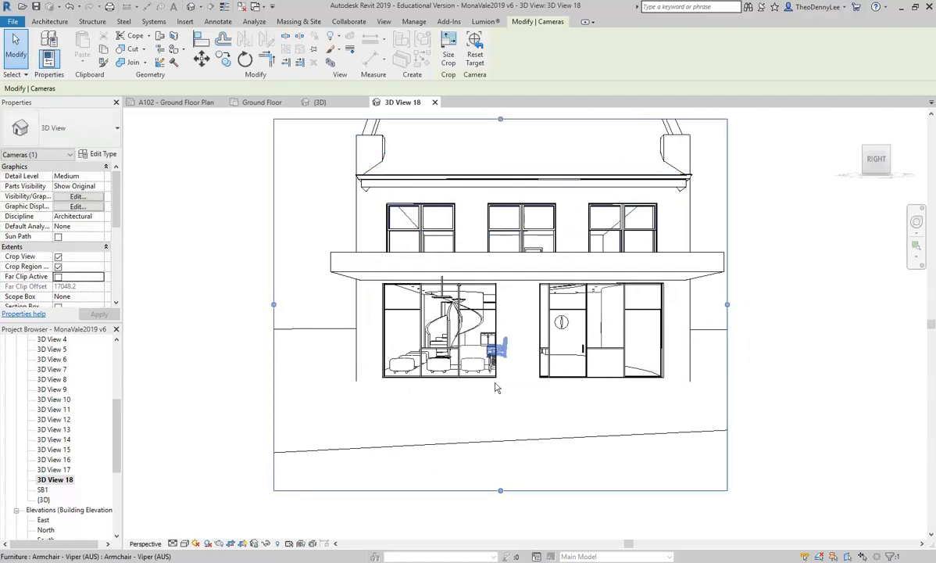
{"action": "left_click_drag", "start_coordinate": [501, 120], "coordinate": [500, 125]}
{"action": "left_click_drag", "start_coordinate": [500, 491], "coordinate": [500, 469]}
Step: Reframe the camera view with the Pan tool and raise the crop region's top edge above the roof
{"action": "left_click", "coordinate": [917, 222]}
{"action": "left_click_drag", "start_coordinate": [487, 264], "coordinate": [457, 289]}
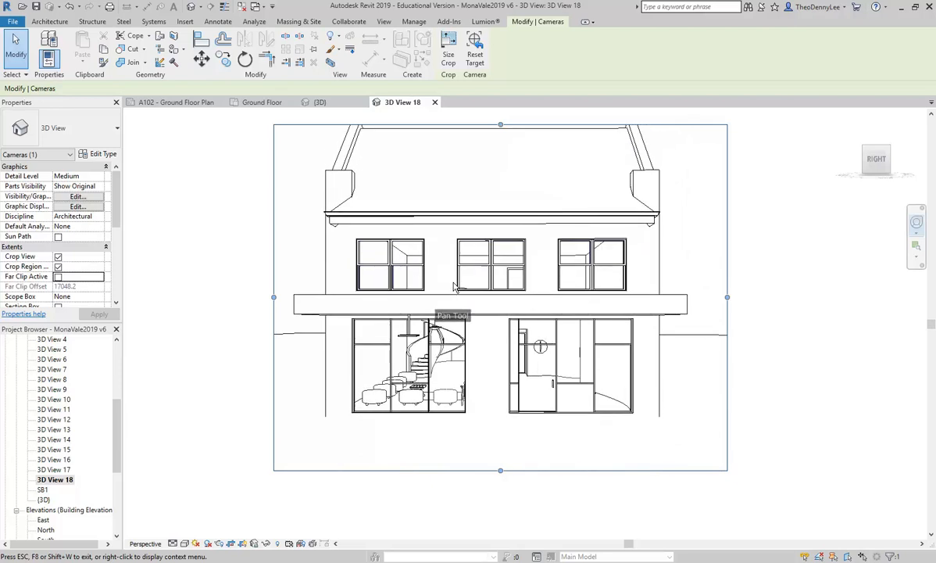
{"action": "left_click", "coordinate": [485, 241]}
{"action": "middle_click_drag", "start_coordinate": [497, 171], "coordinate": [495, 193]}
{"action": "left_click_drag", "start_coordinate": [499, 147], "coordinate": [499, 120]}
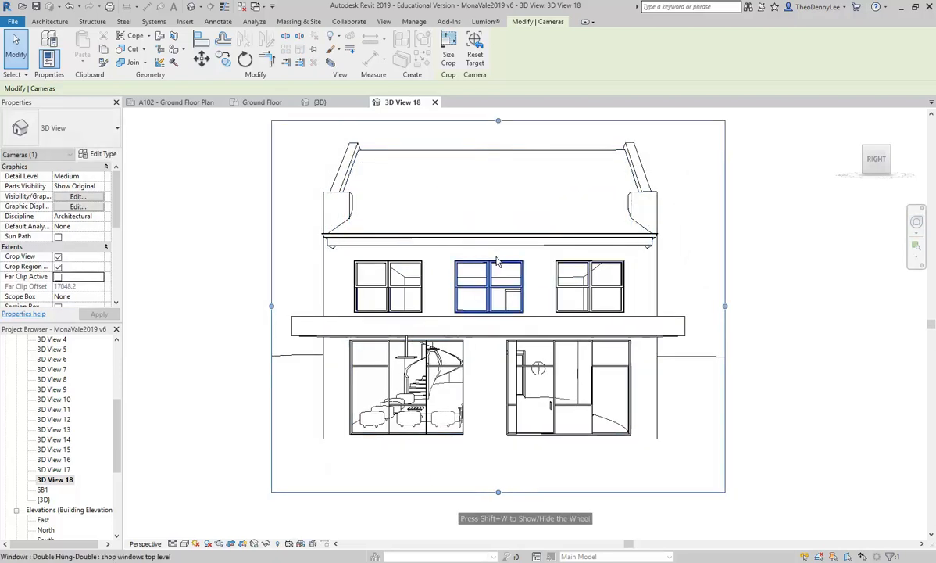
{"action": "left_click", "coordinate": [283, 267]}
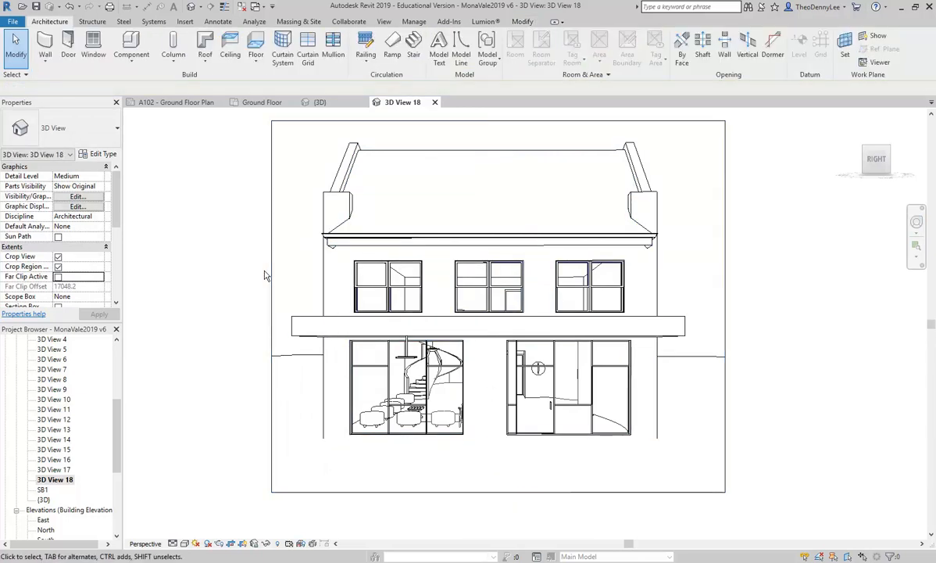
Step: Rename the camera view 3D View 18 to export 3ds max
{"action": "right_click", "coordinate": [56, 480]}
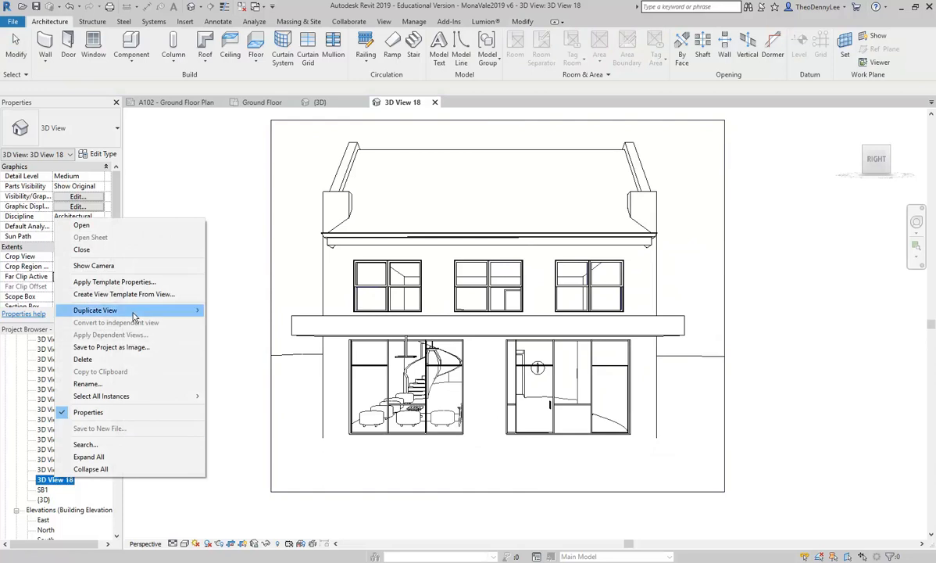
{"action": "left_click", "coordinate": [125, 384]}
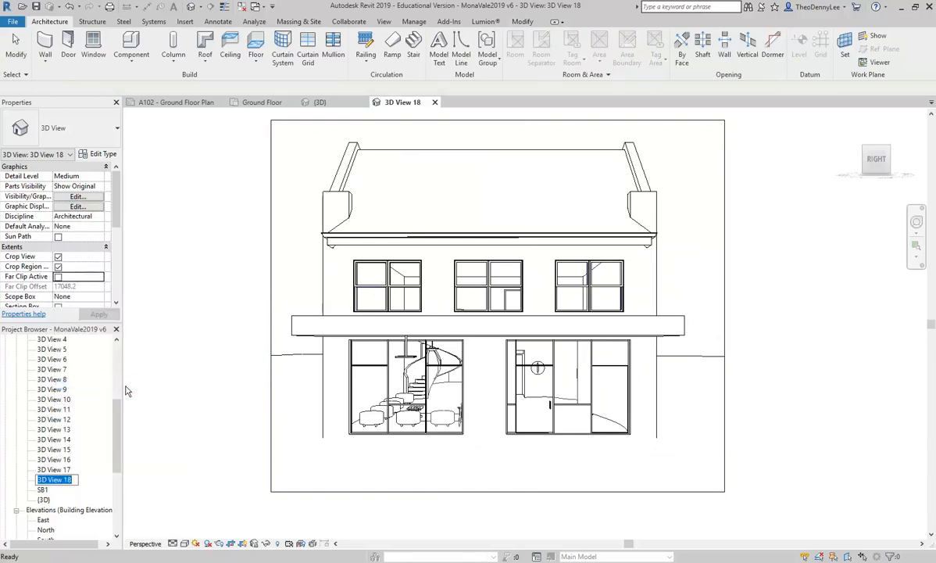
{"action": "type", "text": "export 3ds max"}
{"action": "key", "text": "Return"}
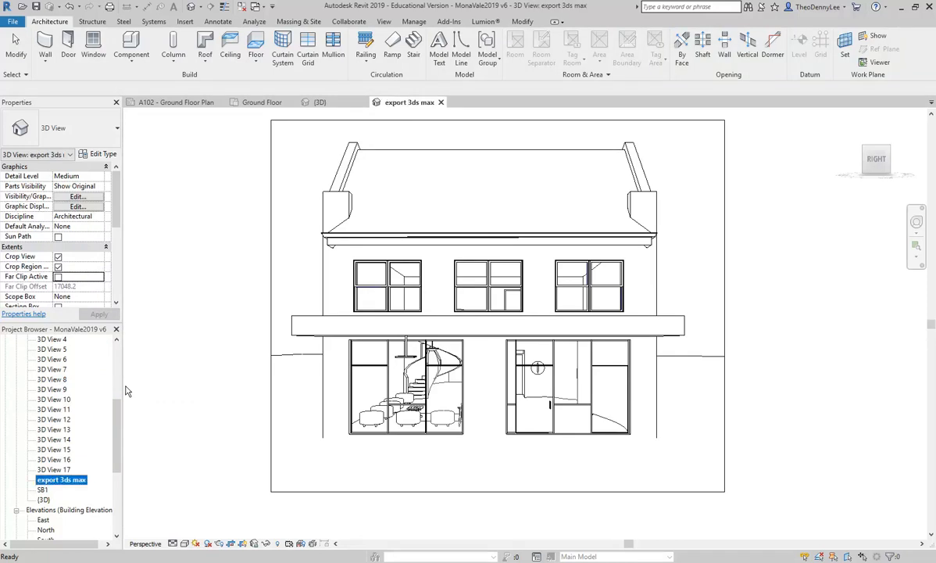
Step: Open the Rendering dialog for the camera view
{"action": "left_click", "coordinate": [216, 297]}
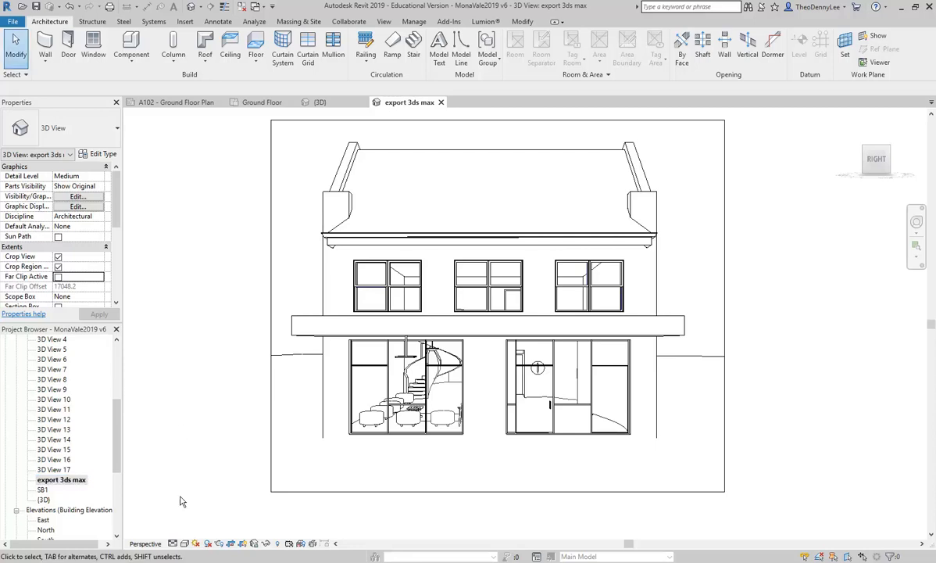
{"action": "left_click", "coordinate": [219, 543]}
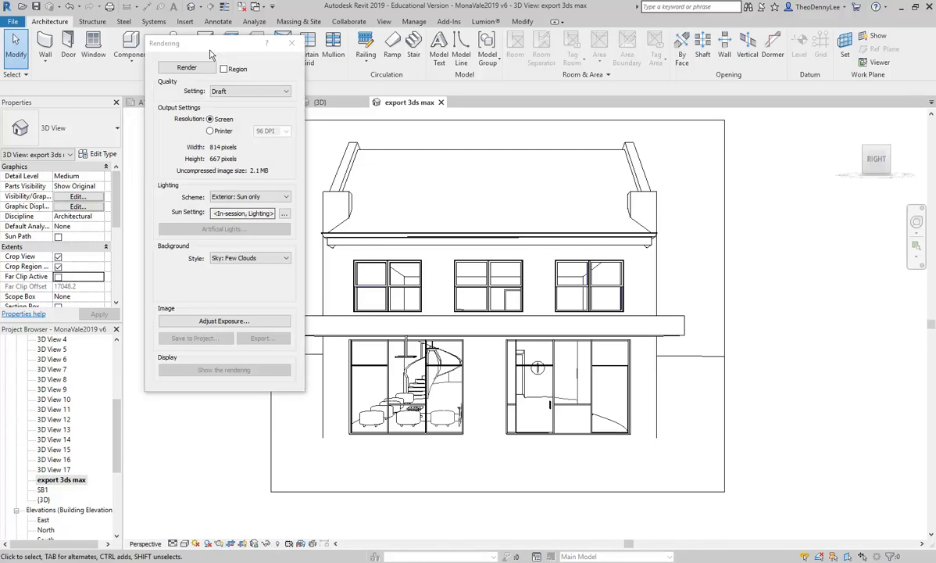
{"action": "left_click_drag", "start_coordinate": [203, 44], "coordinate": [142, 70]}
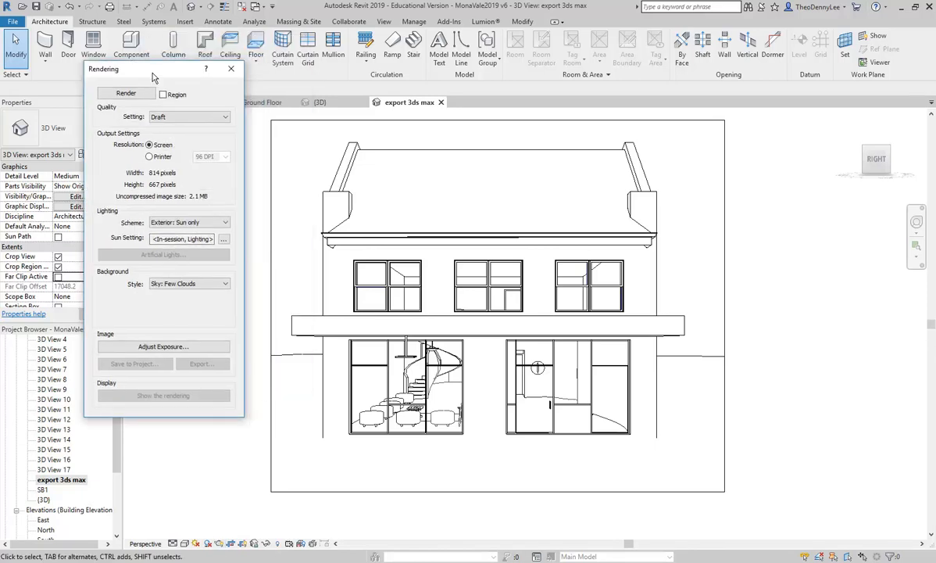
Step: Set the rendering lighting scheme to Exterior: Sun and Artificial and close the Rendering dialog
{"action": "left_click", "coordinate": [200, 225]}
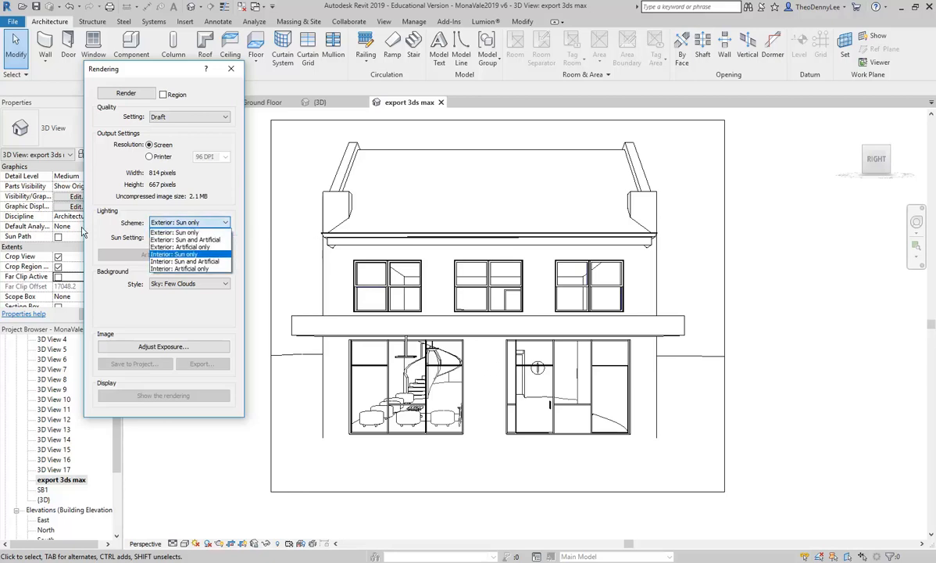
{"action": "left_click", "coordinate": [192, 240]}
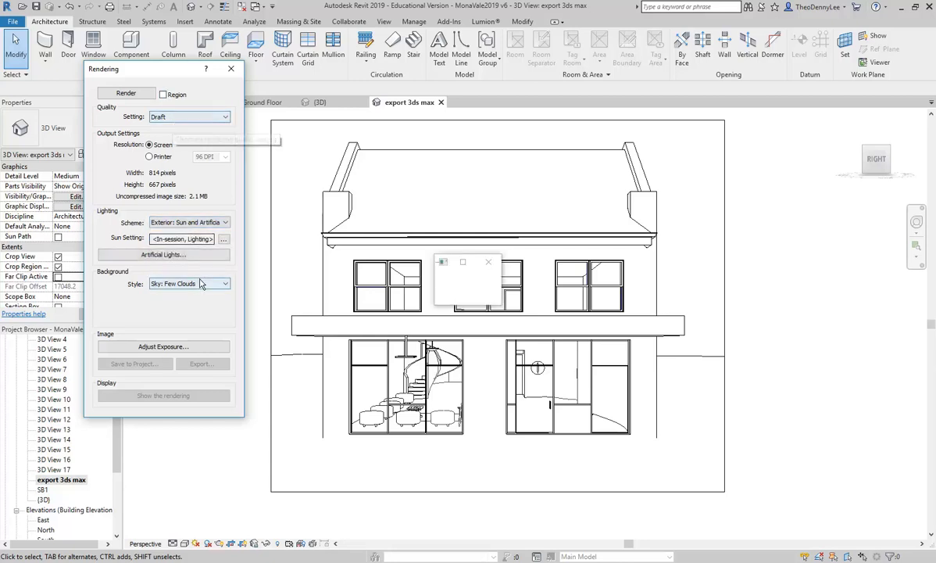
{"action": "left_click", "coordinate": [230, 68]}
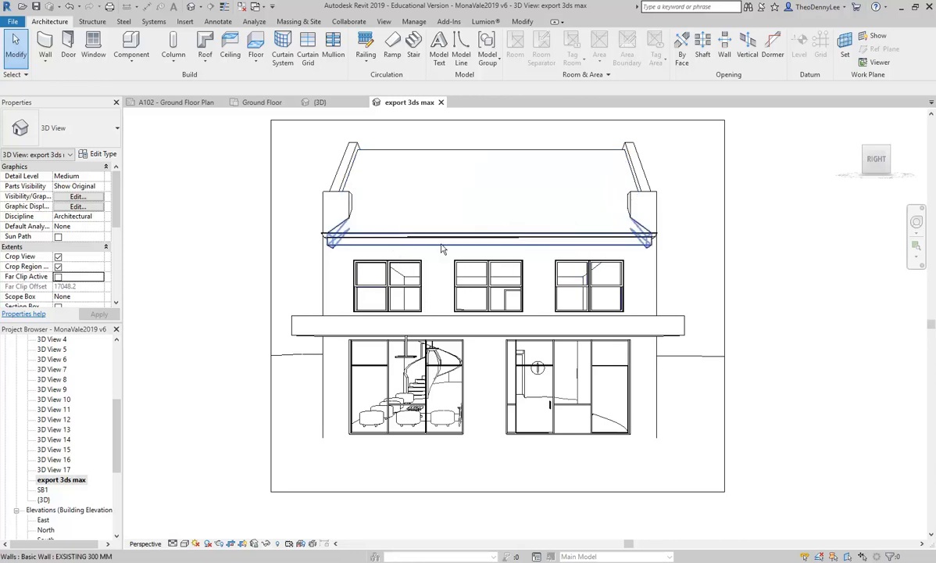
Step: Render the camera view at Draft quality with the Sky: Few Clouds background, then close the Rendering dialog
{"action": "left_click", "coordinate": [219, 543]}
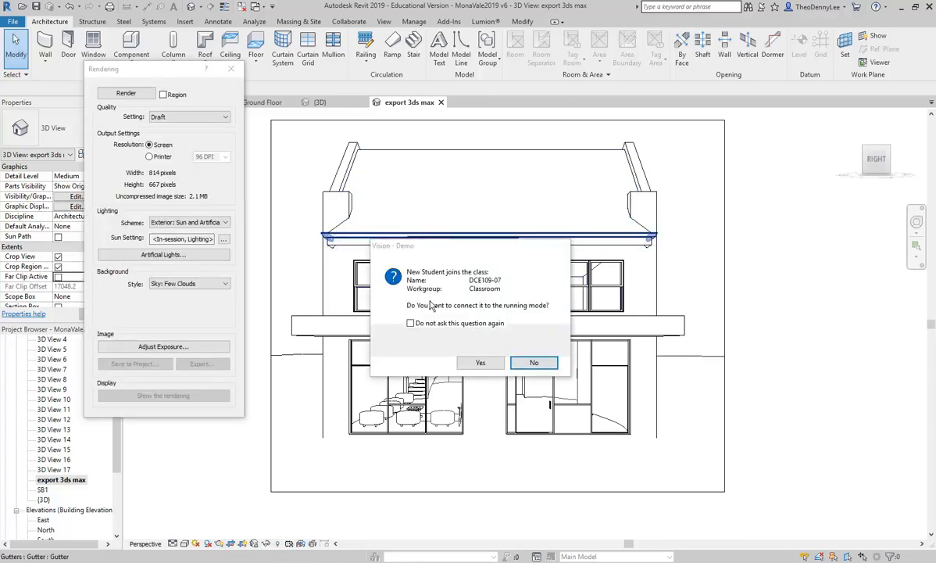
{"action": "left_click", "coordinate": [519, 365]}
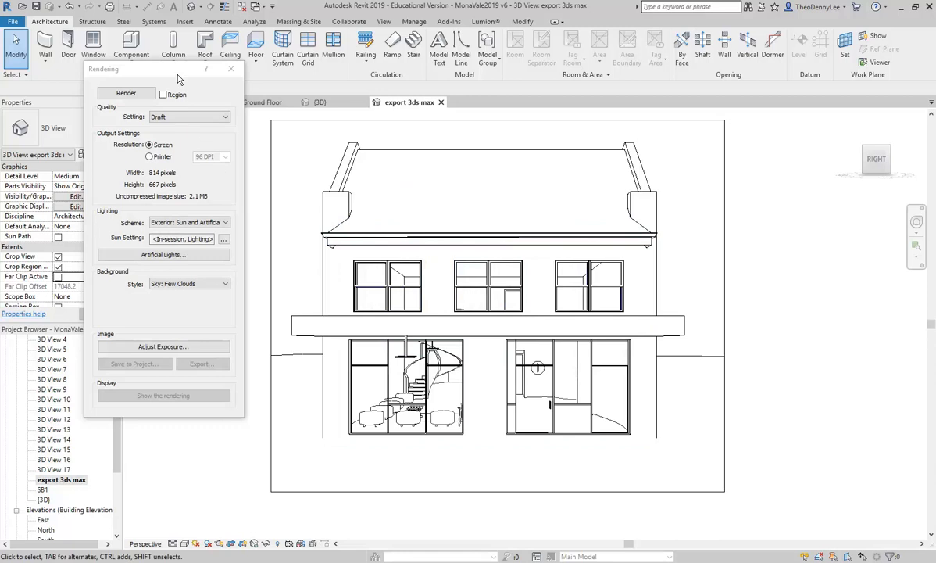
{"action": "left_click_drag", "start_coordinate": [177, 72], "coordinate": [148, 75]}
{"action": "left_click", "coordinate": [97, 96]}
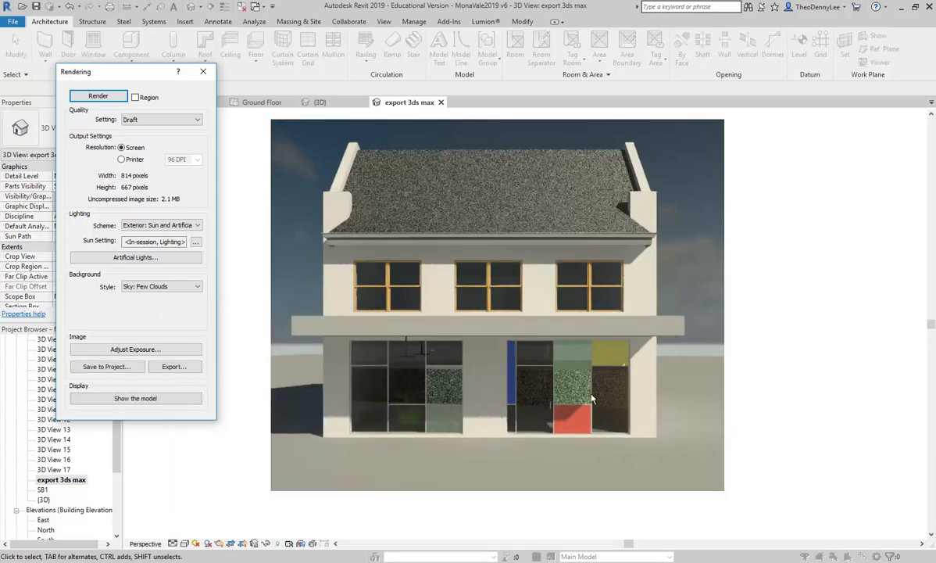
{"action": "left_click", "coordinate": [202, 71]}
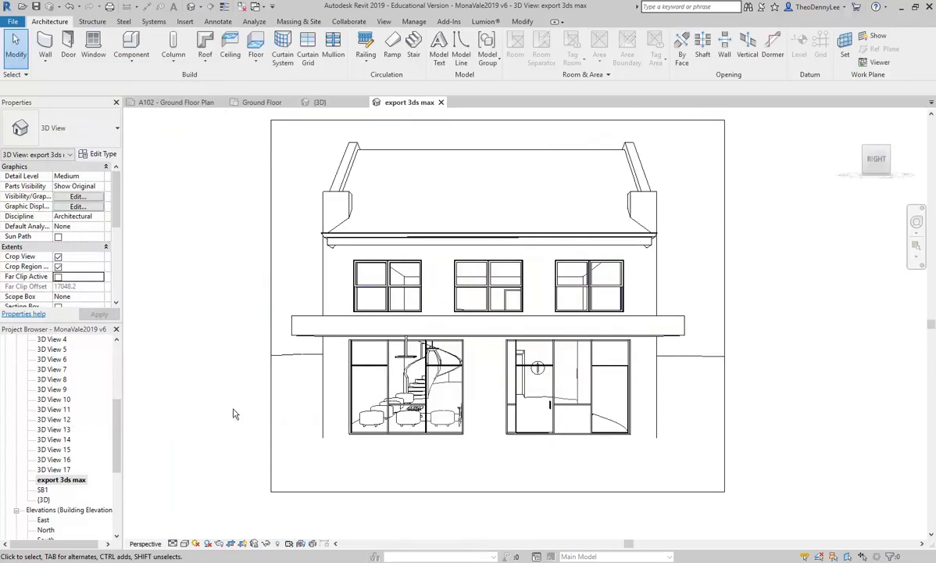
Step: Set the sun to a Still solar study using the Autumn Equinox preset, without a ground plane, and apply it
{"action": "left_click", "coordinate": [196, 544]}
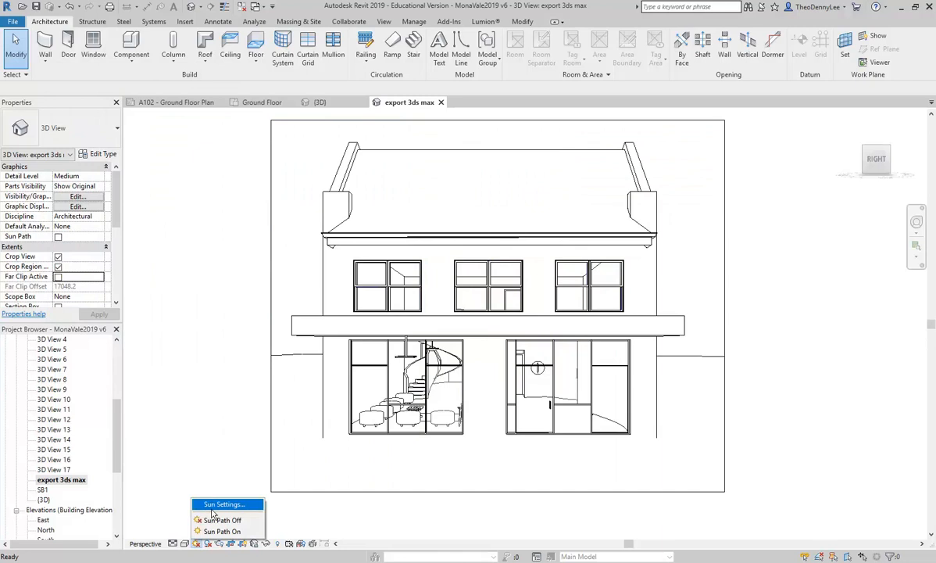
{"action": "left_click", "coordinate": [211, 504]}
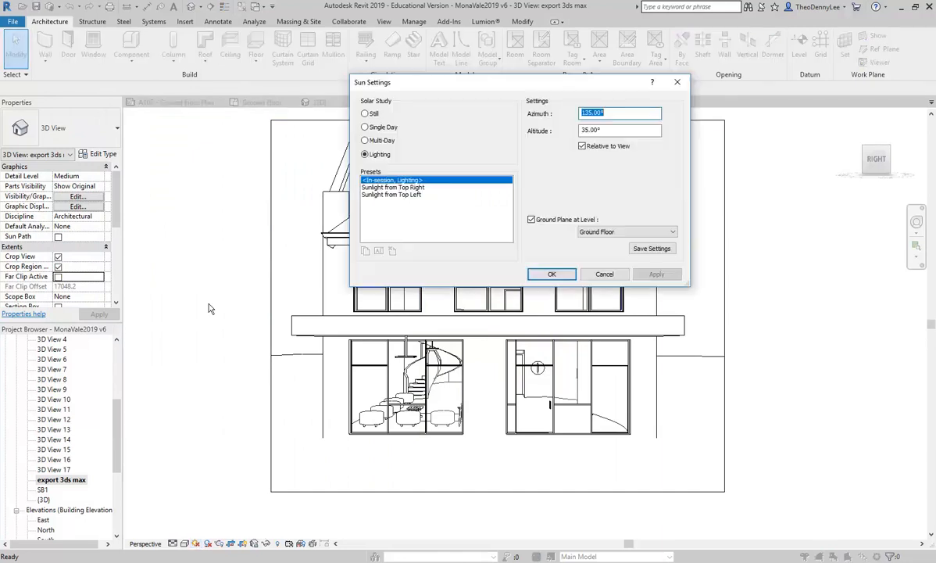
{"action": "left_click_drag", "start_coordinate": [442, 83], "coordinate": [307, 92]}
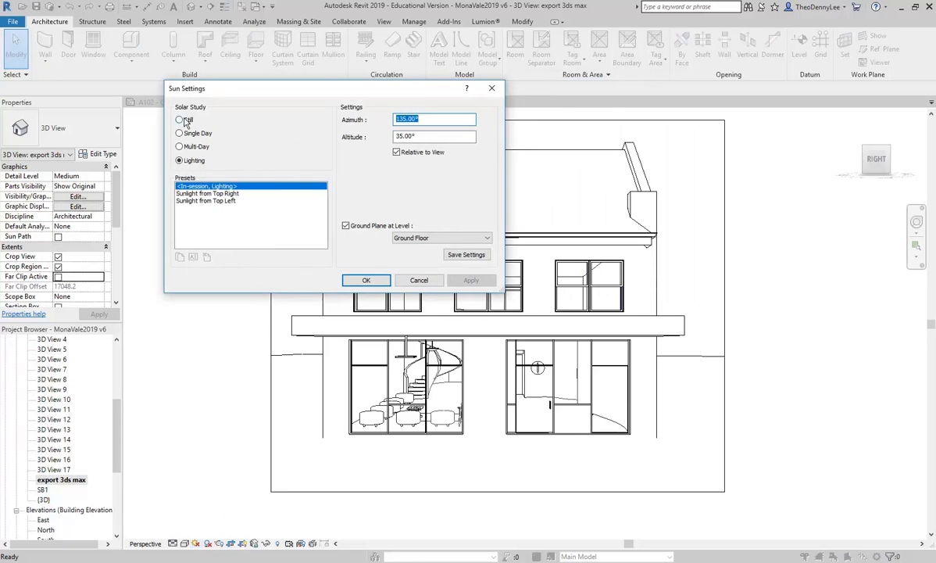
{"action": "left_click", "coordinate": [185, 121]}
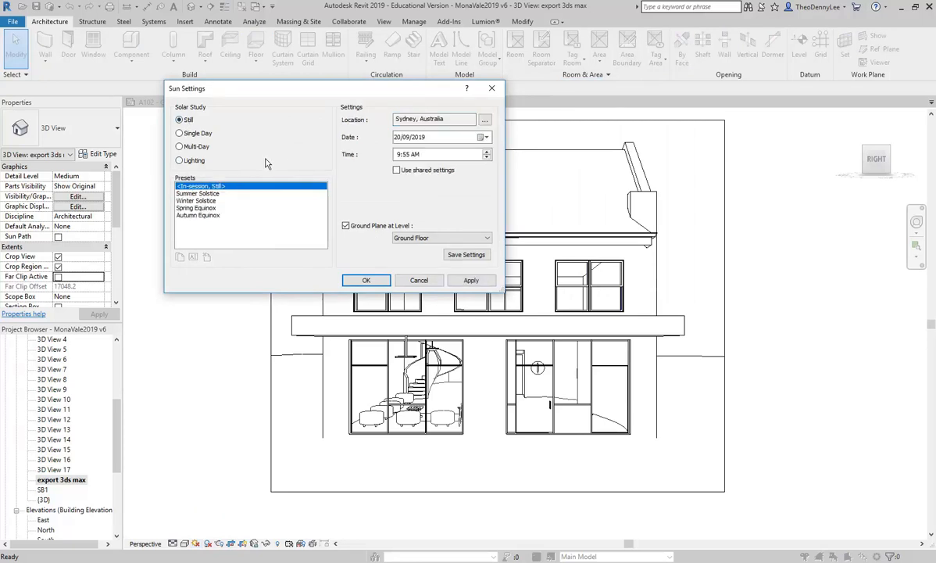
{"action": "left_click", "coordinate": [345, 225]}
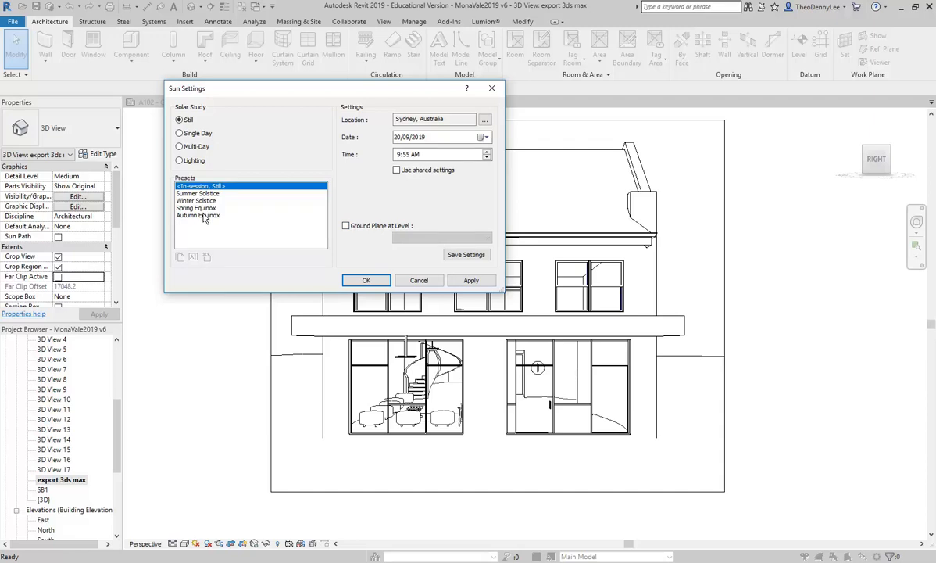
{"action": "left_click", "coordinate": [196, 214]}
{"action": "left_click", "coordinate": [181, 210]}
{"action": "left_click", "coordinate": [183, 215]}
{"action": "left_click", "coordinate": [345, 226]}
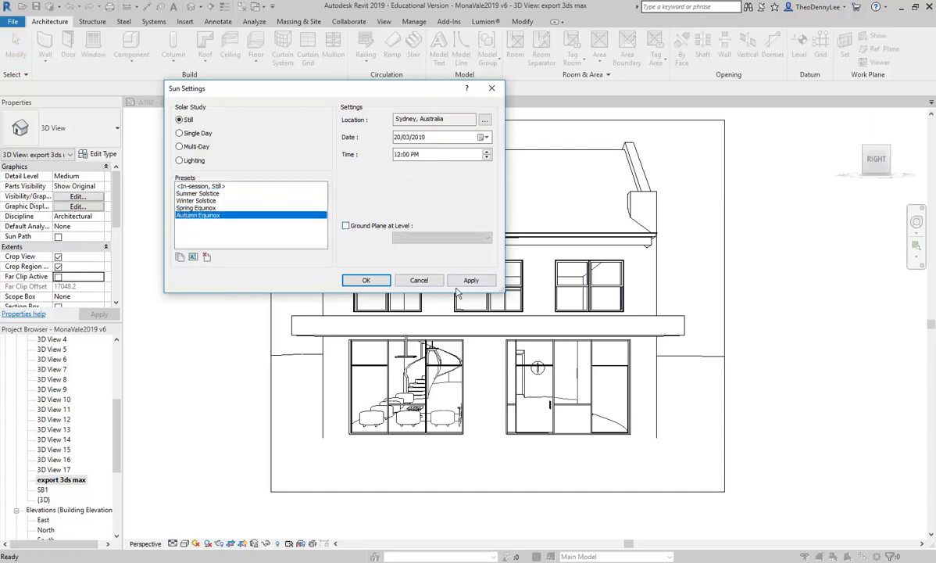
{"action": "left_click", "coordinate": [472, 280]}
{"action": "left_click", "coordinate": [365, 280]}
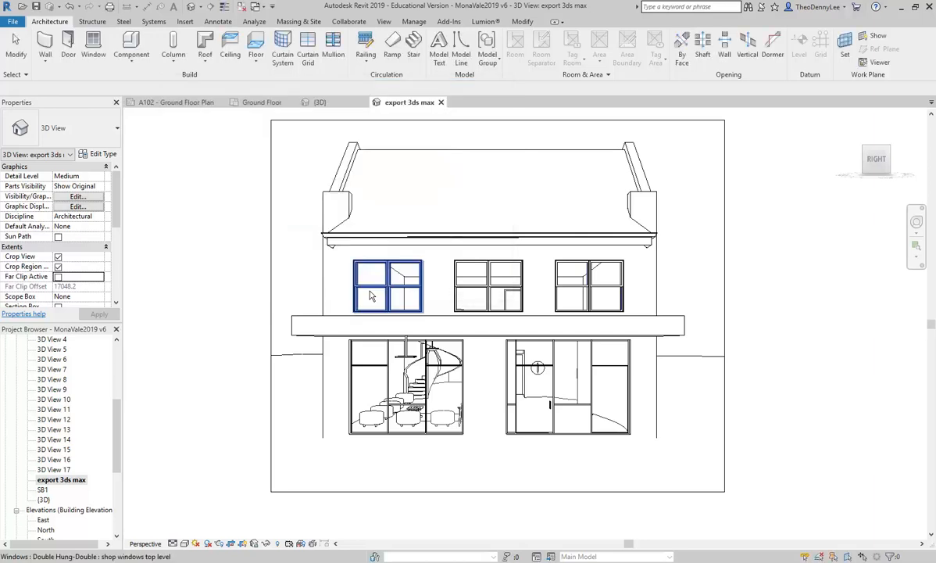
Step: Turn on shadows and duplicate the Autumn Equinox sun preset as Autumn Equinox 10am
{"action": "left_click", "coordinate": [207, 543]}
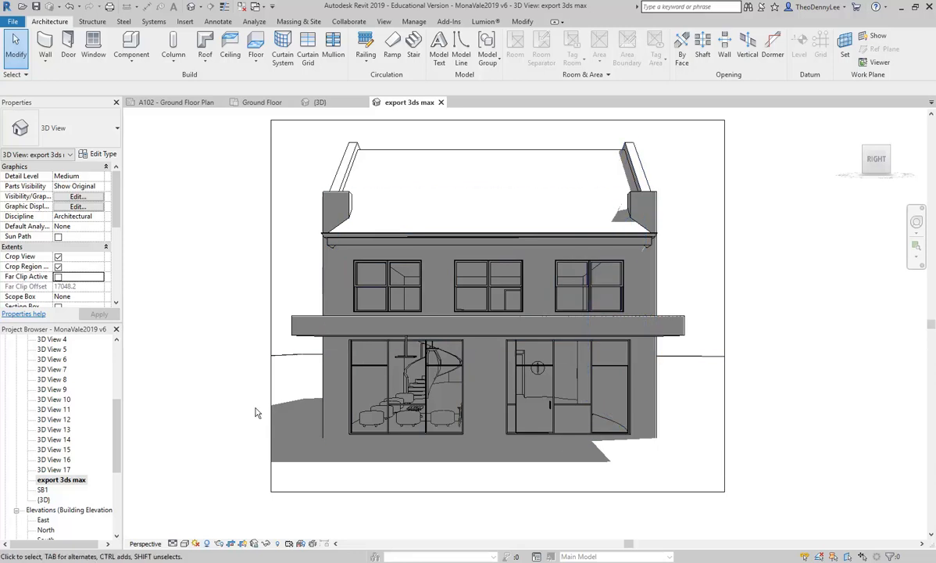
{"action": "left_click", "coordinate": [195, 543]}
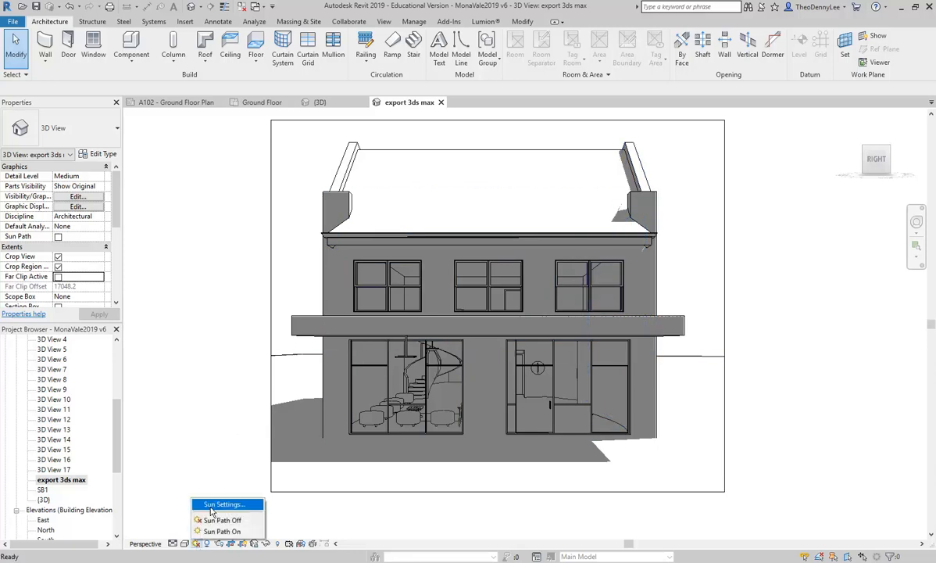
{"action": "left_click", "coordinate": [205, 473]}
{"action": "left_click_drag", "start_coordinate": [291, 89], "coordinate": [238, 50]}
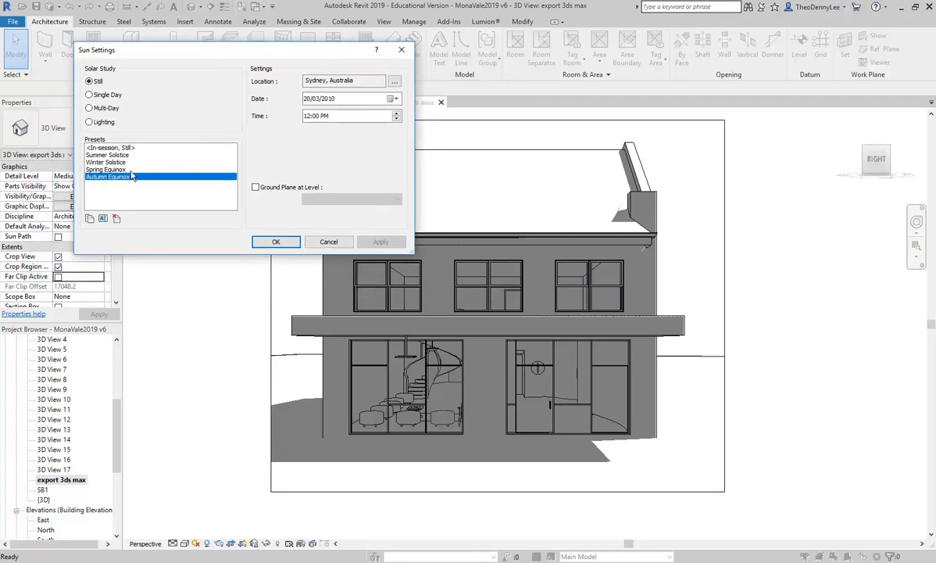
{"action": "left_click", "coordinate": [89, 218]}
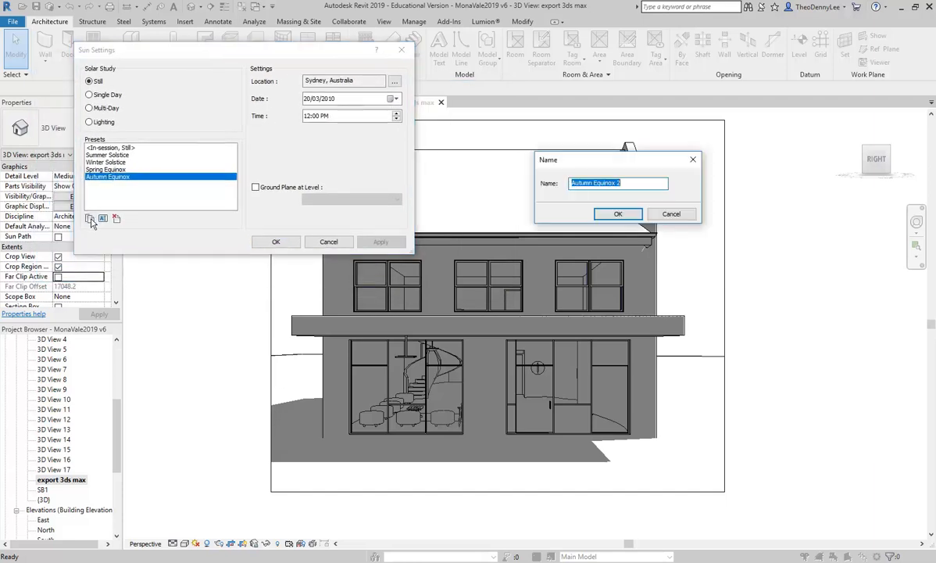
{"action": "left_click_drag", "start_coordinate": [621, 183], "coordinate": [619, 183]}
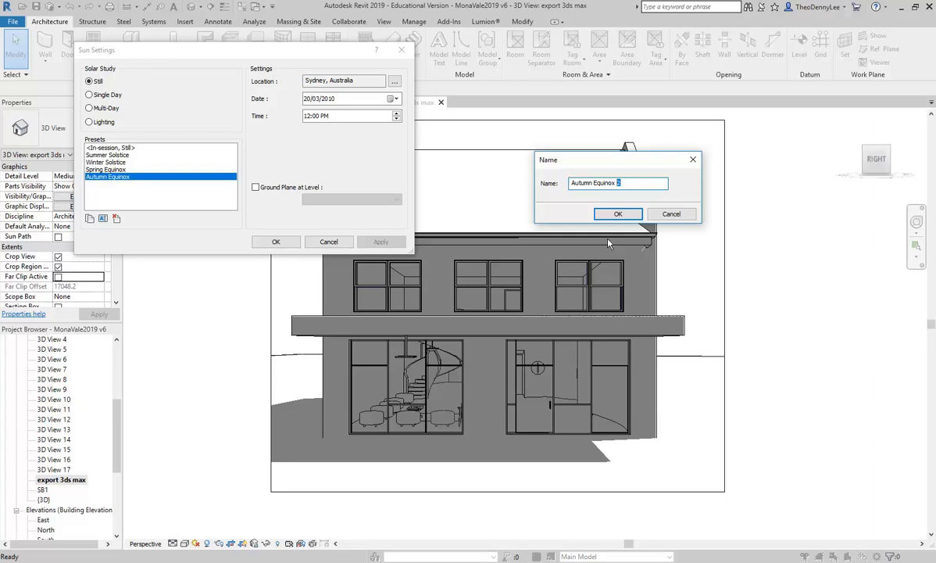
{"action": "type", "text": "10am"}
{"action": "left_click", "coordinate": [616, 214]}
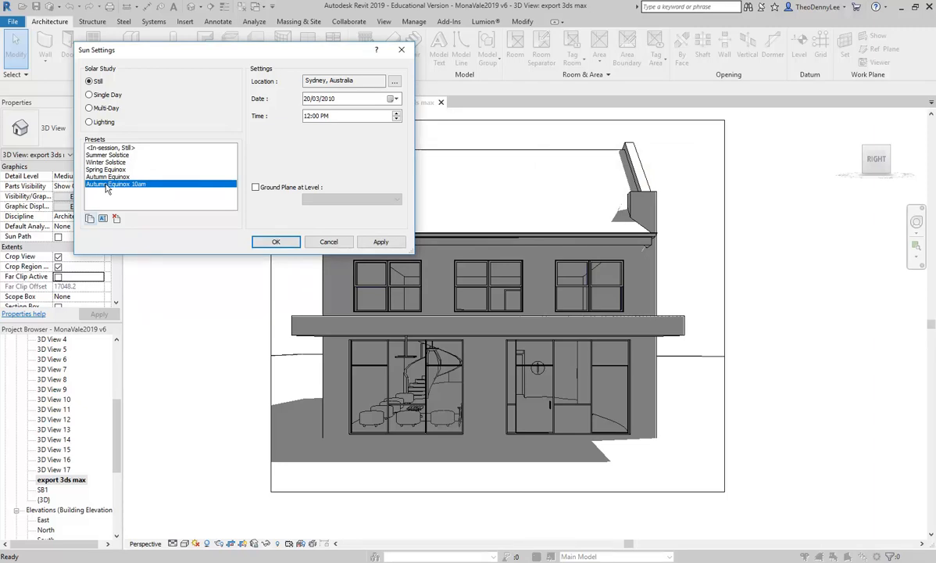
Step: Step the sun time back to 8:00 AM, applying it at 10:00 AM and 9:00 AM along the way
{"action": "left_click", "coordinate": [398, 118]}
{"action": "left_click", "coordinate": [397, 119]}
{"action": "left_click", "coordinate": [381, 242]}
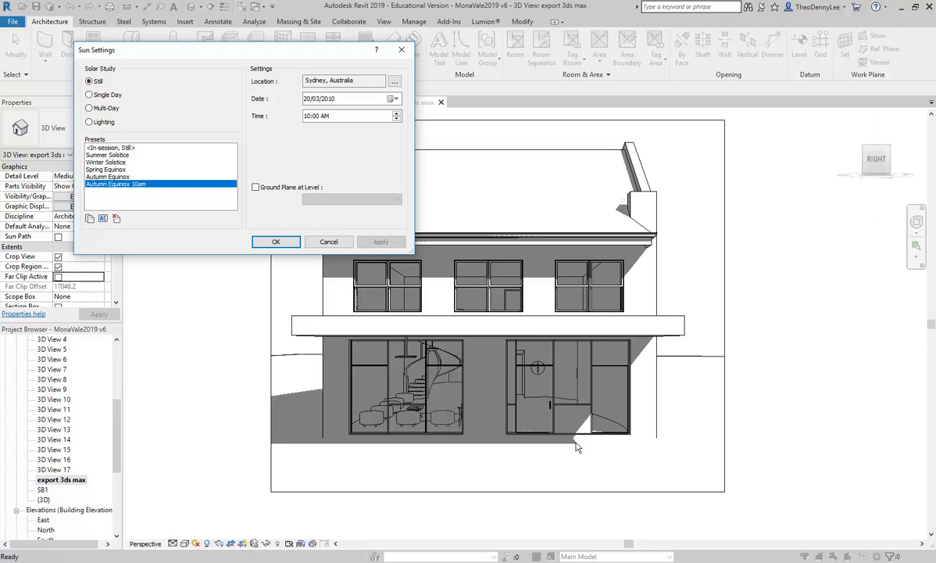
{"action": "left_click", "coordinate": [397, 118]}
{"action": "left_click", "coordinate": [379, 244]}
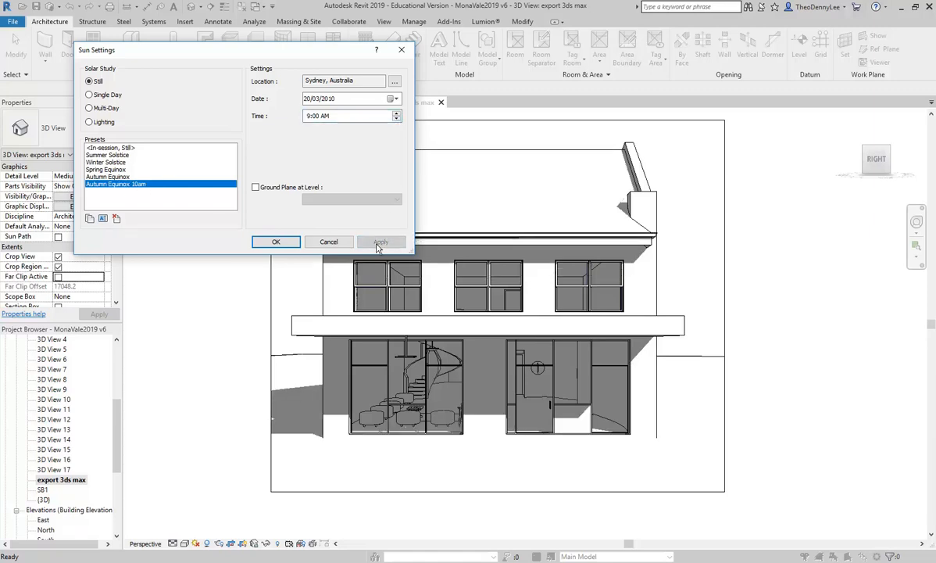
{"action": "left_click", "coordinate": [397, 119]}
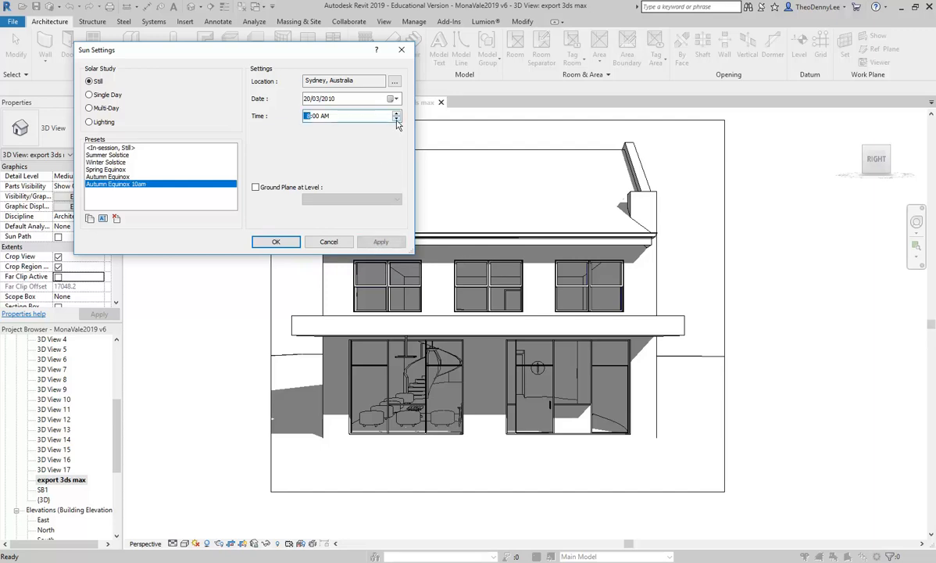
{"action": "left_click", "coordinate": [381, 243]}
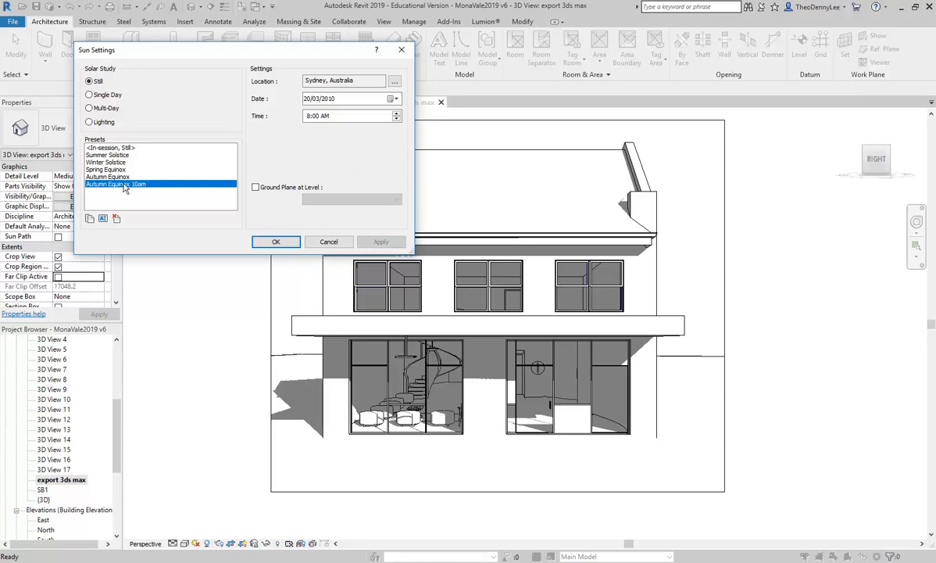
Step: Rename the sun preset to Autumn Equinox 9am and close Sun Settings
{"action": "left_click", "coordinate": [103, 219]}
{"action": "left_click", "coordinate": [283, 155]}
{"action": "type", "text": "2"}
{"action": "left_click_drag", "start_coordinate": [283, 155], "coordinate": [259, 154]}
{"action": "type", "text": "9a"}
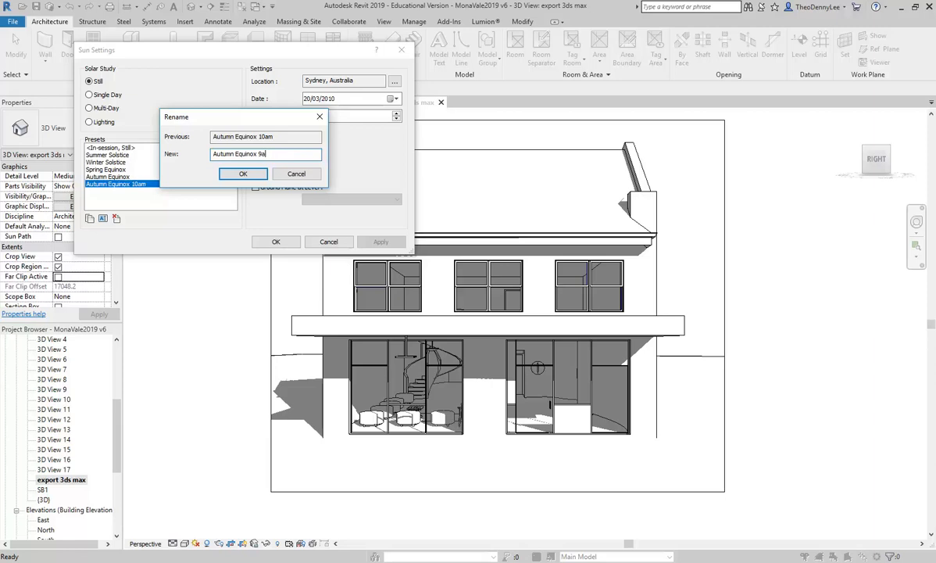
{"action": "type", "text": "m"}
{"action": "left_click", "coordinate": [243, 174]}
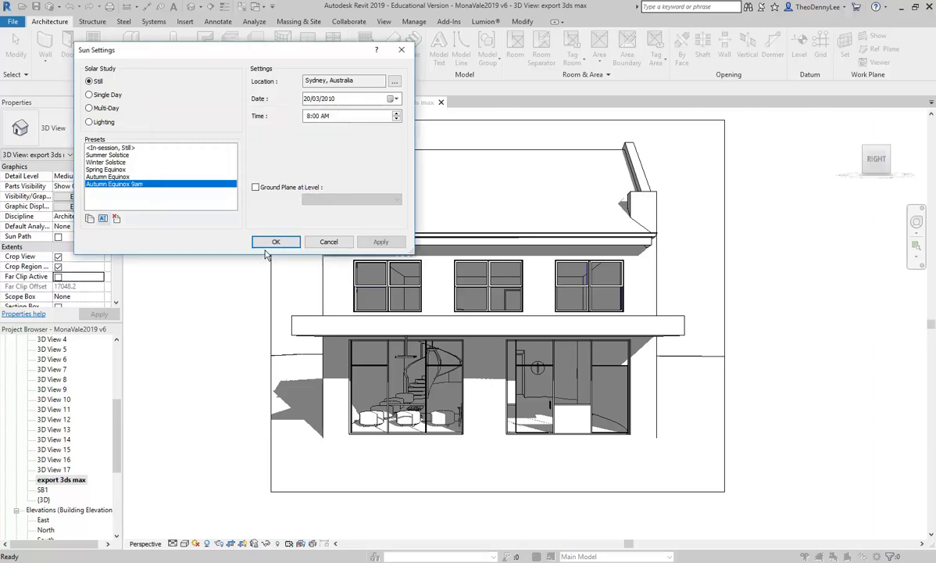
{"action": "left_click", "coordinate": [276, 242]}
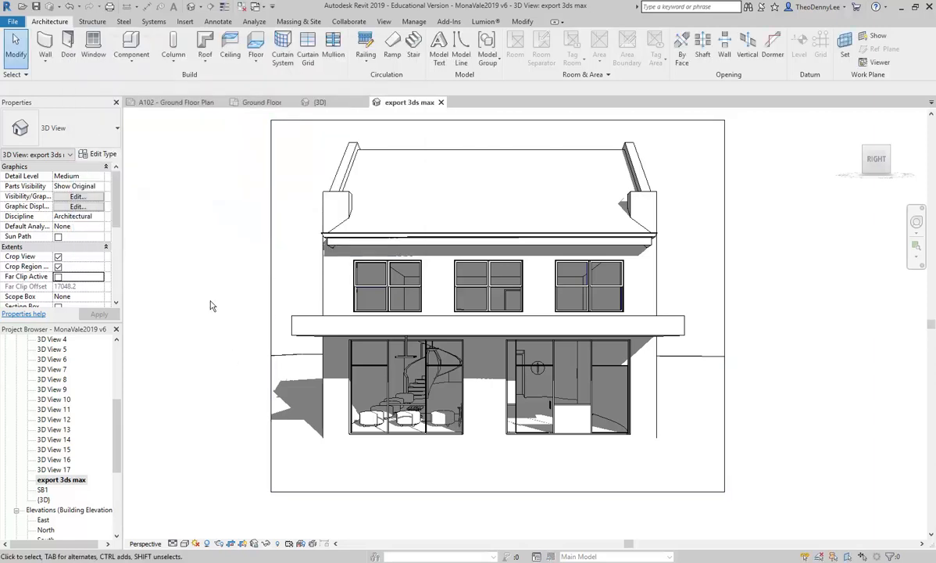
Step: Start exporting the 3D view as an FBX file
{"action": "left_click", "coordinate": [14, 22]}
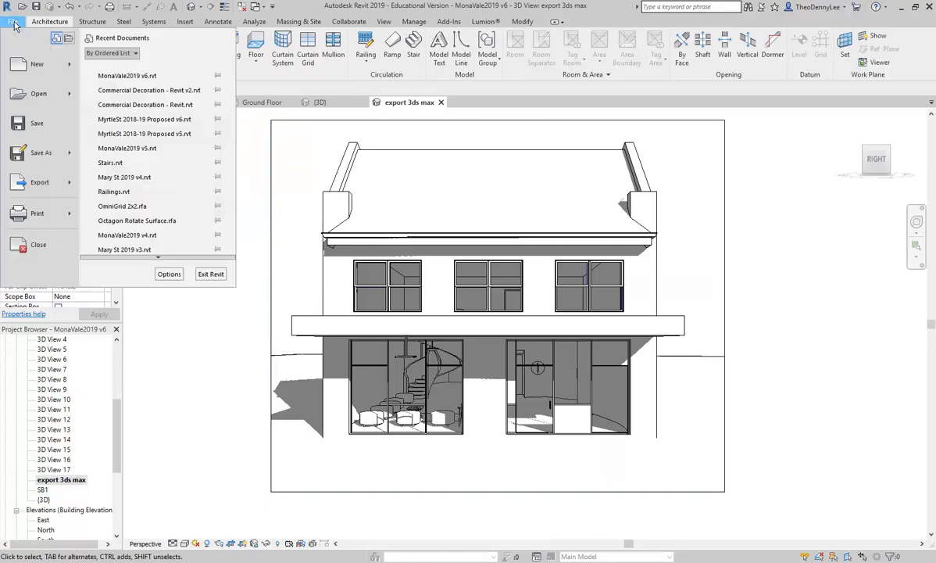
{"action": "left_click", "coordinate": [14, 23]}
{"action": "left_click", "coordinate": [36, 7]}
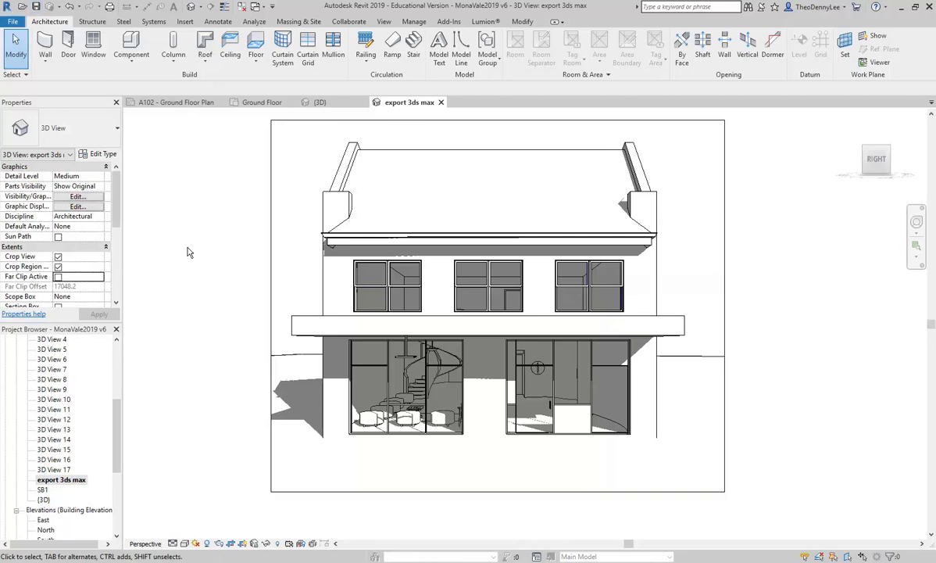
{"action": "left_click", "coordinate": [13, 23]}
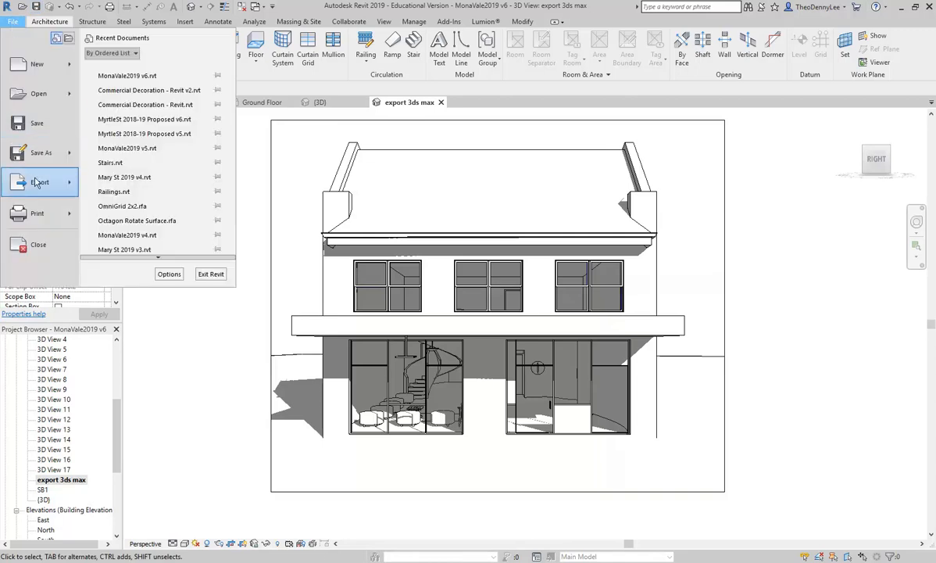
{"action": "mouse_move", "coordinate": [31, 168]}
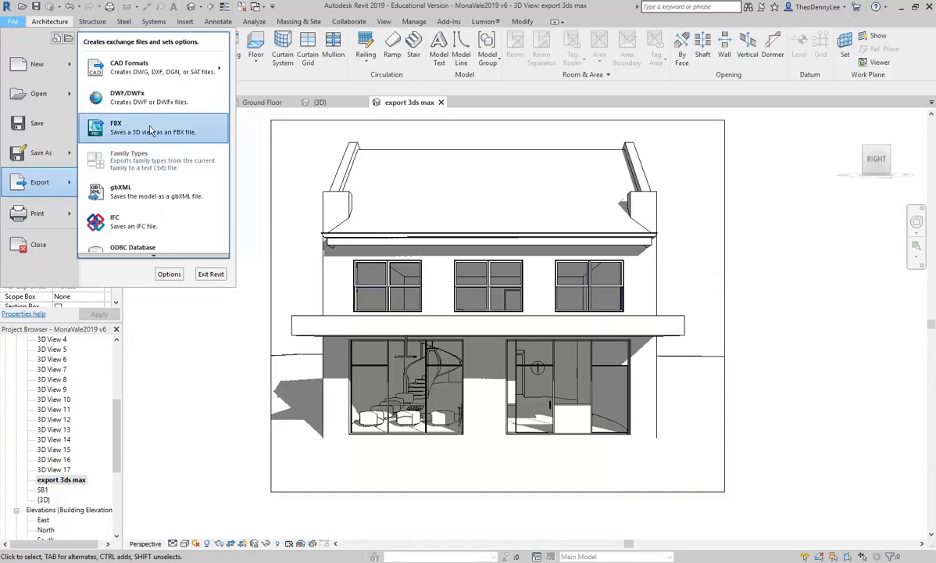
{"action": "left_click", "coordinate": [150, 130]}
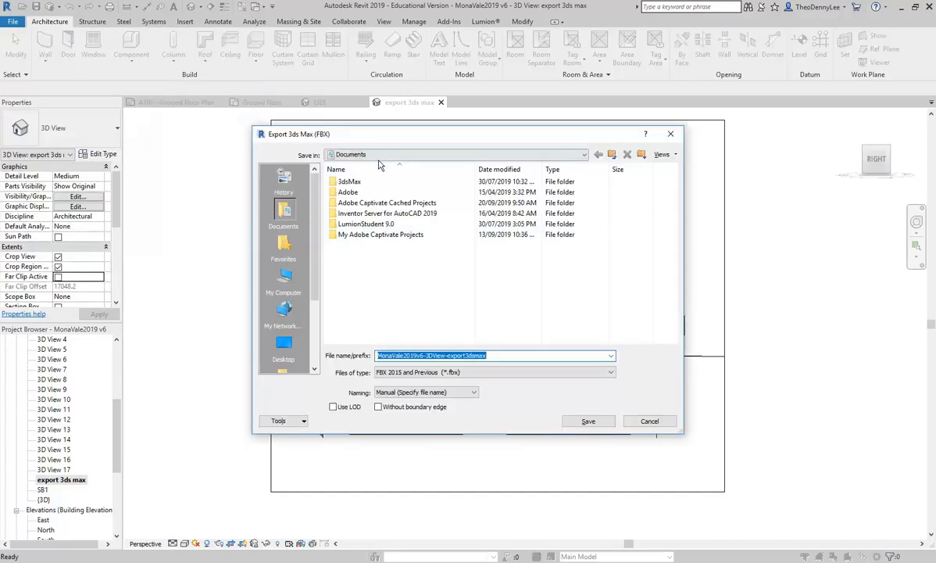
Step: Browse the save location to the 3D & Digital Pres folder on the home drive
{"action": "left_click", "coordinate": [378, 155]}
{"action": "left_click", "coordinate": [391, 254]}
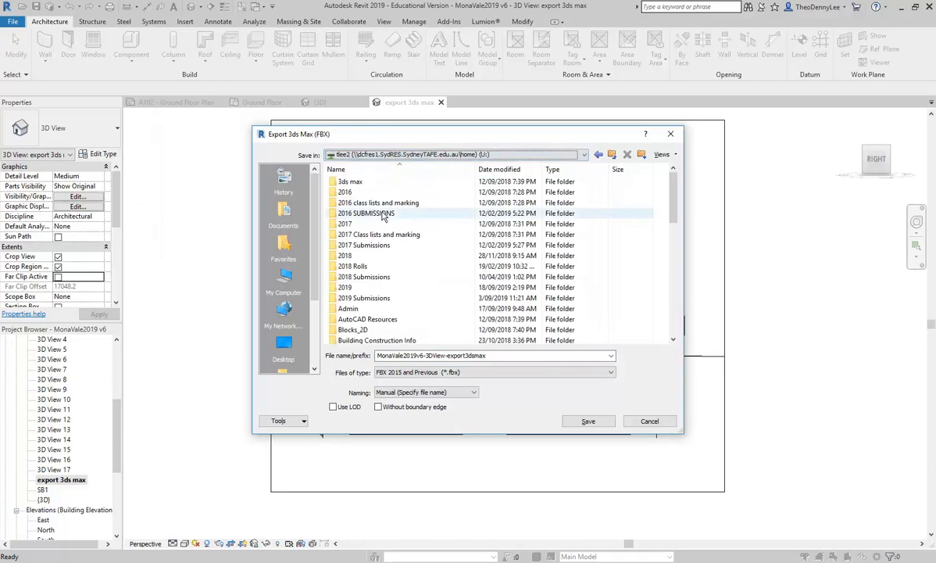
{"action": "double_click", "coordinate": [352, 288]}
{"action": "scroll", "coordinate": [369, 250], "scroll_direction": "down", "scroll_amount": 3}
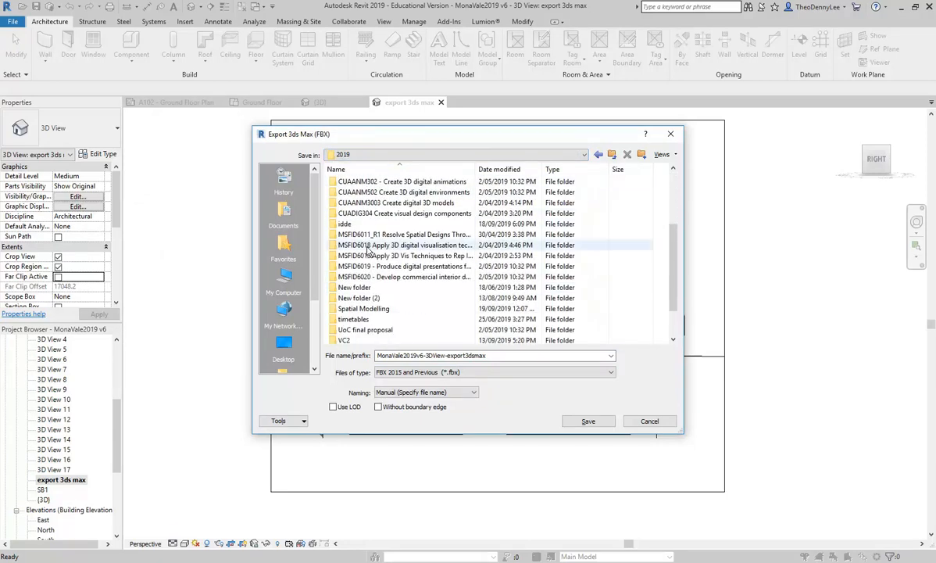
{"action": "scroll", "coordinate": [359, 227], "scroll_direction": "up", "scroll_amount": 1}
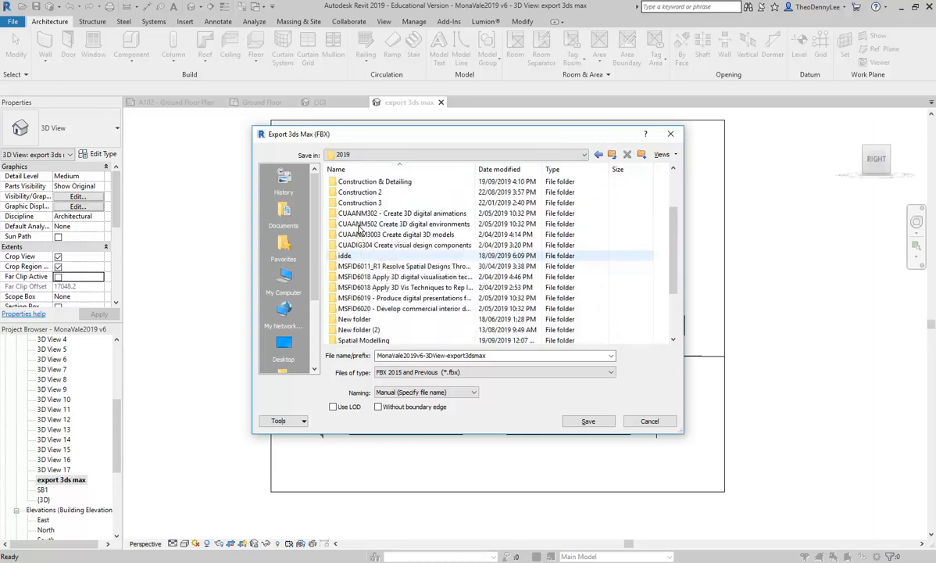
{"action": "scroll", "coordinate": [367, 195], "scroll_direction": "up", "scroll_amount": 2}
{"action": "double_click", "coordinate": [373, 184]}
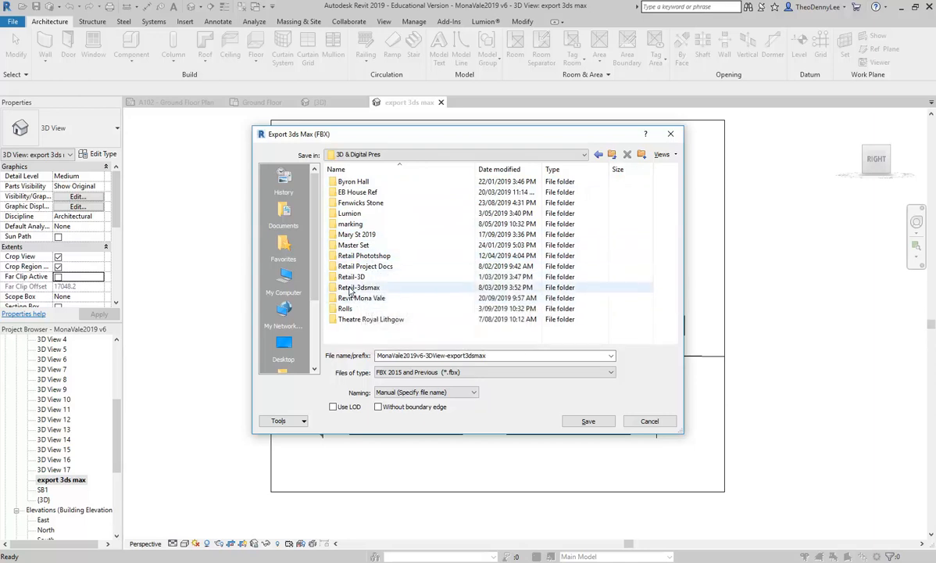
{"action": "double_click", "coordinate": [358, 289]}
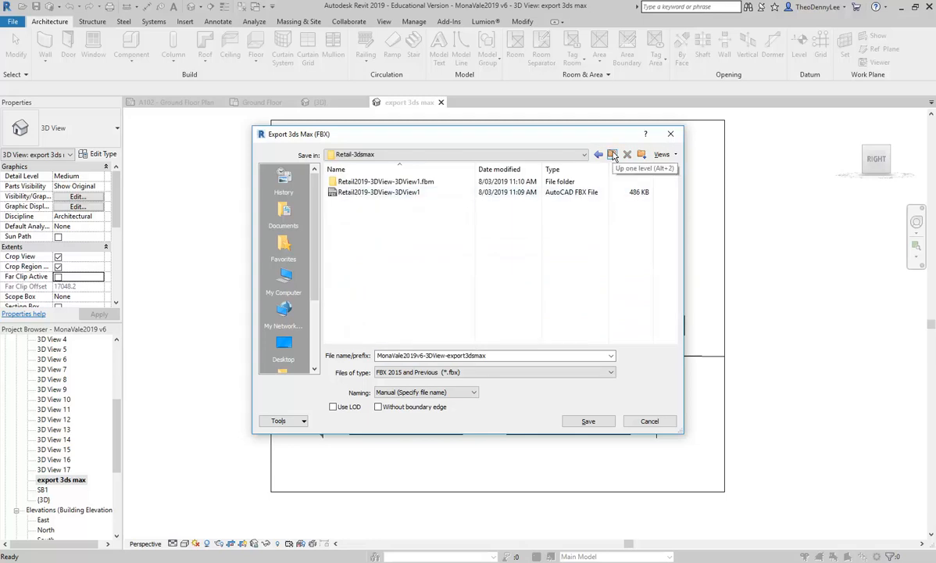
{"action": "left_click", "coordinate": [612, 154]}
{"action": "double_click", "coordinate": [346, 299]}
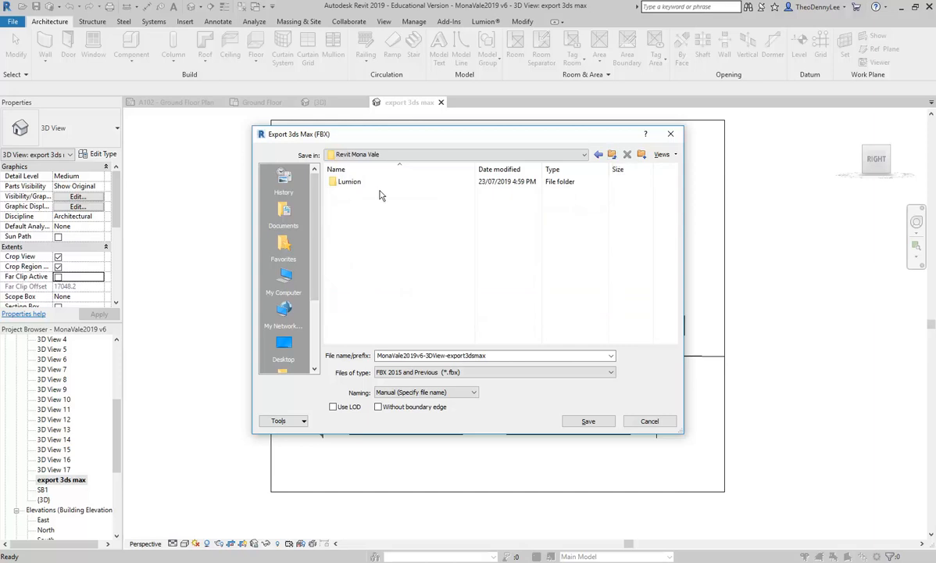
{"action": "left_click", "coordinate": [612, 154]}
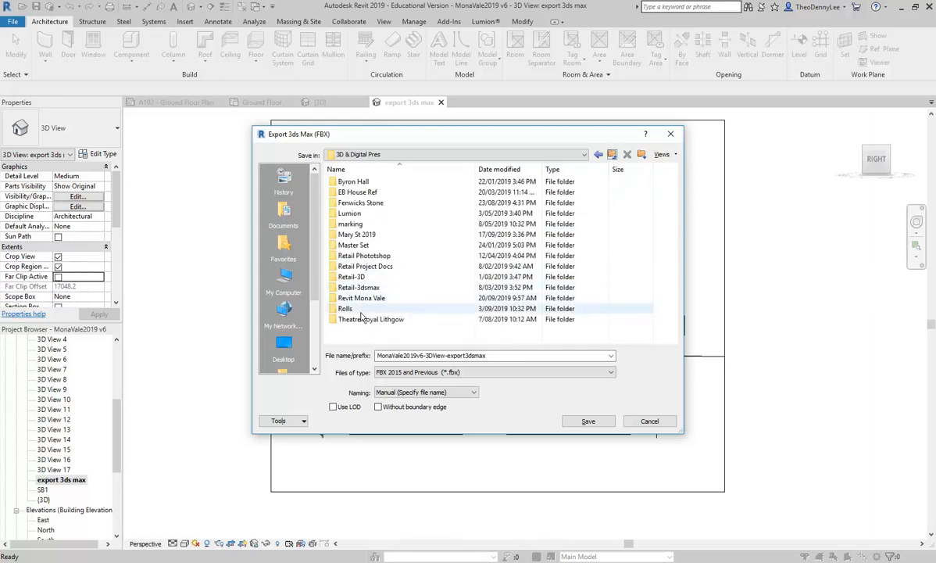
Step: Create a new folder named Retail Mona Vale 3ds max
{"action": "right_click", "coordinate": [358, 335]}
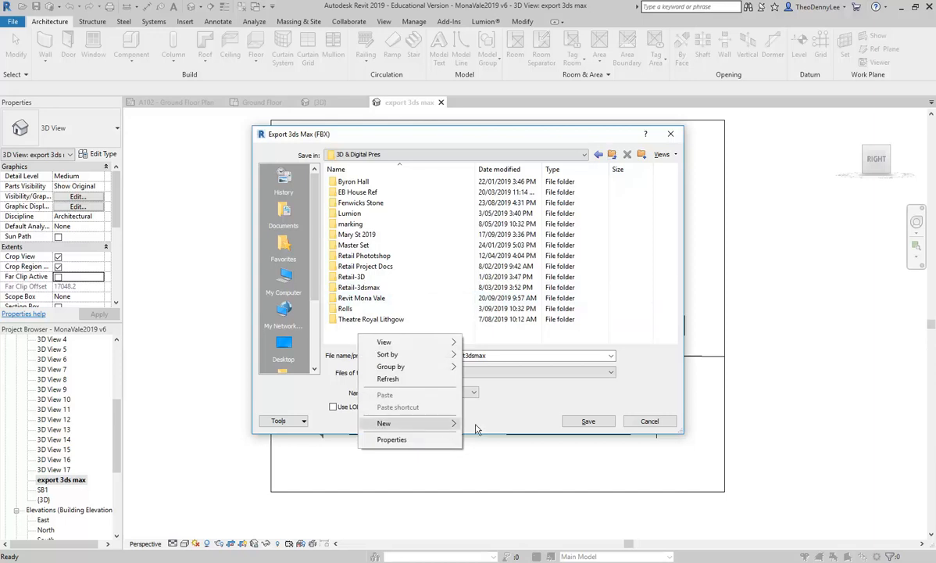
{"action": "mouse_move", "coordinate": [442, 423]}
{"action": "left_click", "coordinate": [515, 423]}
{"action": "type", "text": "Retail"}
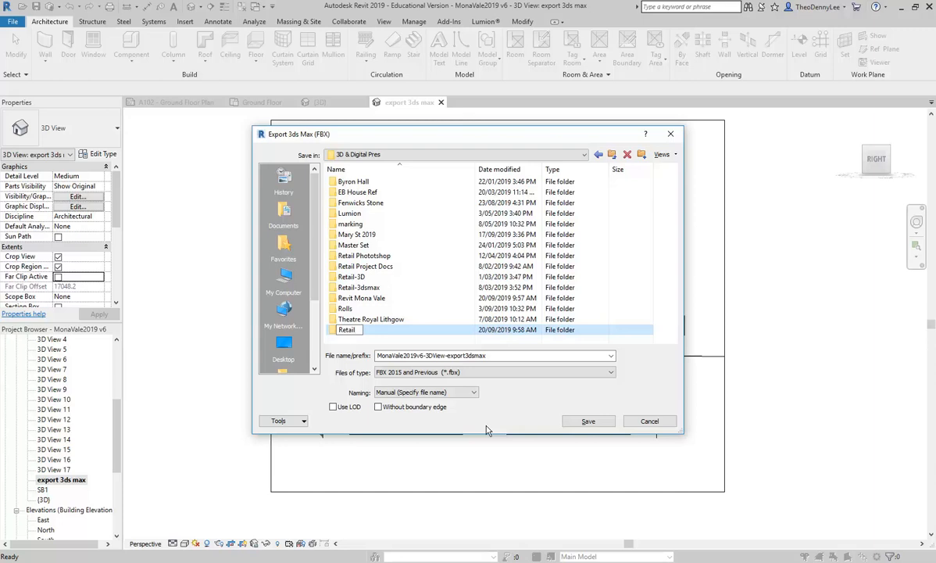
{"action": "type", "text": " Mona Vale 3ds max"}
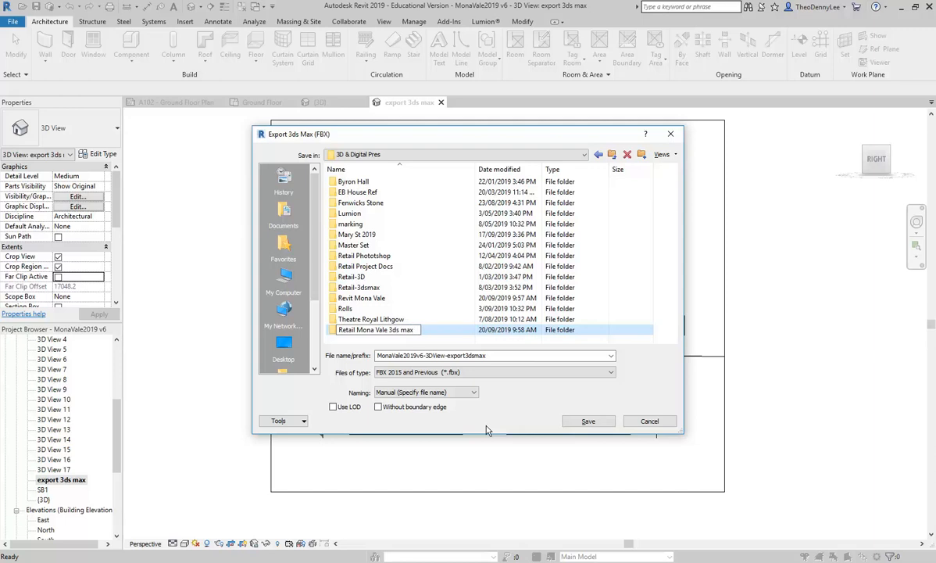
Step: Open the new folder and save the FBX export there
{"action": "key", "text": "Return"}
{"action": "key", "text": "Return"}
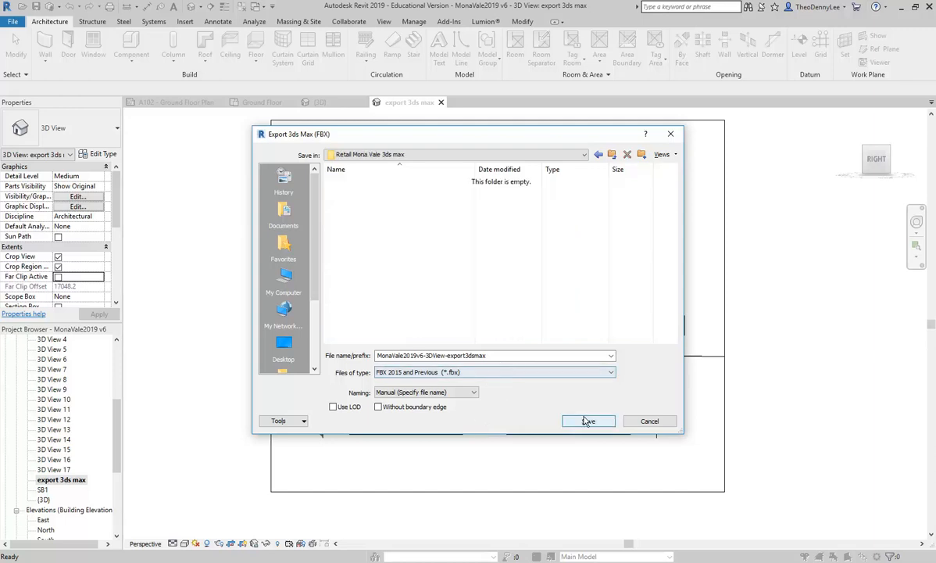
{"action": "left_click", "coordinate": [586, 422]}
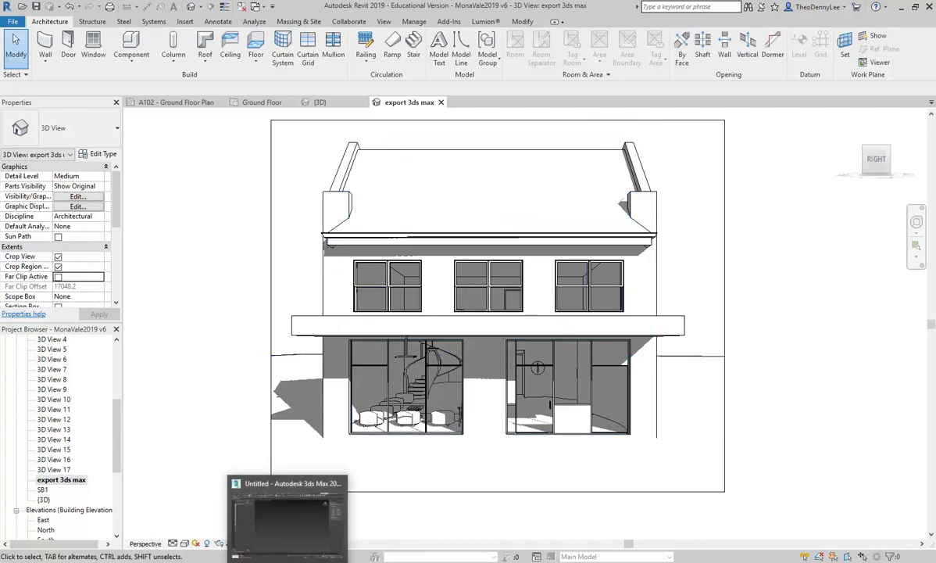
Step: Switch to 3ds Max
{"action": "left_click", "coordinate": [287, 547]}
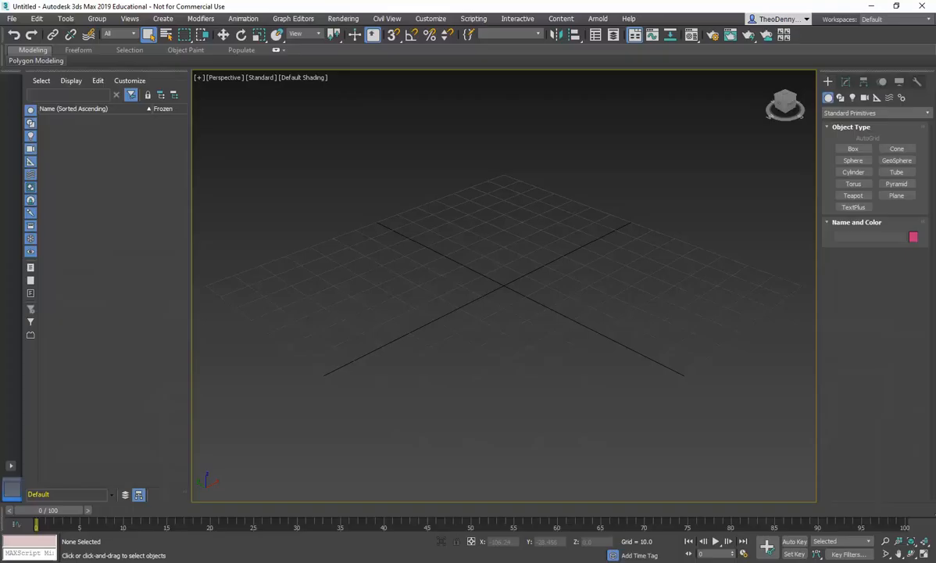
{"action": "left_click", "coordinate": [11, 19]}
{"action": "mouse_move", "coordinate": [26, 168]}
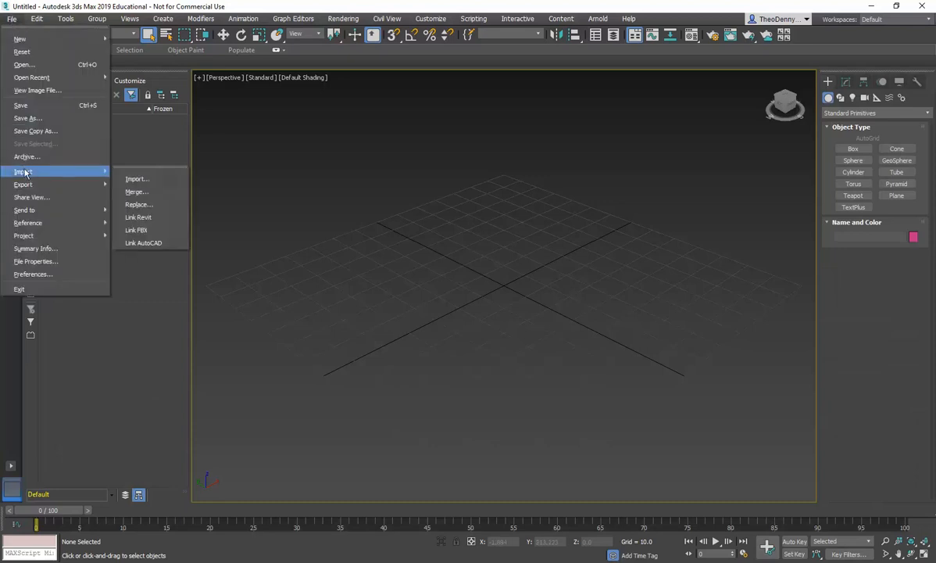
{"action": "left_click", "coordinate": [138, 231]}
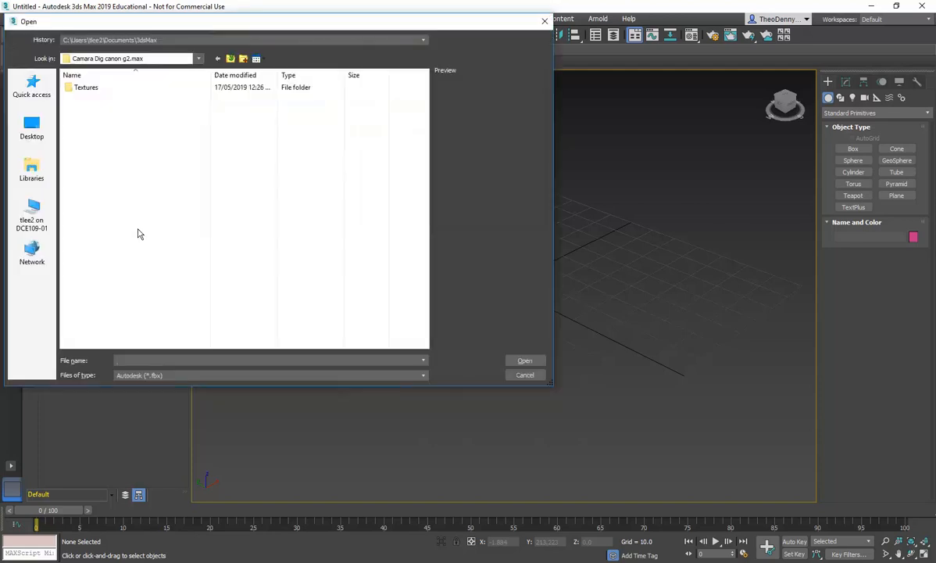
{"action": "left_click", "coordinate": [517, 376]}
Step: Start linking an FBX file and browse to the Retail Mona Vale 3ds max folder
{"action": "left_click", "coordinate": [12, 18]}
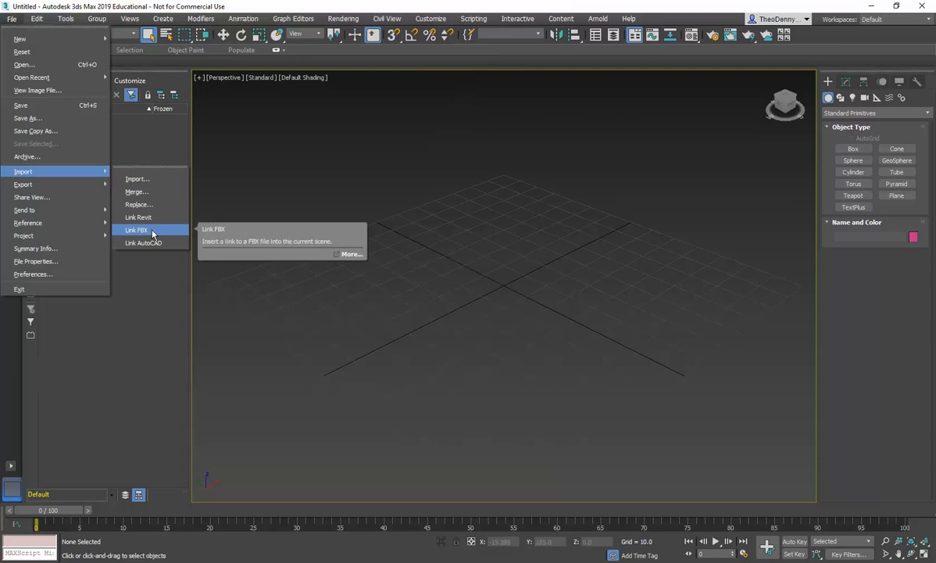
{"action": "left_click", "coordinate": [152, 233]}
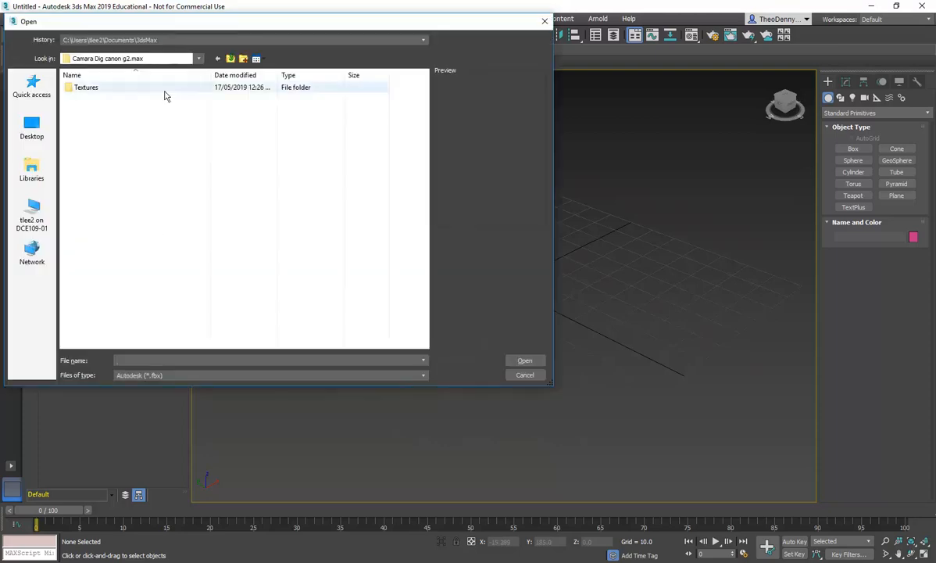
{"action": "left_click", "coordinate": [231, 59]}
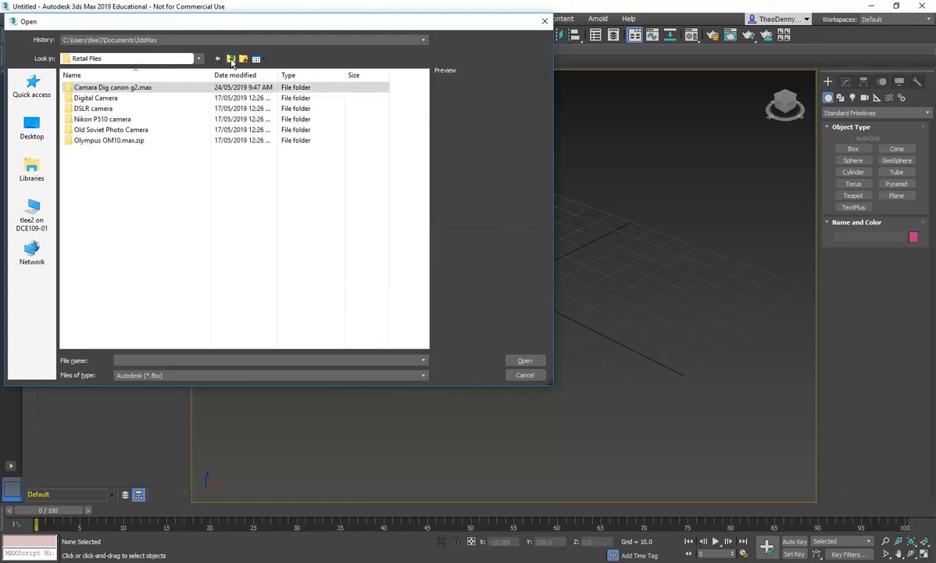
{"action": "left_click", "coordinate": [230, 59]}
{"action": "left_click", "coordinate": [231, 61]}
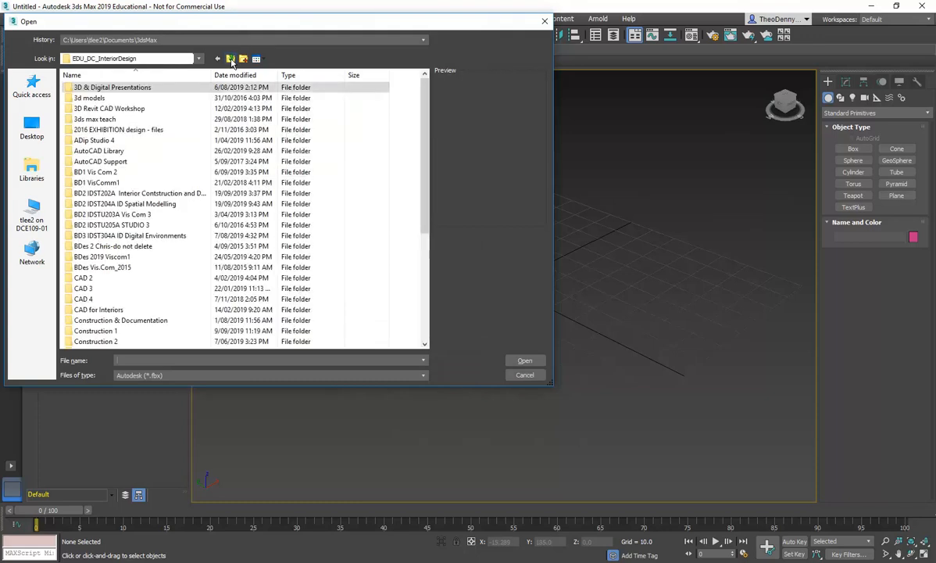
{"action": "left_click", "coordinate": [178, 63]}
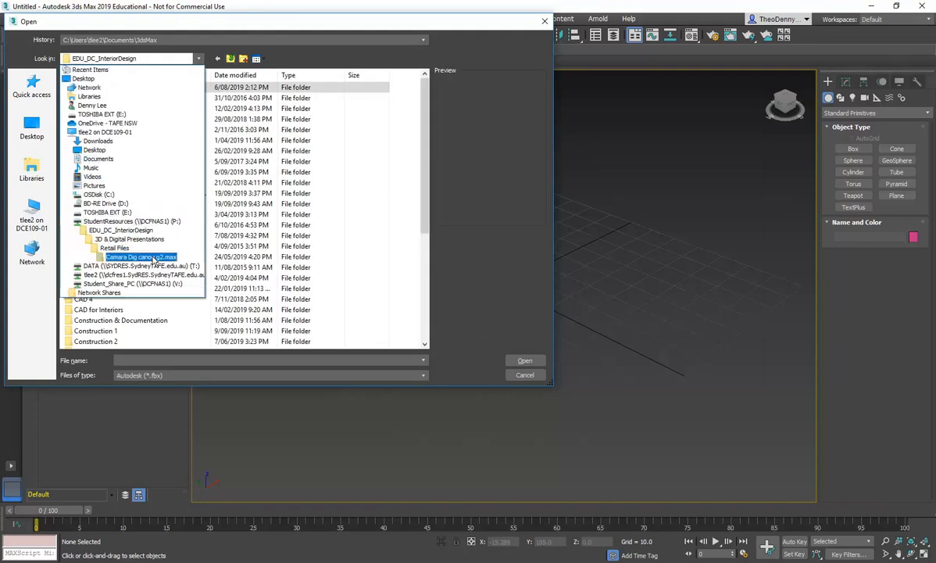
{"action": "left_click", "coordinate": [156, 275]}
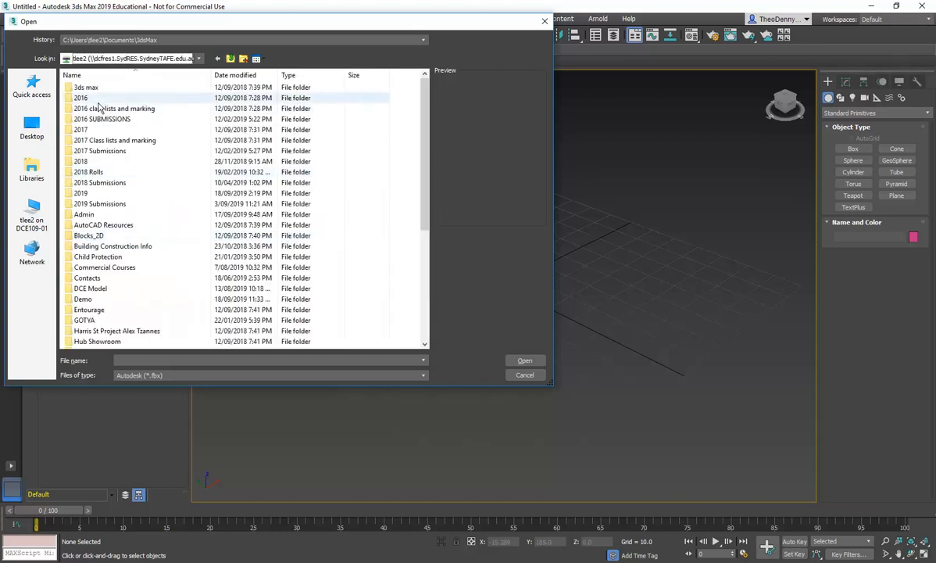
{"action": "double_click", "coordinate": [86, 193]}
{"action": "double_click", "coordinate": [97, 89]}
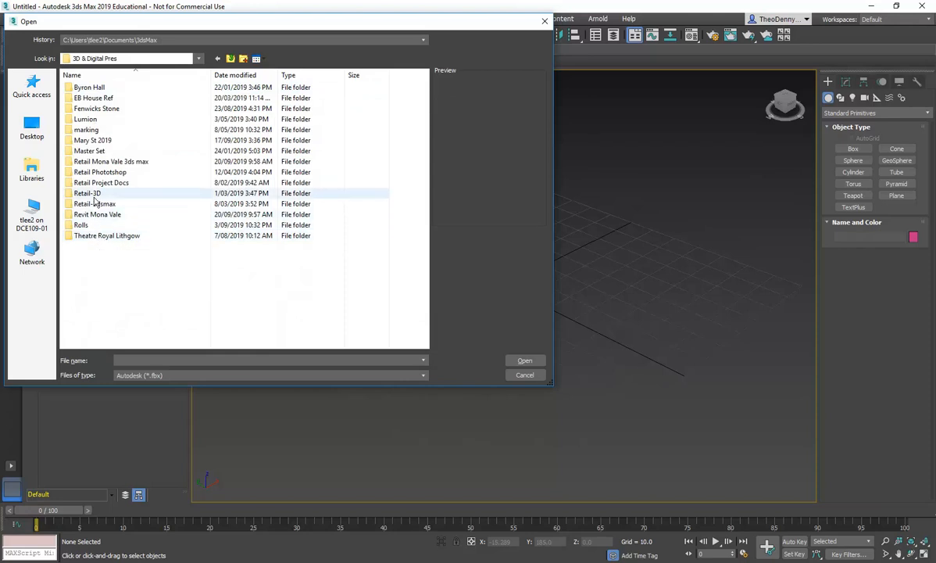
{"action": "double_click", "coordinate": [111, 162]}
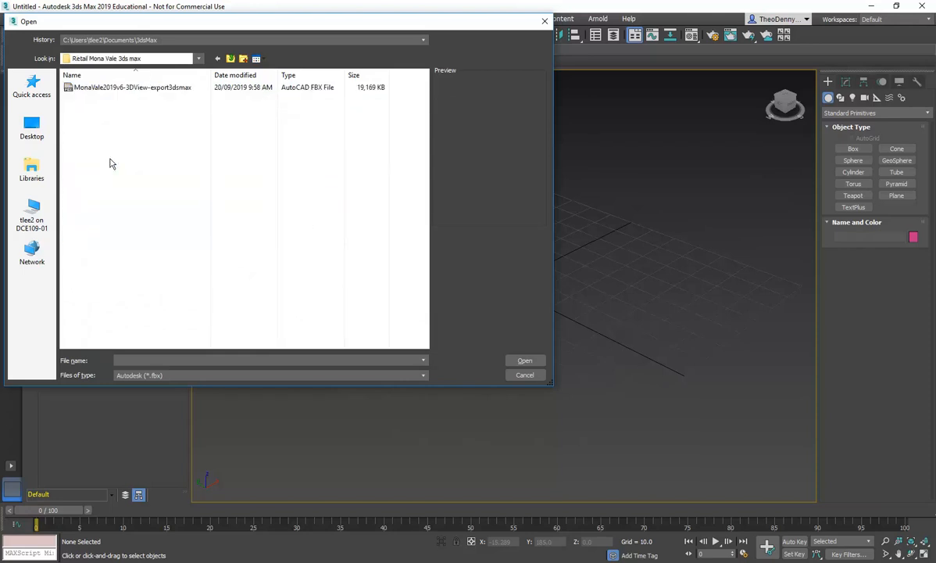
Step: Attach the MonaVale2019v6-3DView-export3dsmax FBX file to the scene and close Manage Links
{"action": "left_click", "coordinate": [105, 89]}
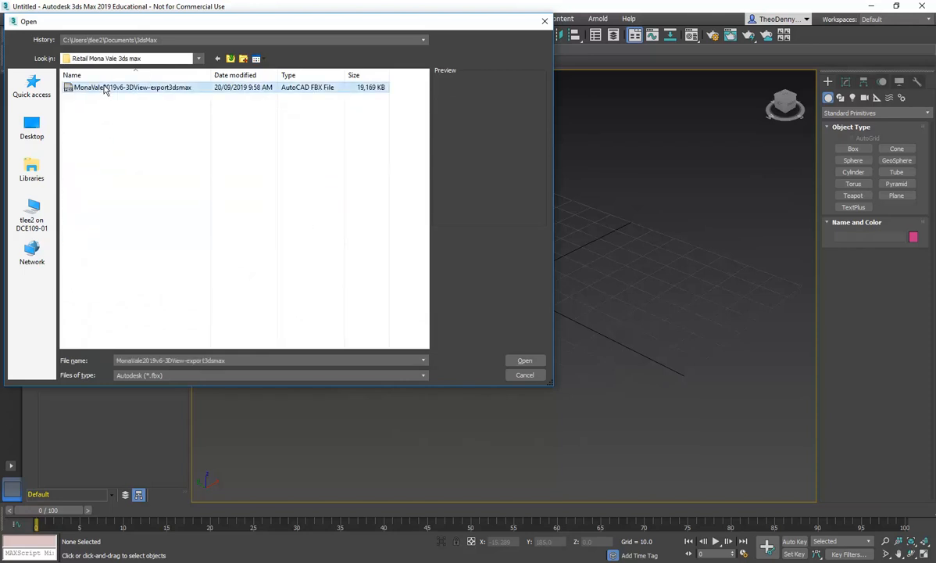
{"action": "left_click", "coordinate": [518, 362]}
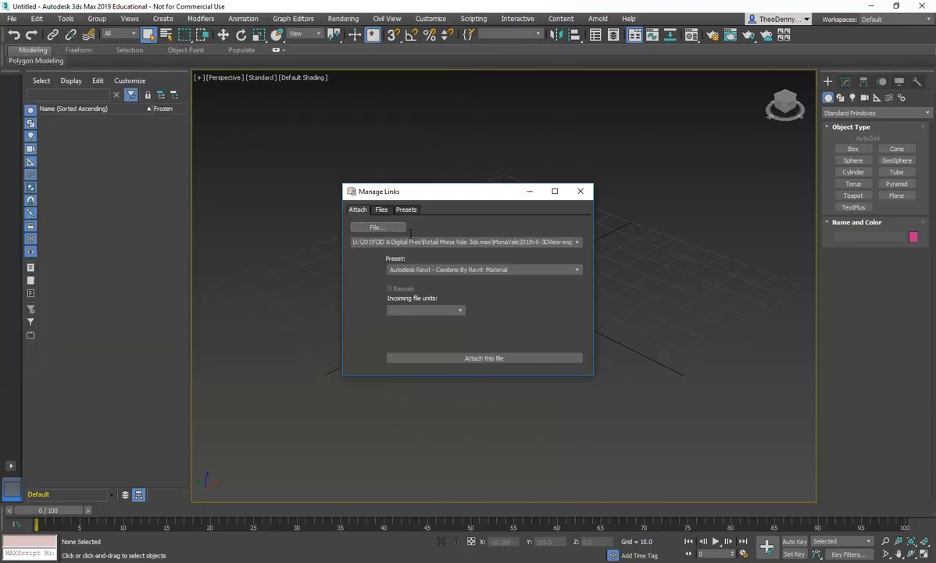
{"action": "left_click", "coordinate": [489, 361]}
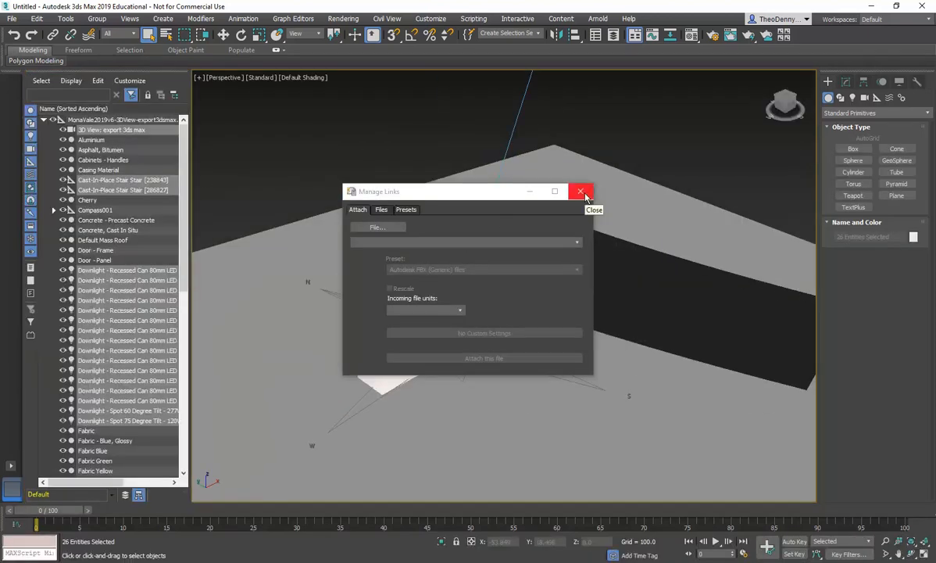
{"action": "left_click", "coordinate": [587, 198]}
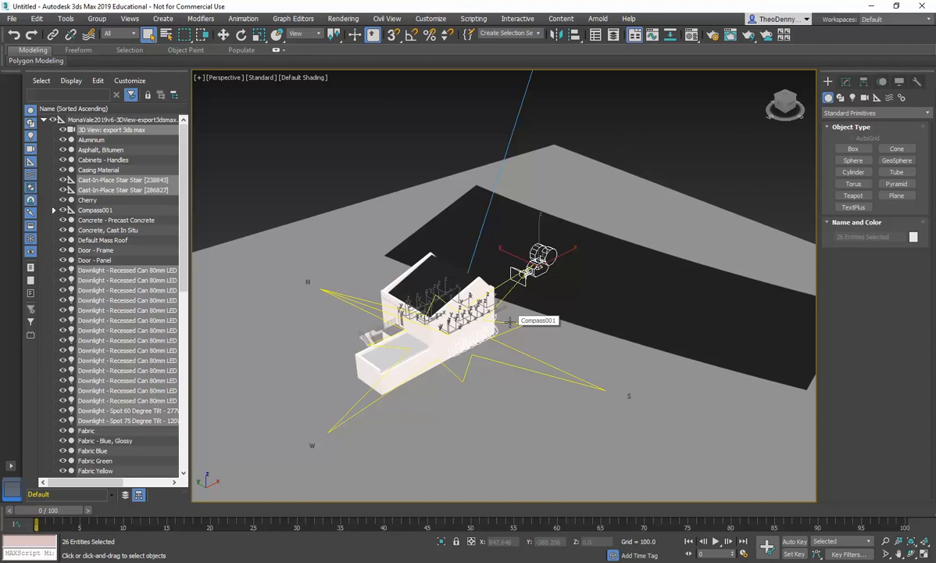
Step: Orbit and zoom around the linked shopfront model to inspect it
{"action": "middle_click_drag", "start_coordinate": [509, 321], "coordinate": [472, 379], "text": "alt"}
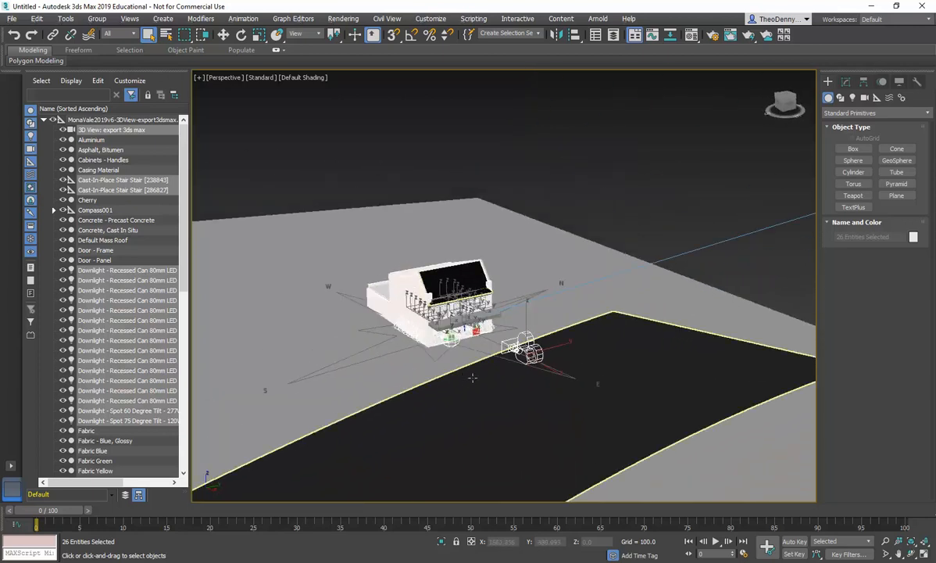
{"action": "scroll", "coordinate": [472, 379], "scroll_direction": "up", "scroll_amount": 5}
{"action": "scroll", "coordinate": [424, 347], "scroll_direction": "down", "scroll_amount": 3}
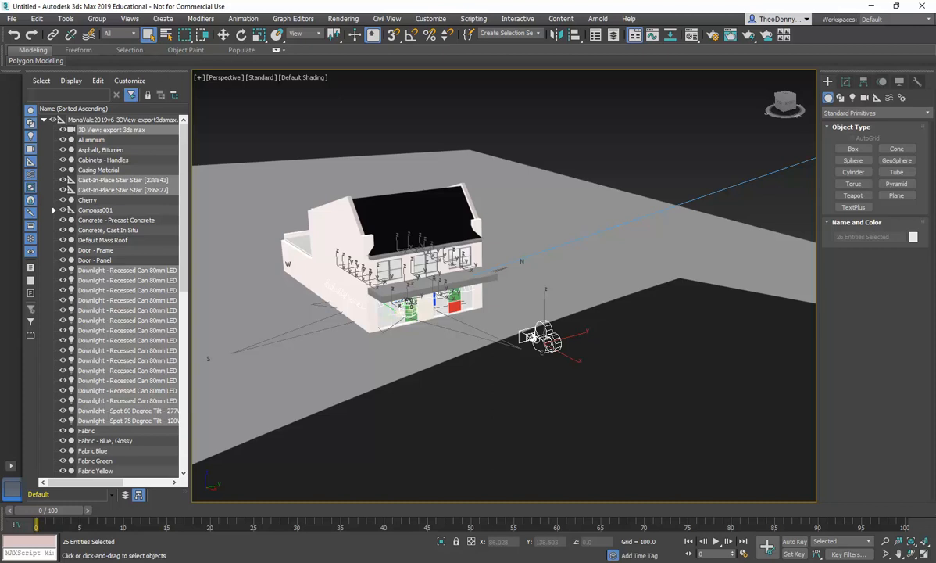
{"action": "middle_click_drag", "start_coordinate": [407, 312], "coordinate": [465, 302], "text": "alt"}
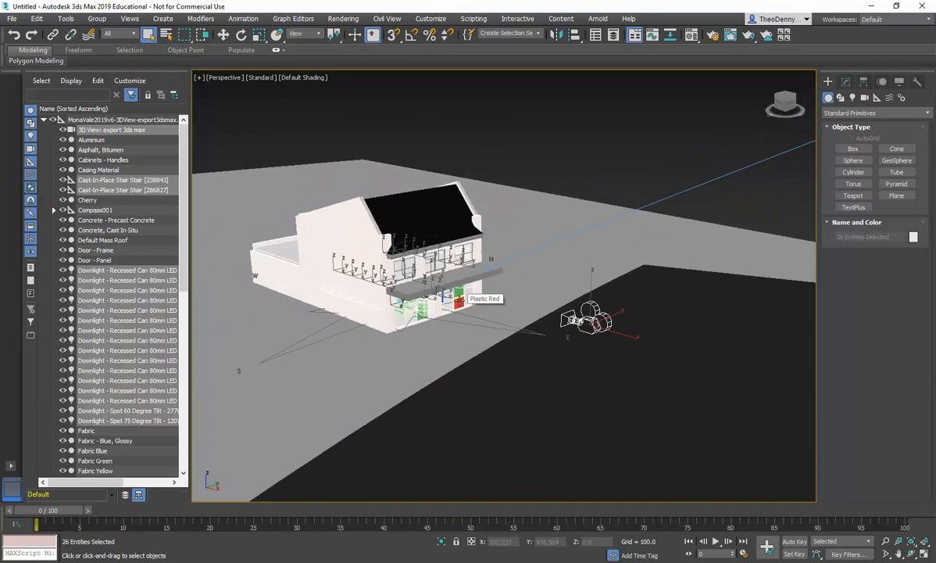
{"action": "scroll", "coordinate": [459, 301], "scroll_direction": "down", "scroll_amount": 1}
{"action": "scroll", "coordinate": [460, 301], "scroll_direction": "up", "scroll_amount": 4}
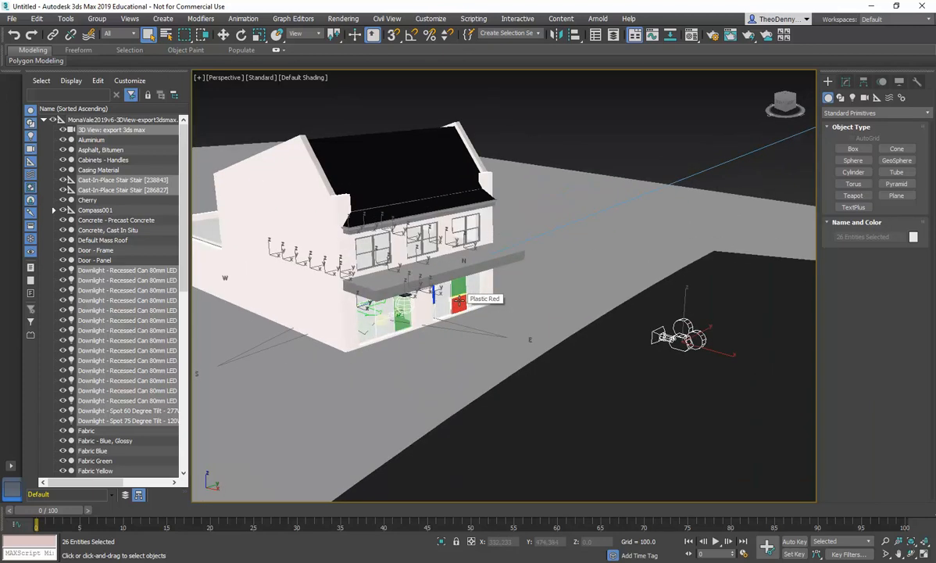
{"action": "scroll", "coordinate": [460, 301], "scroll_direction": "down", "scroll_amount": 3}
{"action": "scroll", "coordinate": [460, 301], "scroll_direction": "up", "scroll_amount": 4}
{"action": "scroll", "coordinate": [460, 301], "scroll_direction": "down", "scroll_amount": 4}
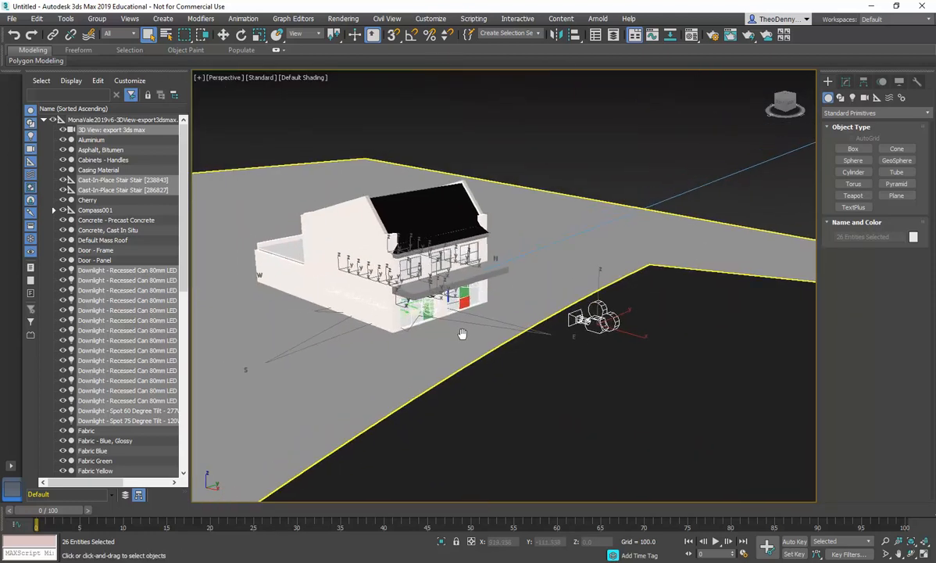
{"action": "scroll", "coordinate": [413, 308], "scroll_direction": "up", "scroll_amount": 1}
{"action": "scroll", "coordinate": [413, 308], "scroll_direction": "up", "scroll_amount": 2}
{"action": "scroll", "coordinate": [414, 308], "scroll_direction": "down", "scroll_amount": 3}
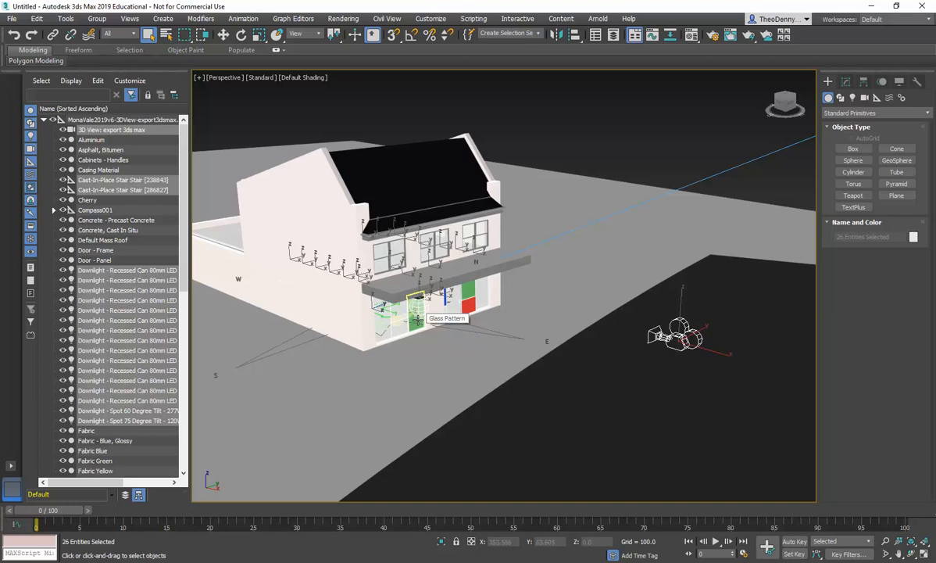
Step: Switch the viewport to the export 3ds max camera view and clear the selection
{"action": "key", "text": "c"}
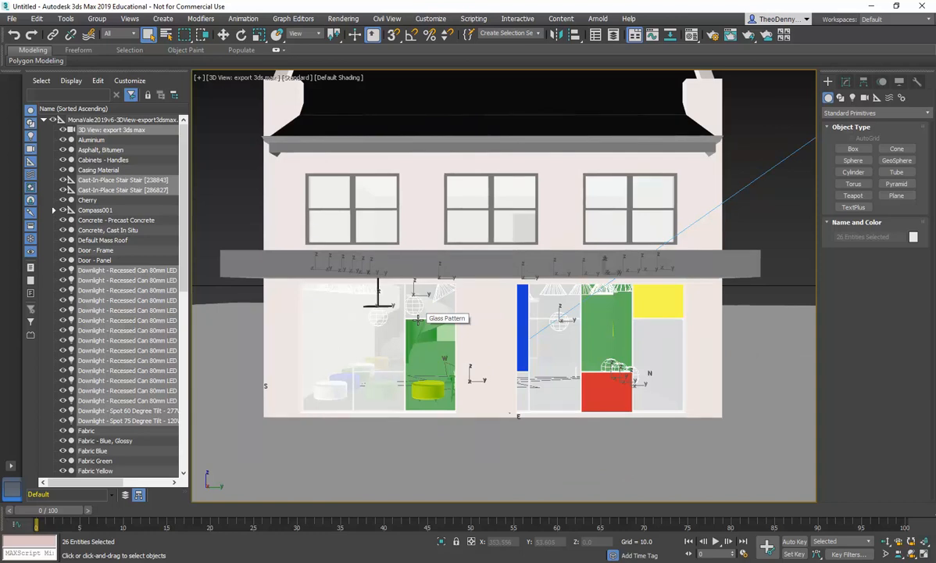
{"action": "left_click", "coordinate": [228, 100]}
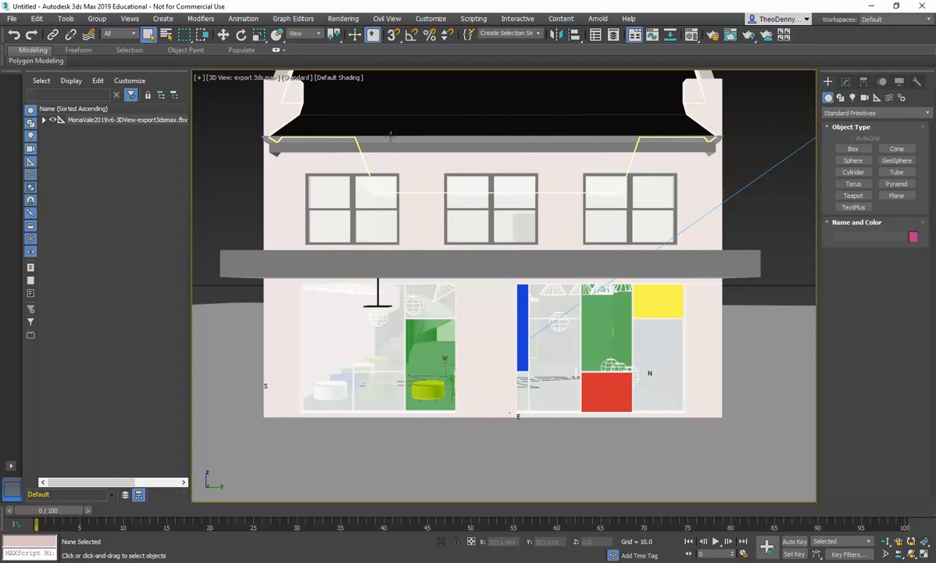
Step: Render the export 3ds max camera view, then dismiss the render message, the classroom prompt and the frame window
{"action": "left_click", "coordinate": [344, 20]}
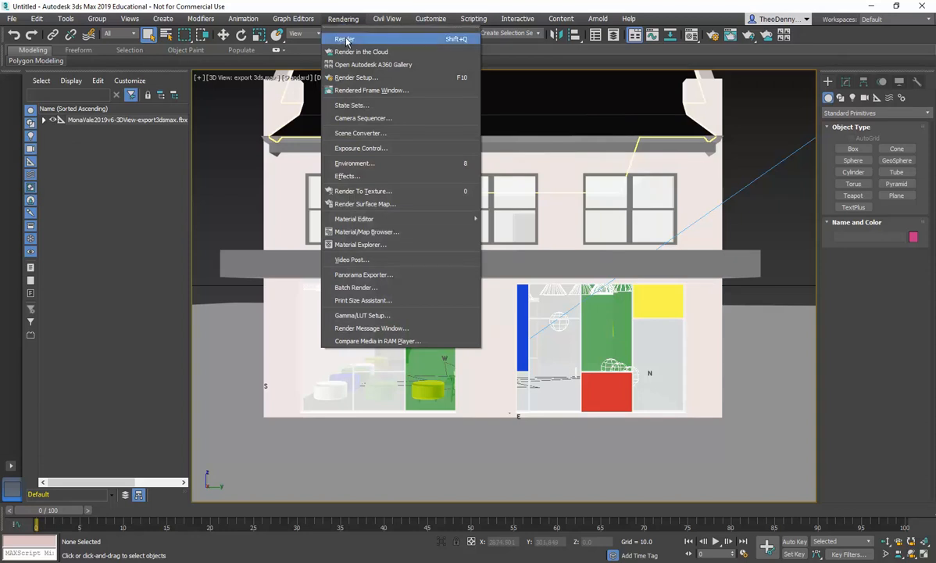
{"action": "left_click", "coordinate": [348, 38]}
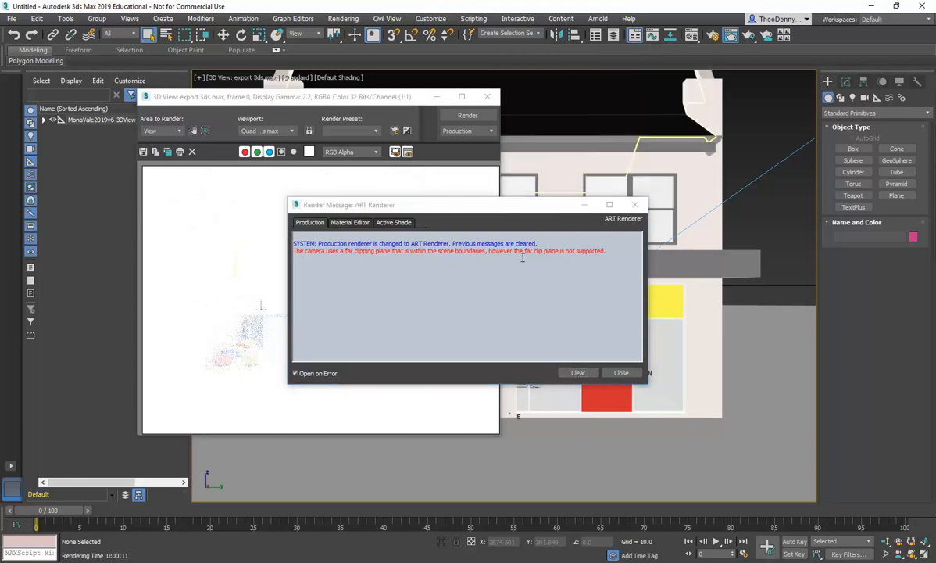
{"action": "left_click", "coordinate": [622, 373]}
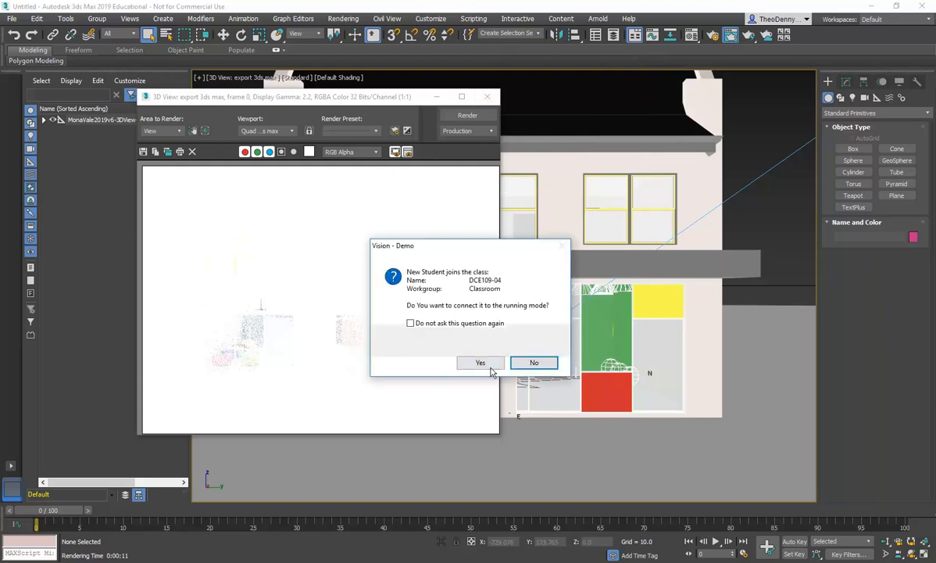
{"action": "left_click", "coordinate": [474, 361]}
{"action": "left_click", "coordinate": [487, 96]}
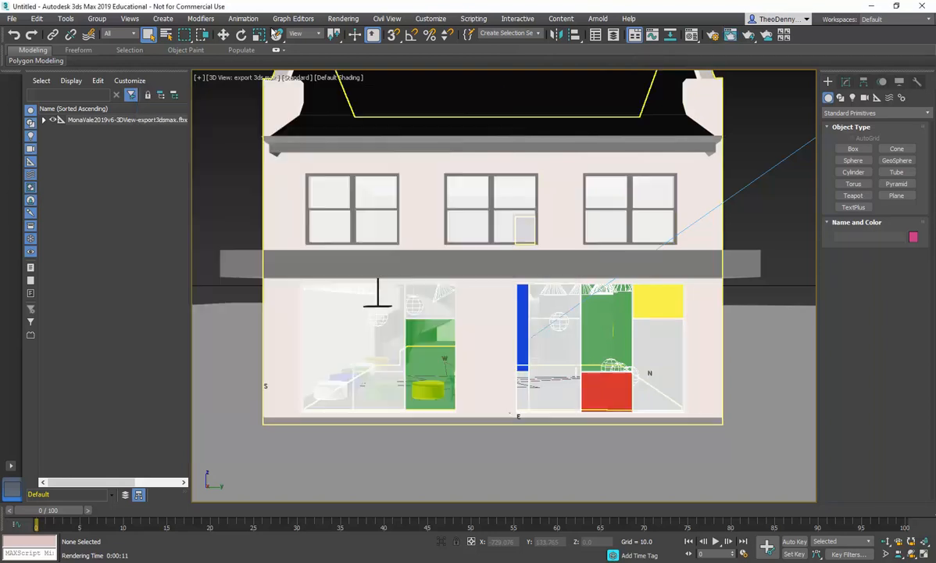
Step: Open Exposure Control, run a render preview and raise the exposure value to 14.469 EV
{"action": "left_click", "coordinate": [344, 19]}
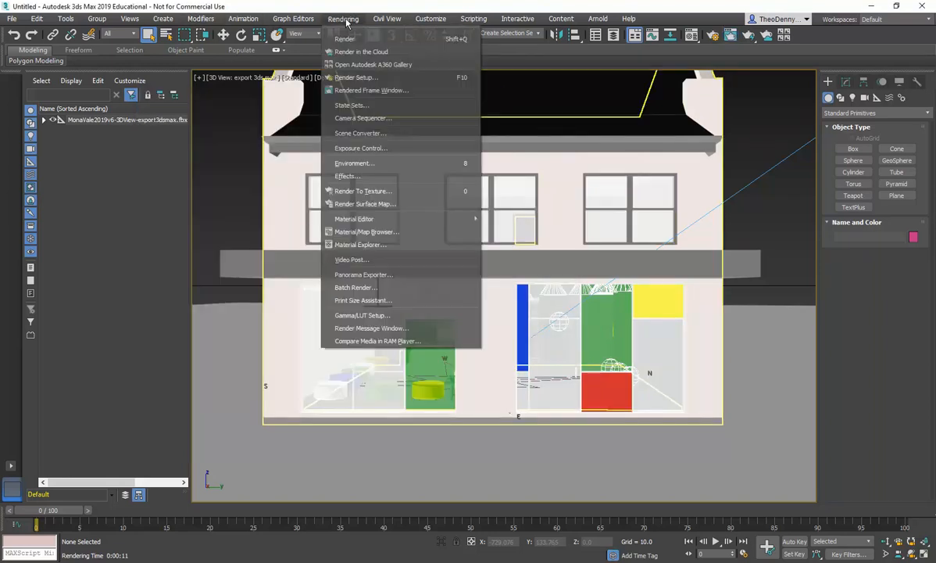
{"action": "left_click", "coordinate": [365, 149]}
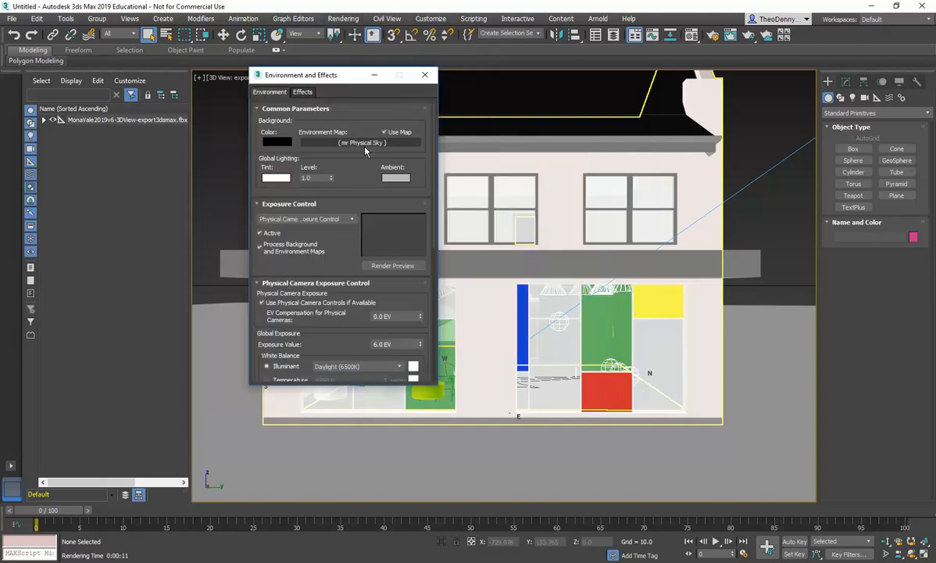
{"action": "left_click", "coordinate": [390, 266]}
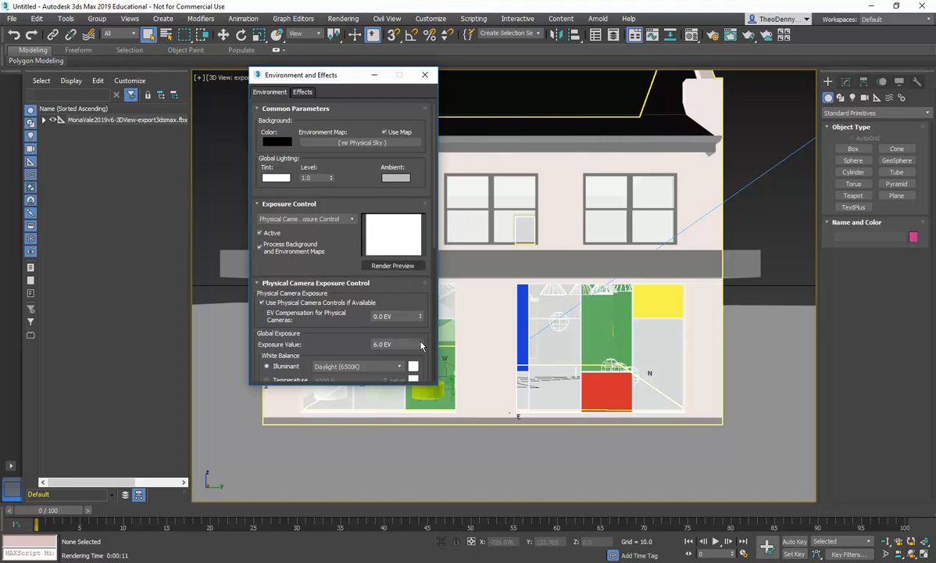
{"action": "left_click_drag", "start_coordinate": [420, 345], "coordinate": [420, 305]}
{"action": "left_click_drag", "start_coordinate": [420, 279], "coordinate": [422, 288]}
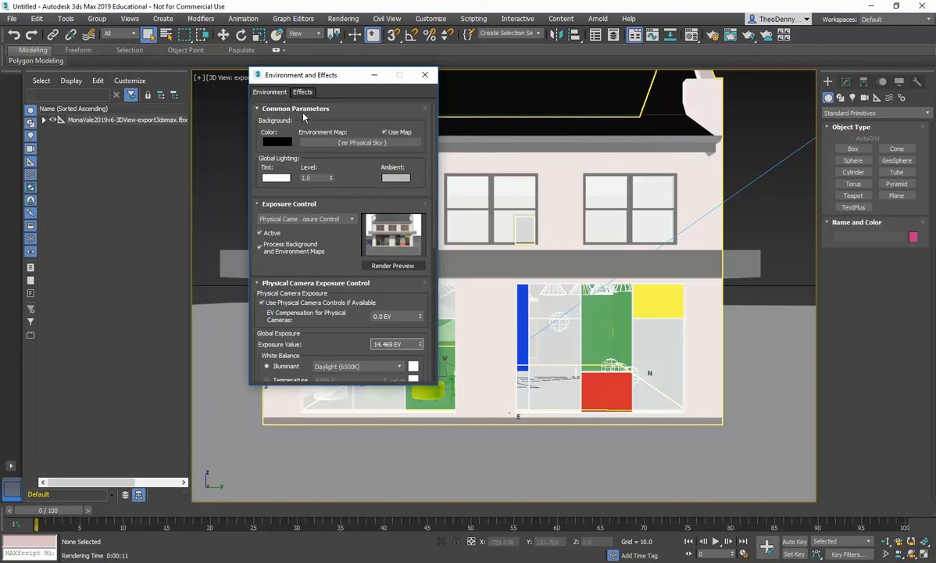
{"action": "left_click_drag", "start_coordinate": [318, 72], "coordinate": [267, 99]}
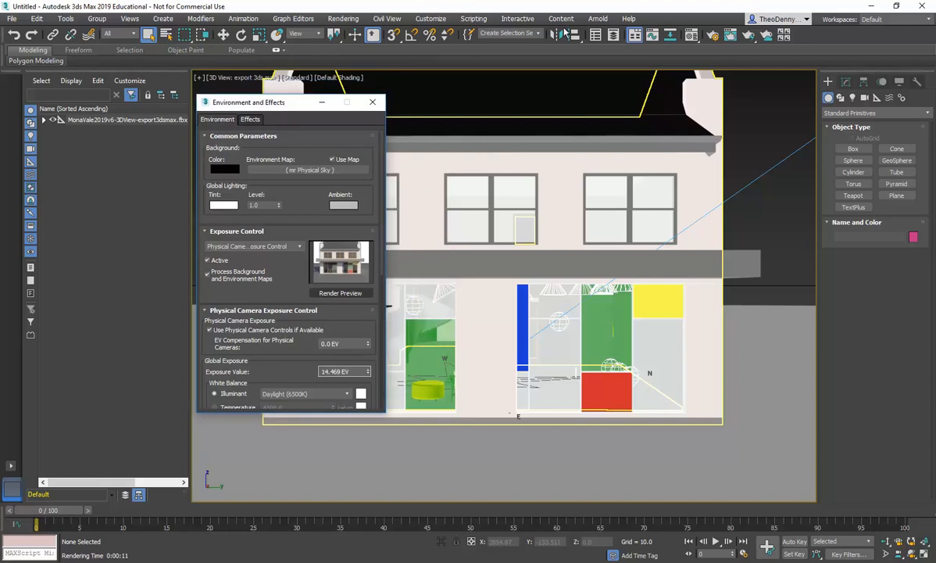
Step: Render the camera view again with the new exposure and close the render message
{"action": "left_click", "coordinate": [343, 18]}
{"action": "left_click", "coordinate": [364, 37]}
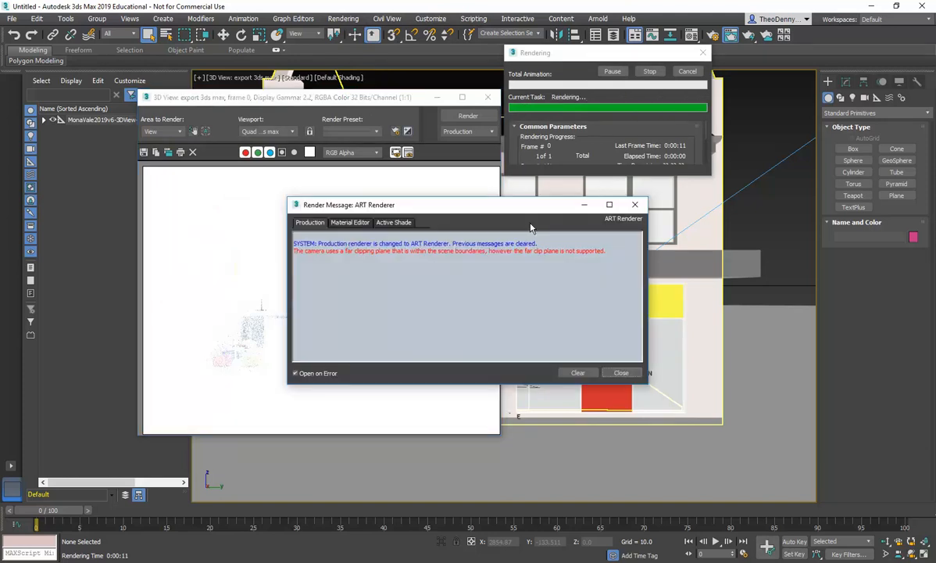
{"action": "left_click", "coordinate": [620, 373]}
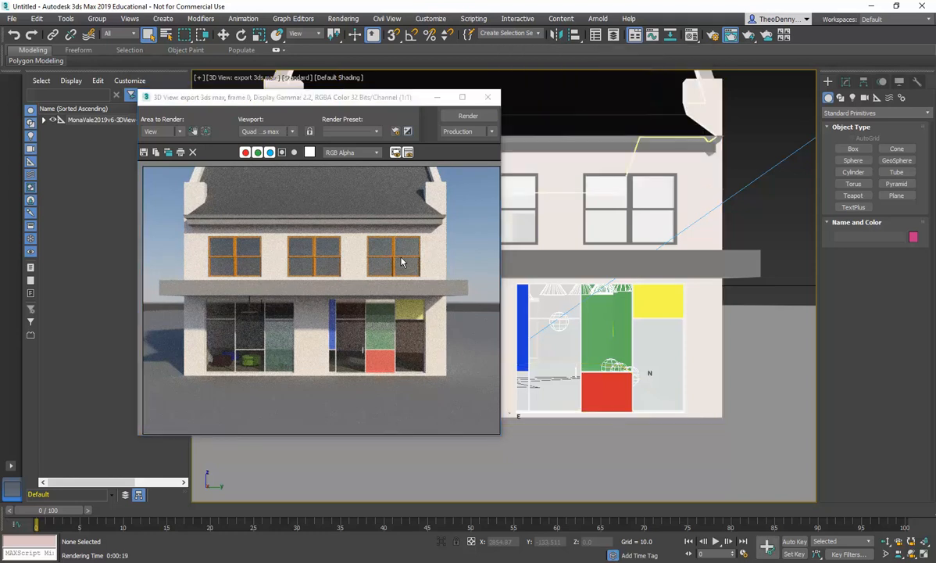
Step: Open Render Setup in 3ds Max and the Rendering dialog in Revit to compare render settings
{"action": "left_click", "coordinate": [343, 18]}
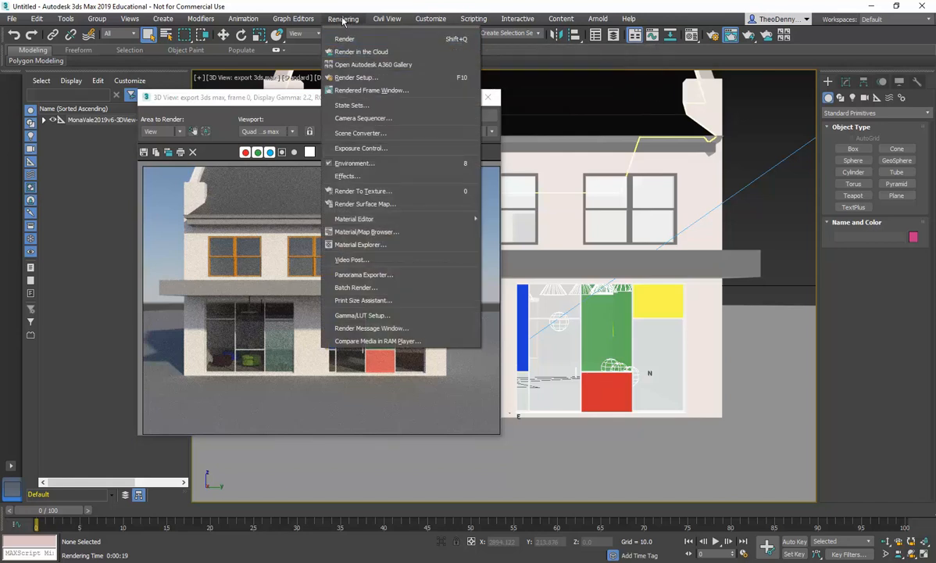
{"action": "left_click", "coordinate": [355, 77]}
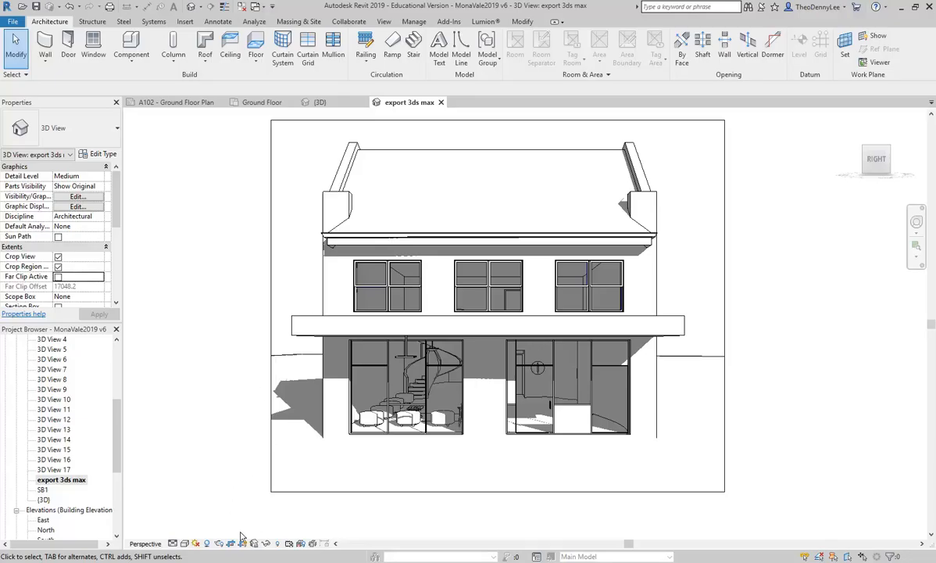
{"action": "left_click", "coordinate": [219, 543]}
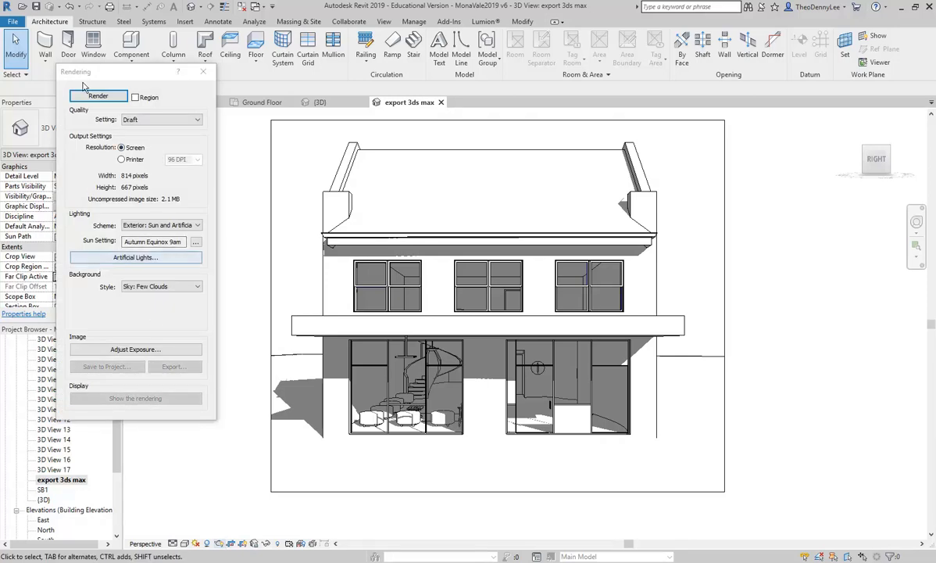
{"action": "left_click_drag", "start_coordinate": [108, 71], "coordinate": [137, 99]}
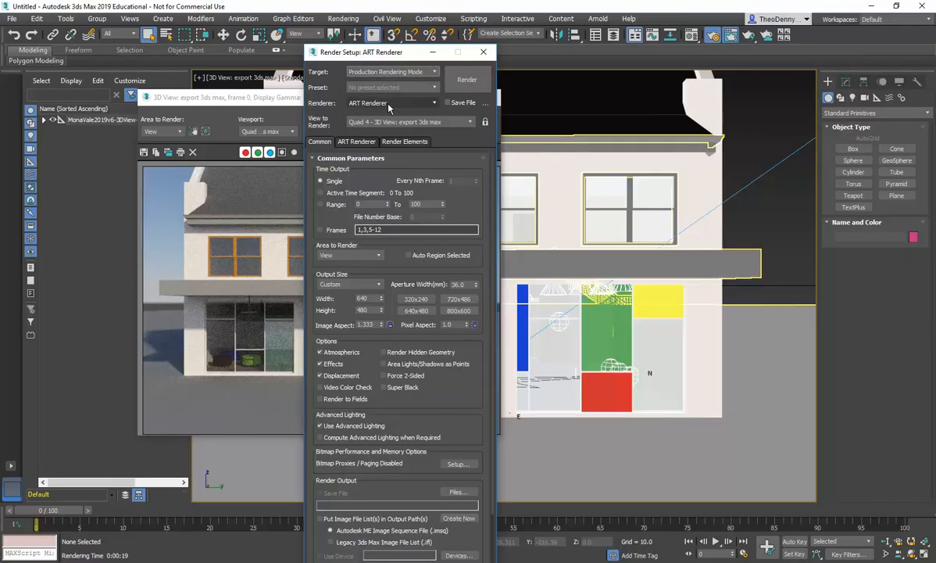
Step: Raise the ART Renderer render quality to Medium
{"action": "left_click", "coordinate": [357, 141]}
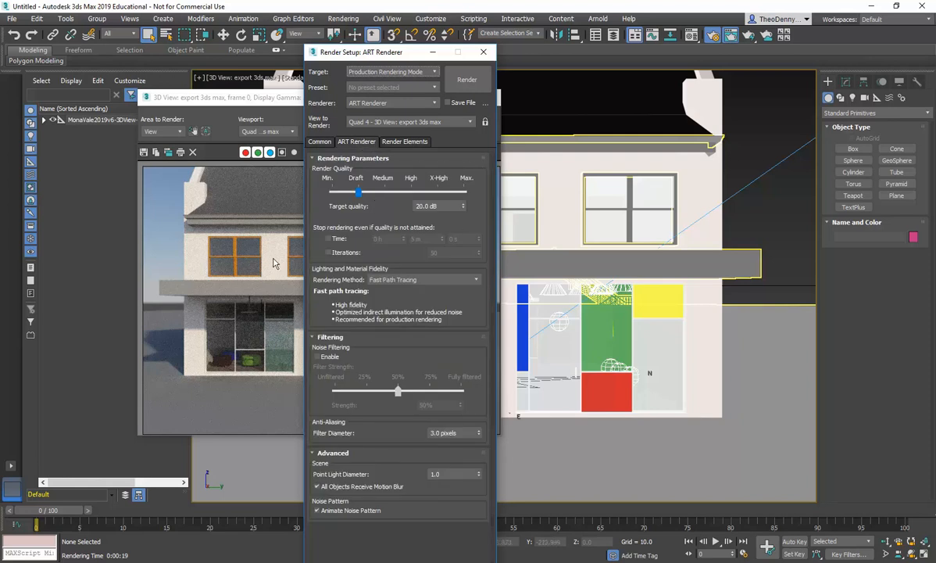
{"action": "mouse_move", "coordinate": [403, 360]}
{"action": "left_click_drag", "start_coordinate": [359, 191], "coordinate": [390, 195]}
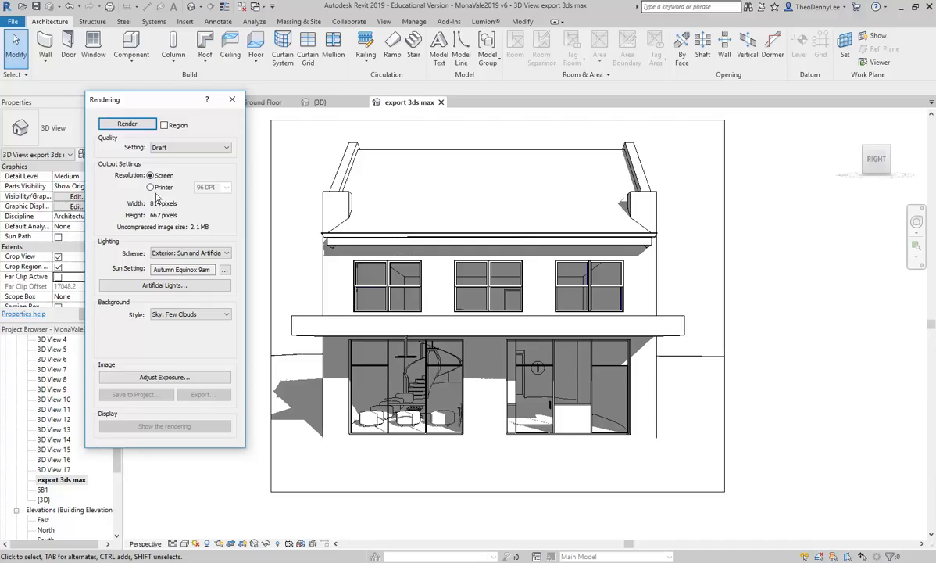
Step: Review the quality setting options in Revit's Rendering dialog, keeping Draft
{"action": "left_click", "coordinate": [191, 147]}
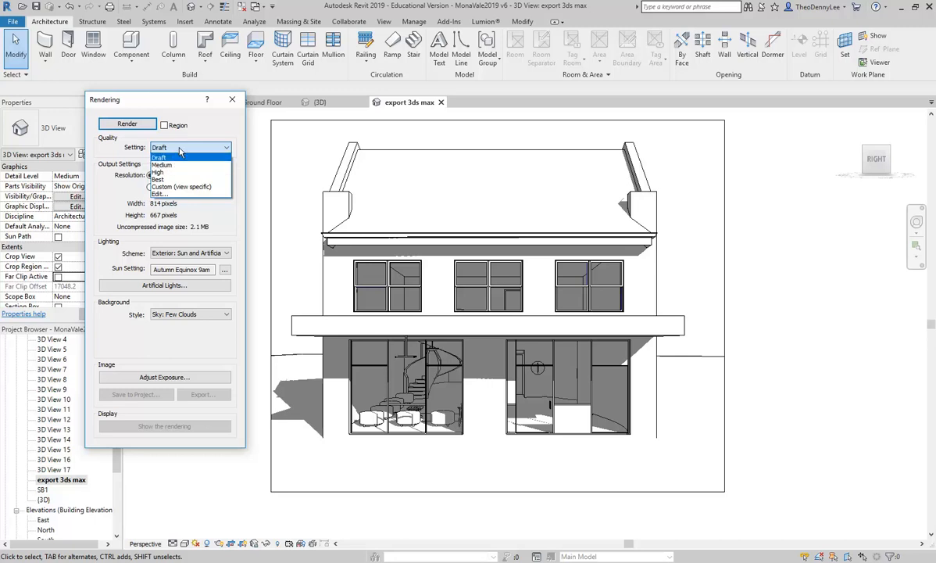
{"action": "left_click", "coordinate": [181, 157]}
{"action": "left_click", "coordinate": [183, 148]}
{"action": "left_click", "coordinate": [182, 150]}
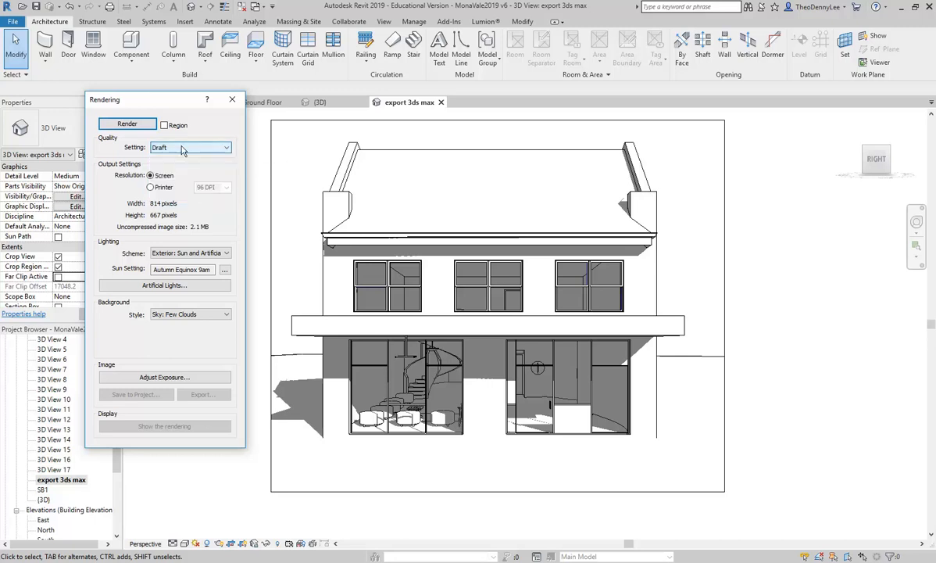
{"action": "left_click", "coordinate": [383, 21]}
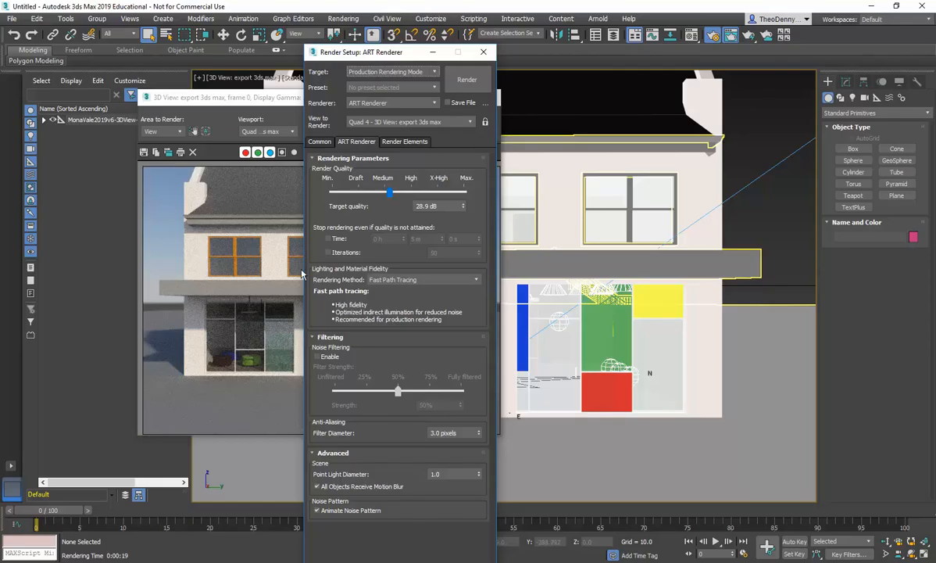
Step: Set the ART render quality to High and the output size to 35mm 1.316:1 Full Aperture (cine)
{"action": "mouse_move", "coordinate": [390, 195]}
{"action": "left_mouse_down"}
{"action": "mouse_move", "coordinate": [362, 179]}
{"action": "mouse_move", "coordinate": [411, 198]}
{"action": "mouse_move", "coordinate": [359, 177]}
{"action": "mouse_move", "coordinate": [406, 200]}
{"action": "mouse_move", "coordinate": [399, 194]}
{"action": "left_mouse_up"}
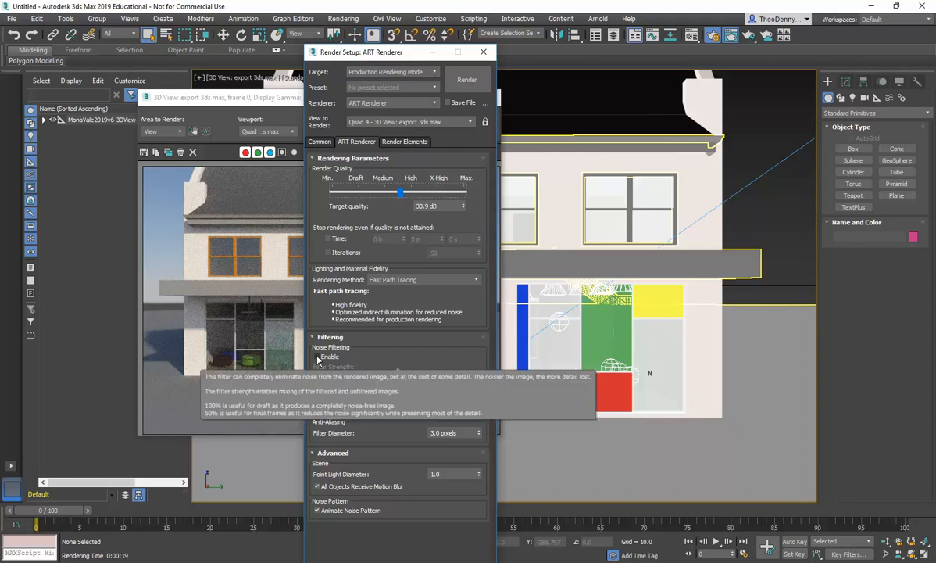
{"action": "left_click", "coordinate": [319, 141]}
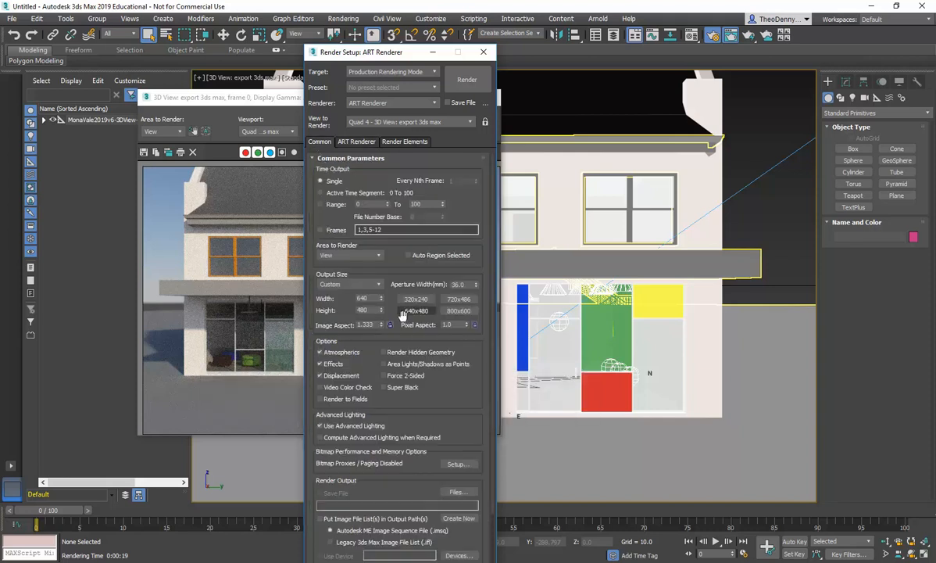
{"action": "left_click", "coordinate": [350, 284]}
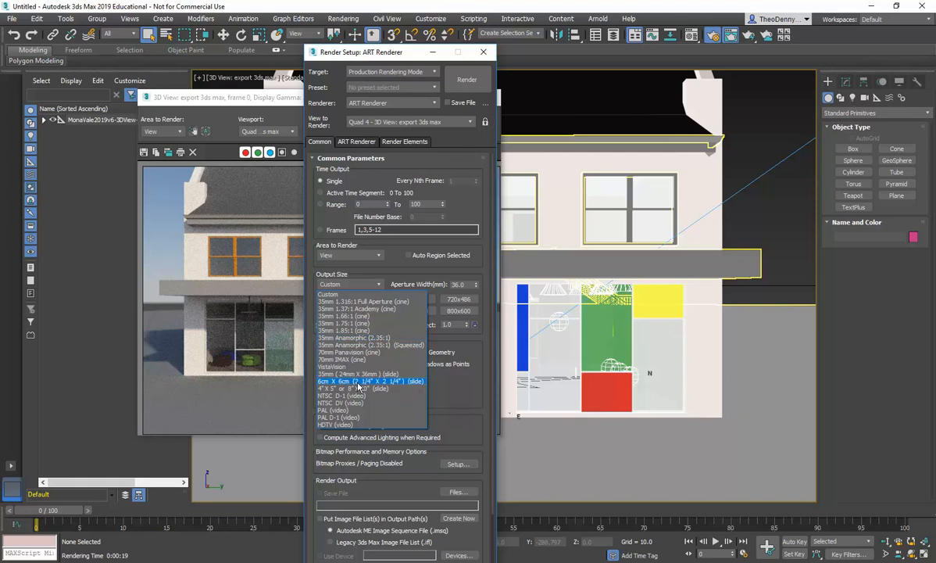
{"action": "left_click", "coordinate": [346, 302]}
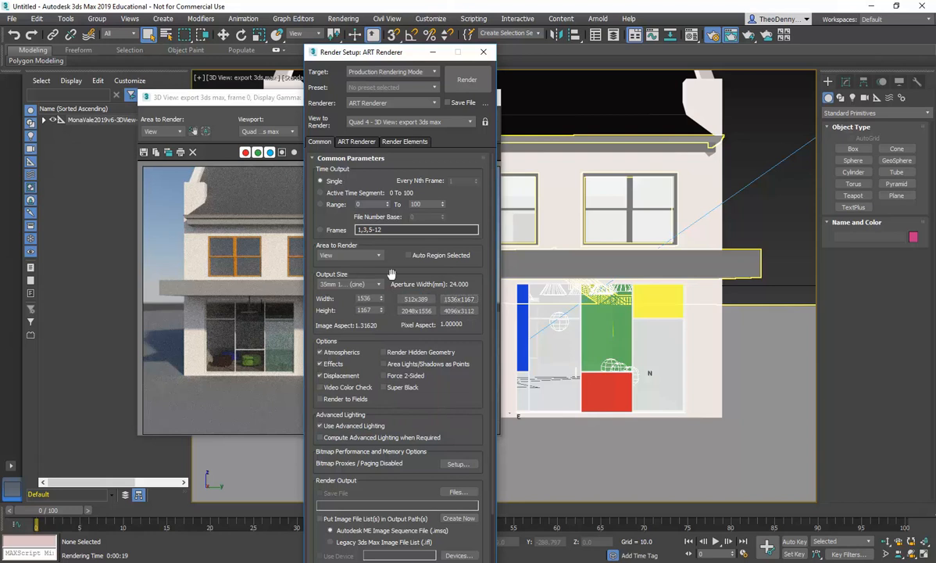
Step: Render the camera view with the new settings and close the render message
{"action": "left_click", "coordinate": [354, 142]}
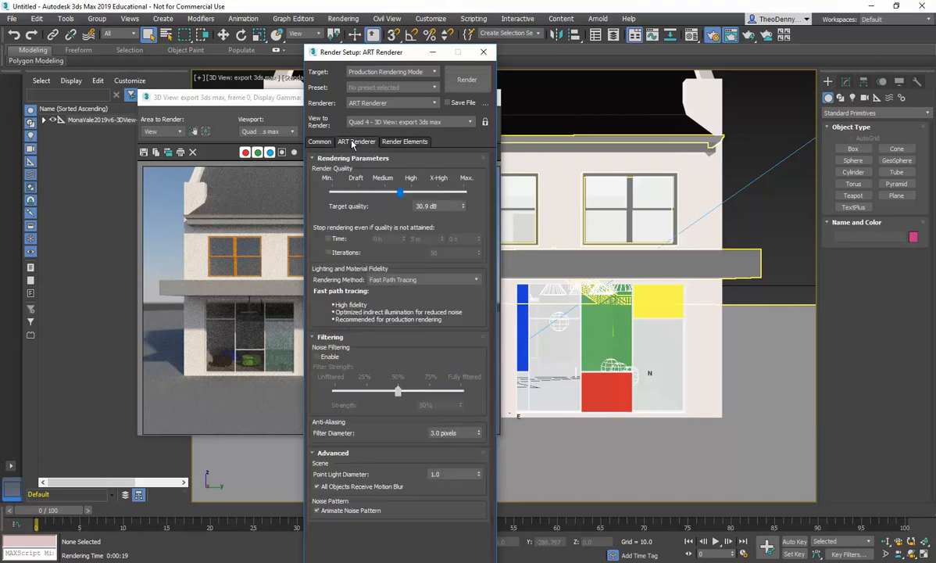
{"action": "left_click", "coordinate": [466, 81]}
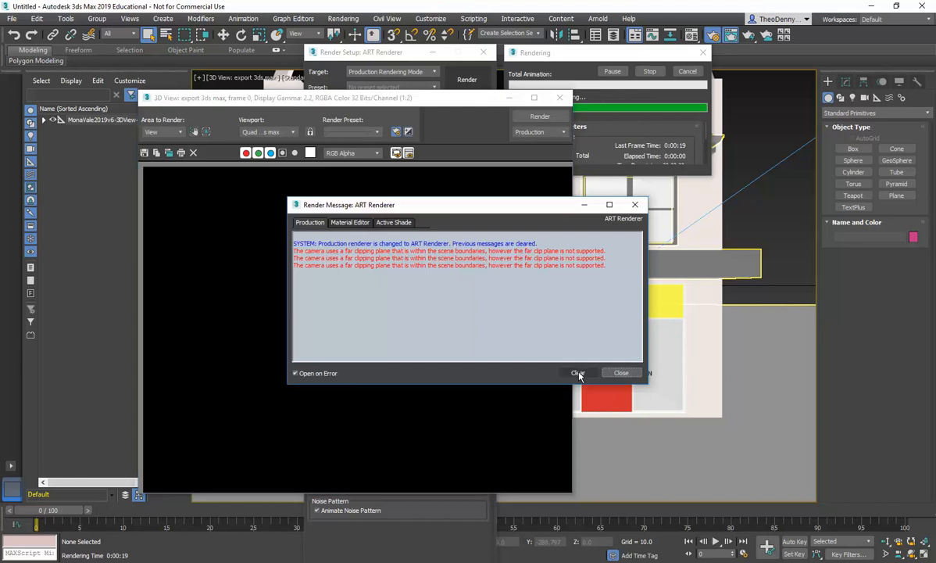
{"action": "left_click", "coordinate": [621, 373]}
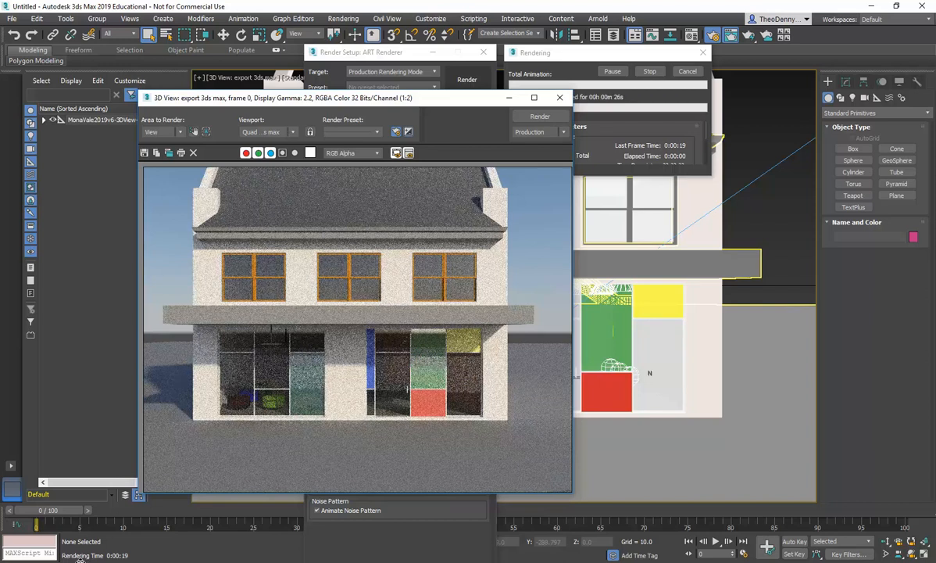
Step: Switch to the browser and watch parts of the V-Ray Architectural Showreel 2013 on YouTube
{"action": "key", "text": "alt+Tab"}
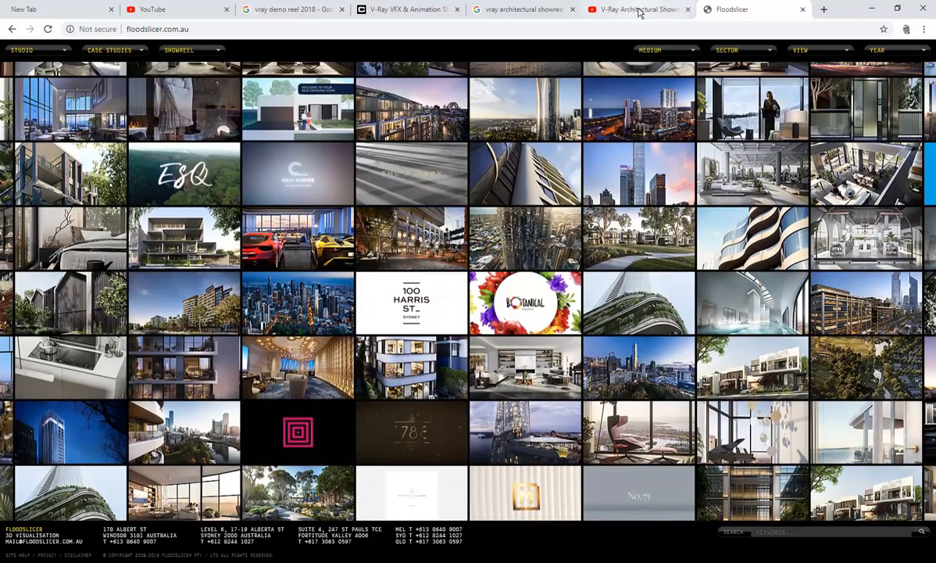
{"action": "left_click", "coordinate": [638, 10]}
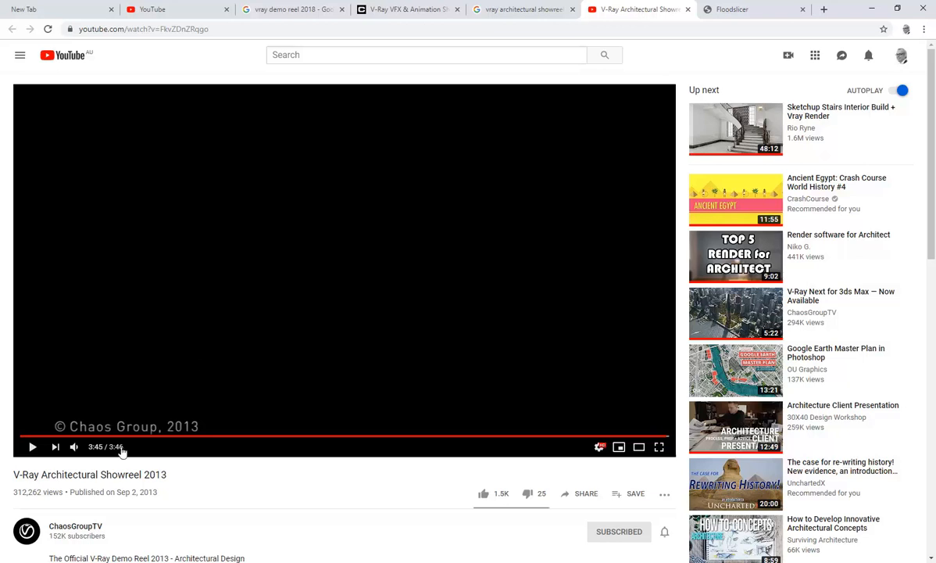
{"action": "left_click", "coordinate": [355, 438]}
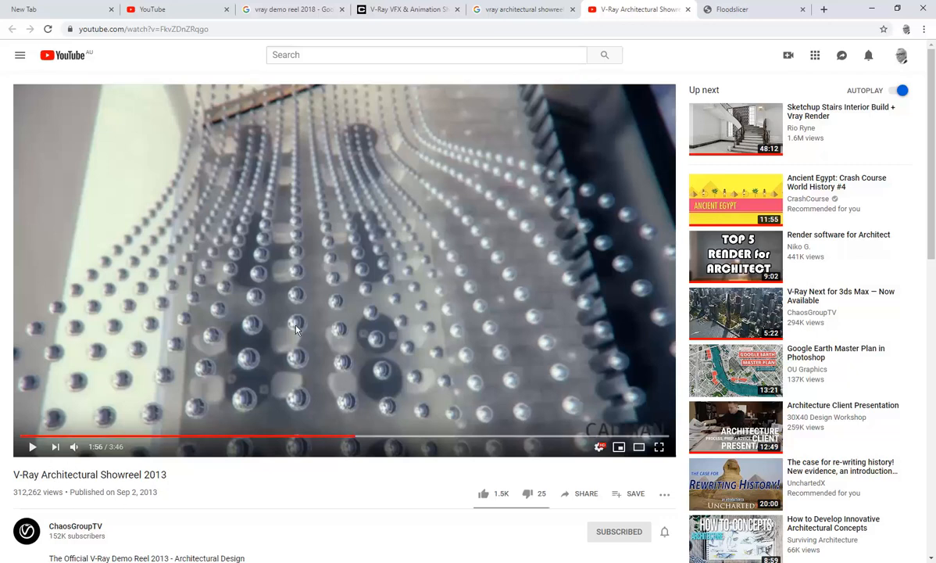
{"action": "left_click", "coordinate": [33, 447]}
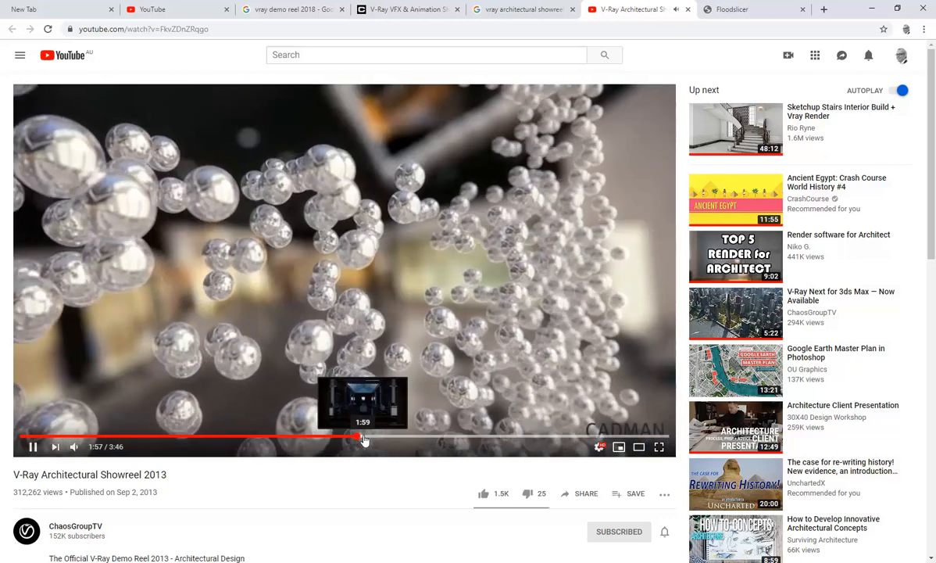
{"action": "left_click_drag", "start_coordinate": [366, 443], "coordinate": [391, 440]}
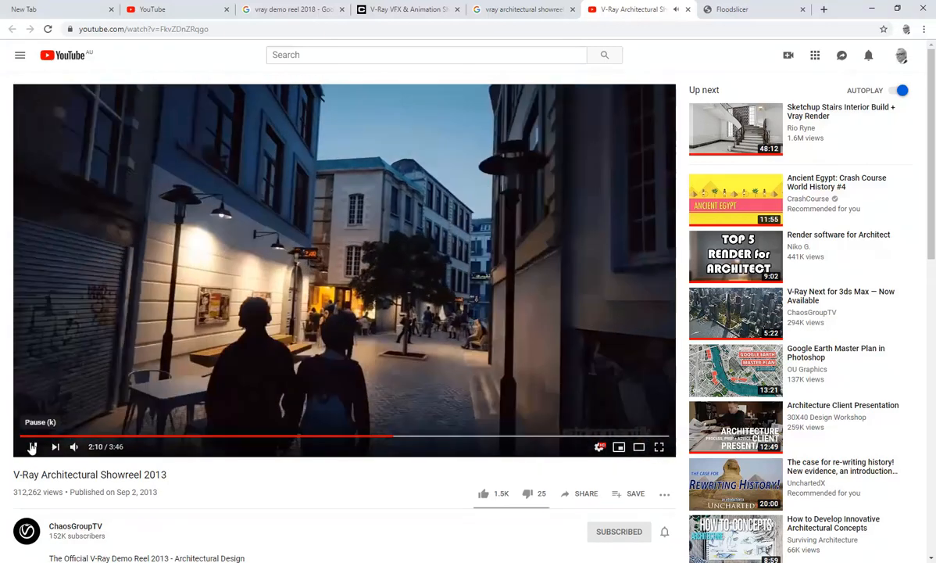
{"action": "left_click", "coordinate": [33, 447]}
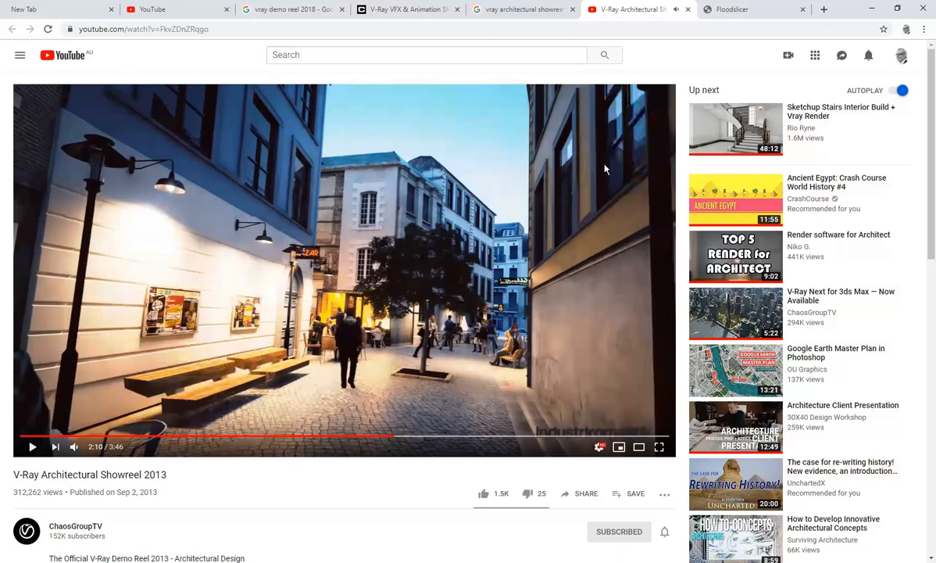
{"action": "left_click", "coordinate": [872, 7]}
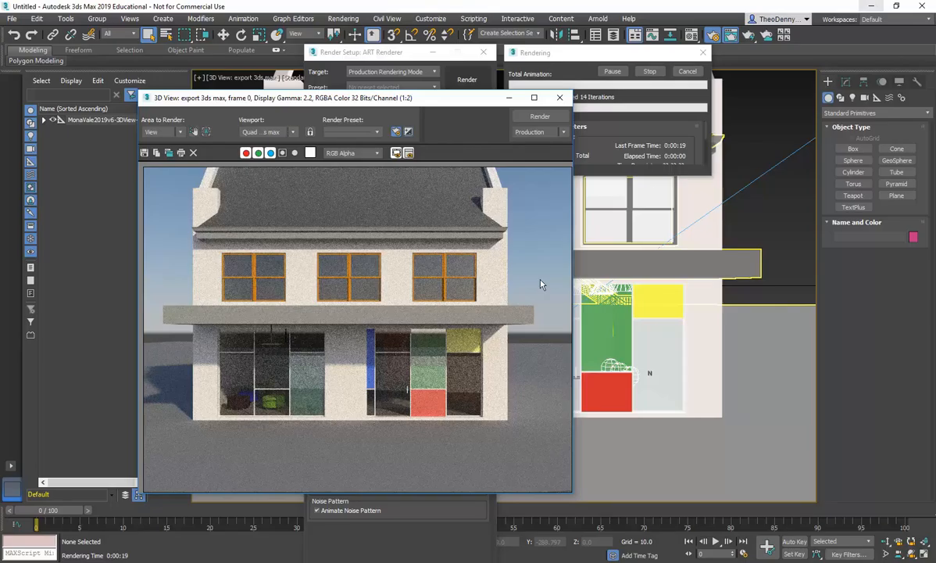
Step: Close Revit's Rendering dialog and switch the export 3ds max view to a coloured shaded visual style
{"action": "left_click", "coordinate": [546, 53]}
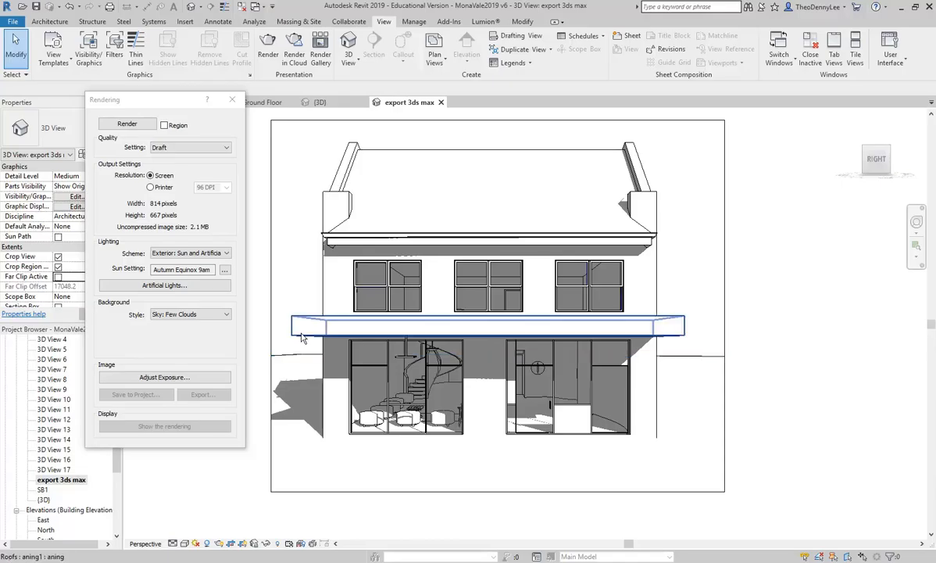
{"action": "left_click", "coordinate": [232, 100]}
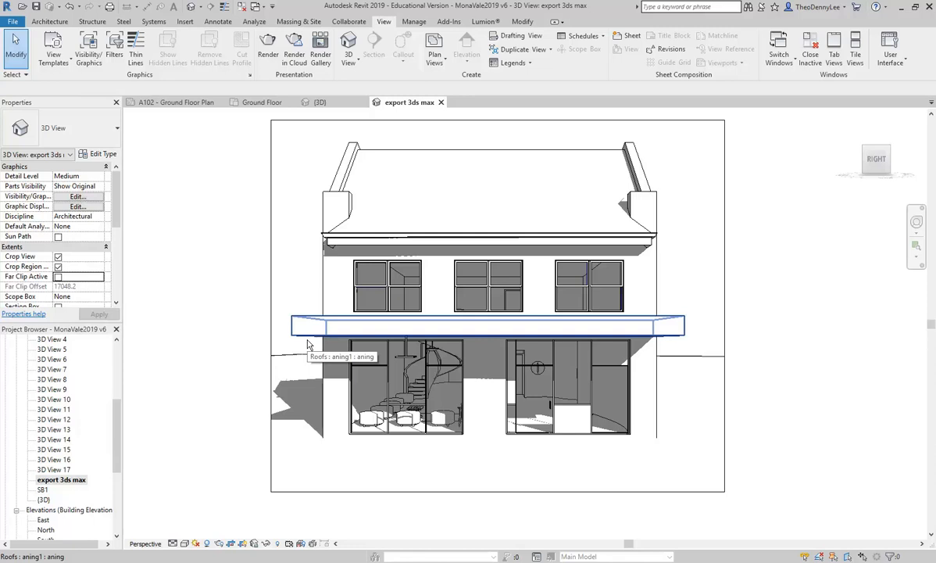
{"action": "left_click", "coordinate": [184, 544]}
{"action": "left_click", "coordinate": [204, 520]}
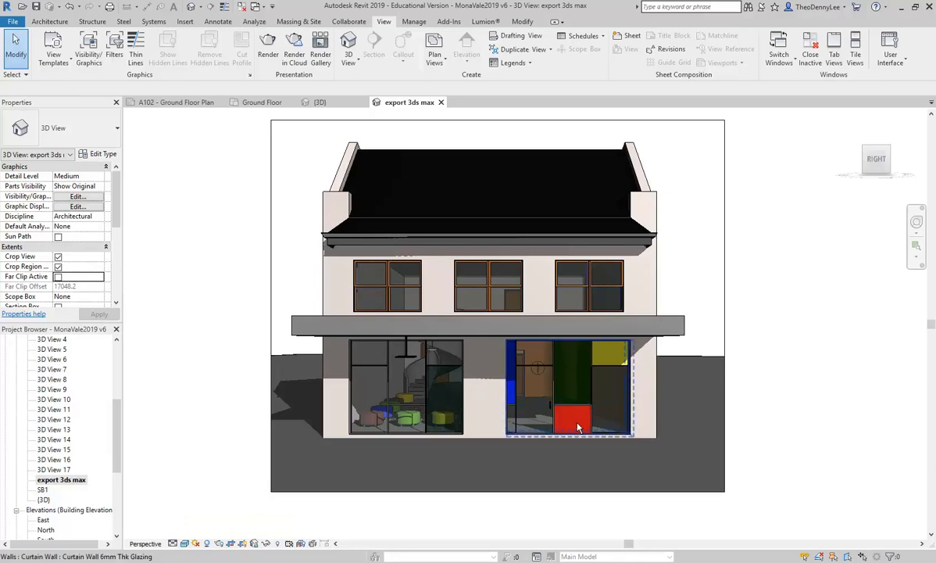
Step: Change the red, yellow and blue curtain panels in the shopfront window to the Glazed system panel type
{"action": "scroll", "coordinate": [578, 428], "scroll_direction": "up", "scroll_amount": 2}
{"action": "scroll", "coordinate": [577, 428], "scroll_direction": "up", "scroll_amount": 3}
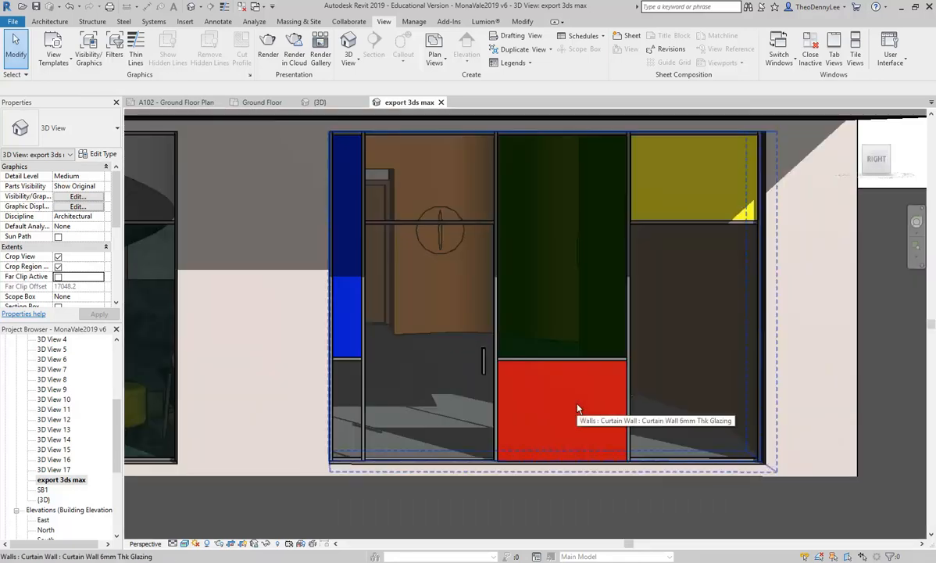
{"action": "left_click", "coordinate": [578, 410]}
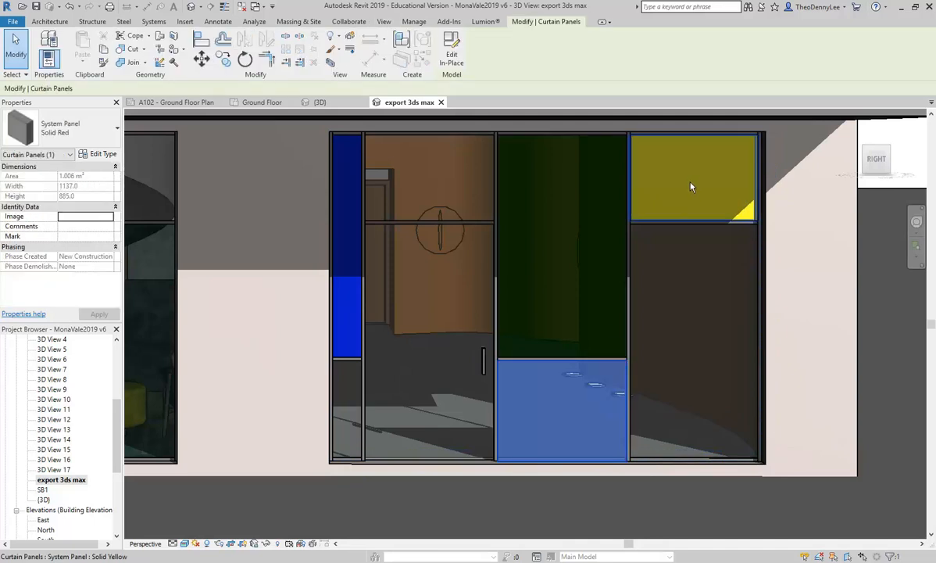
{"action": "left_click", "coordinate": [691, 185], "text": "ctrl"}
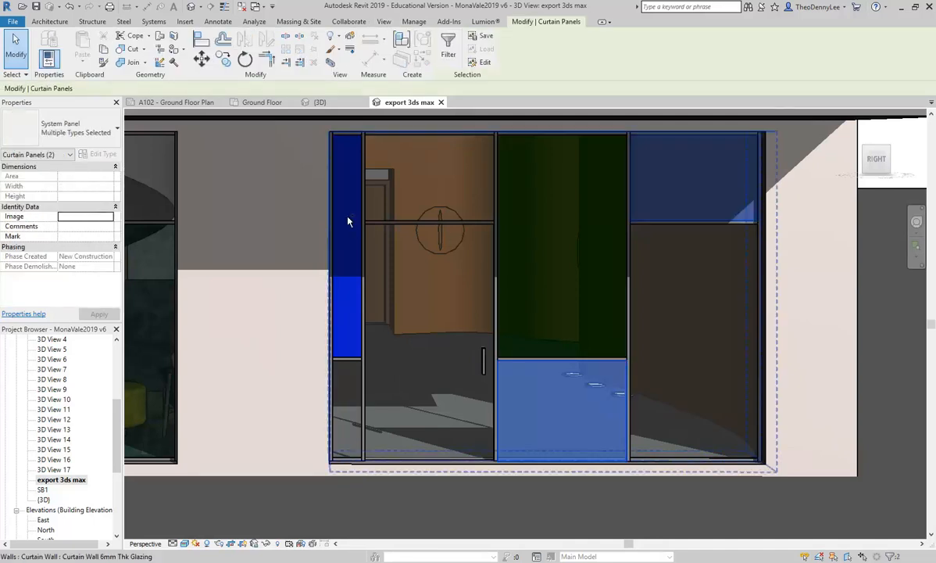
{"action": "key", "text": "Tab"}
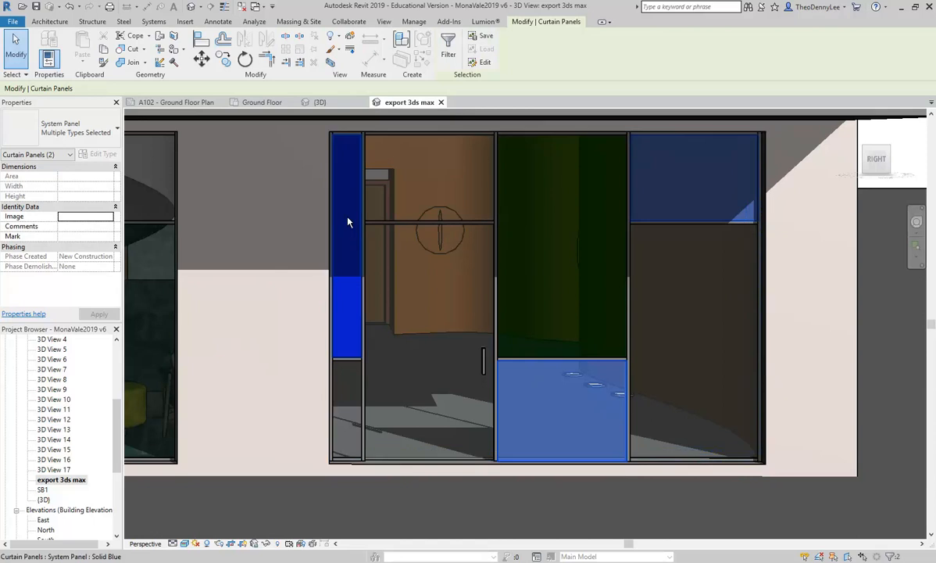
{"action": "left_click", "coordinate": [349, 222], "text": "ctrl"}
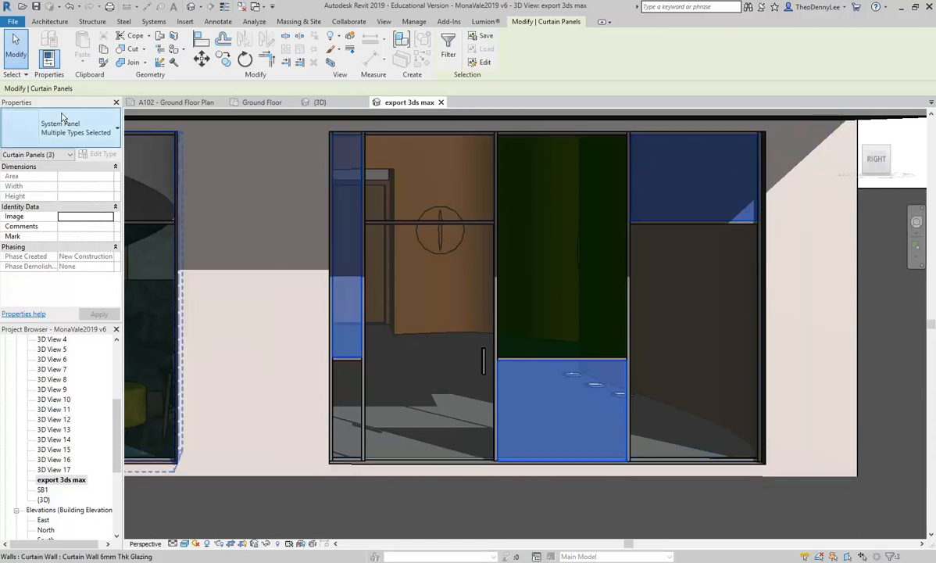
{"action": "left_click", "coordinate": [84, 131]}
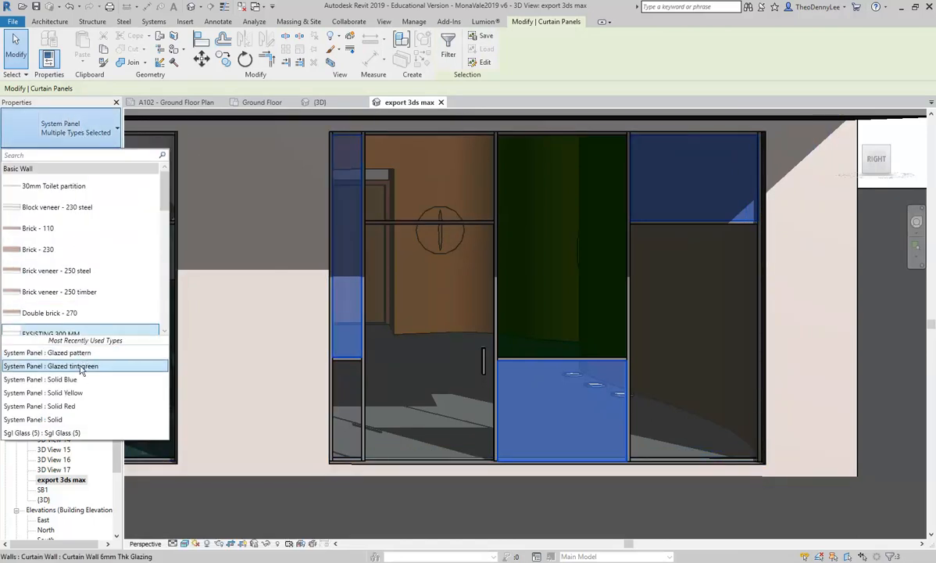
{"action": "scroll", "coordinate": [75, 278], "scroll_direction": "down", "scroll_amount": 10}
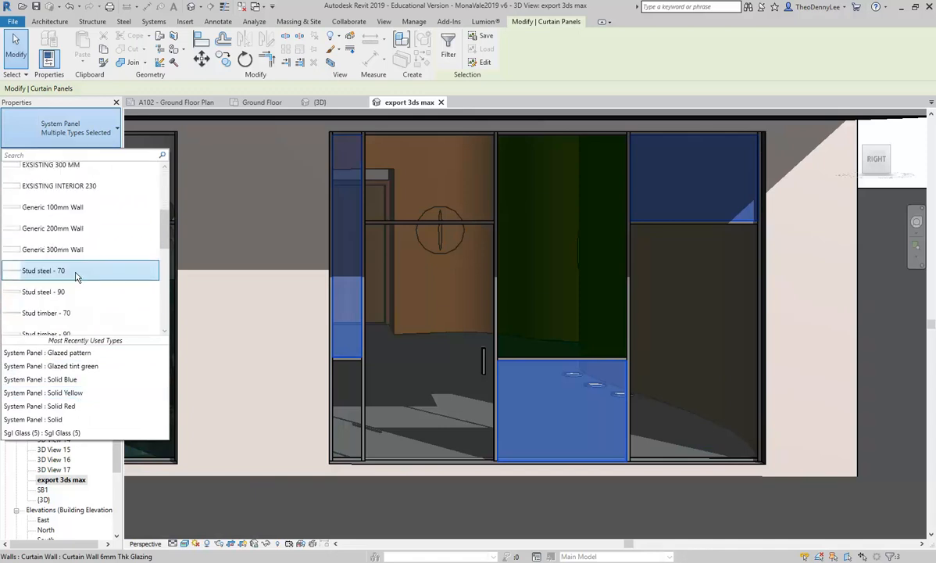
{"action": "scroll", "coordinate": [76, 275], "scroll_direction": "down", "scroll_amount": 3}
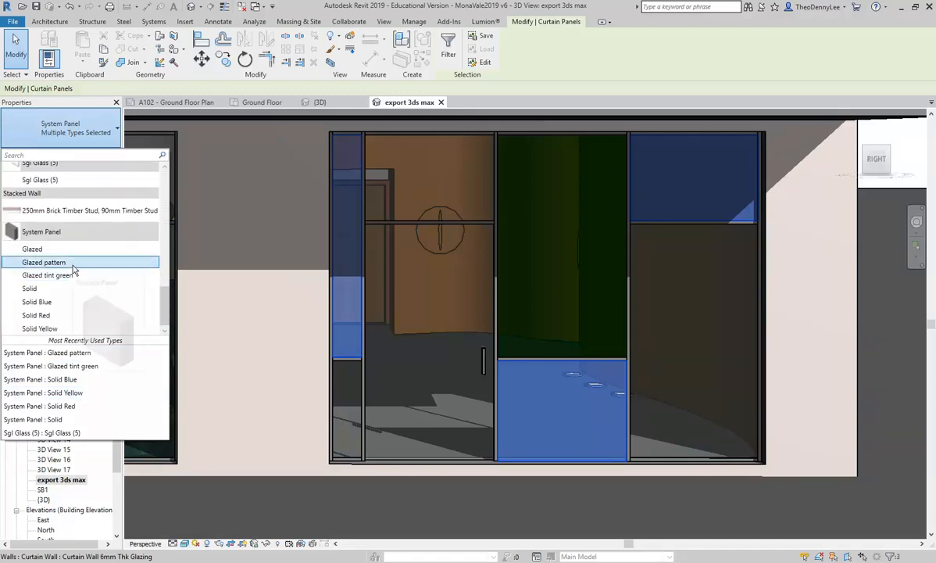
{"action": "left_click", "coordinate": [63, 248]}
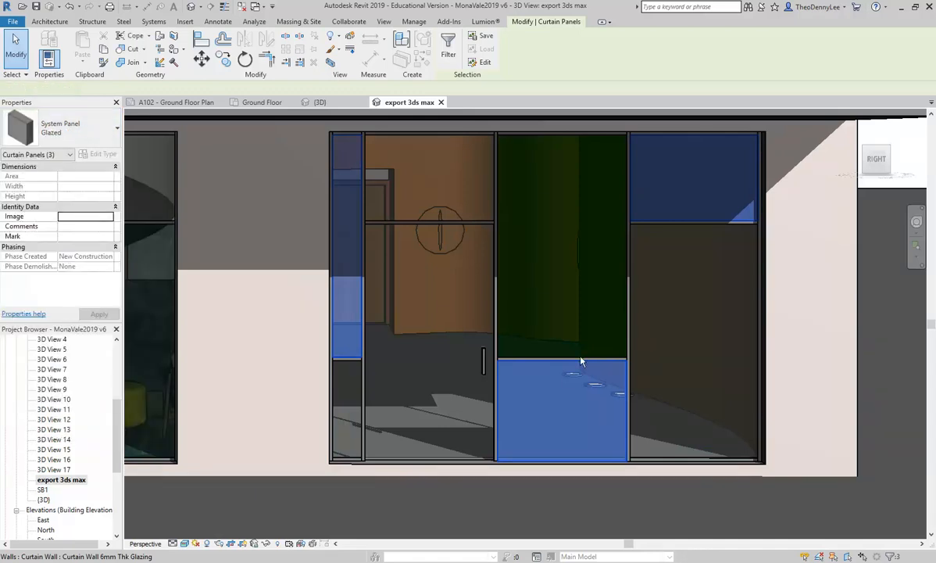
{"action": "key", "text": "Escape"}
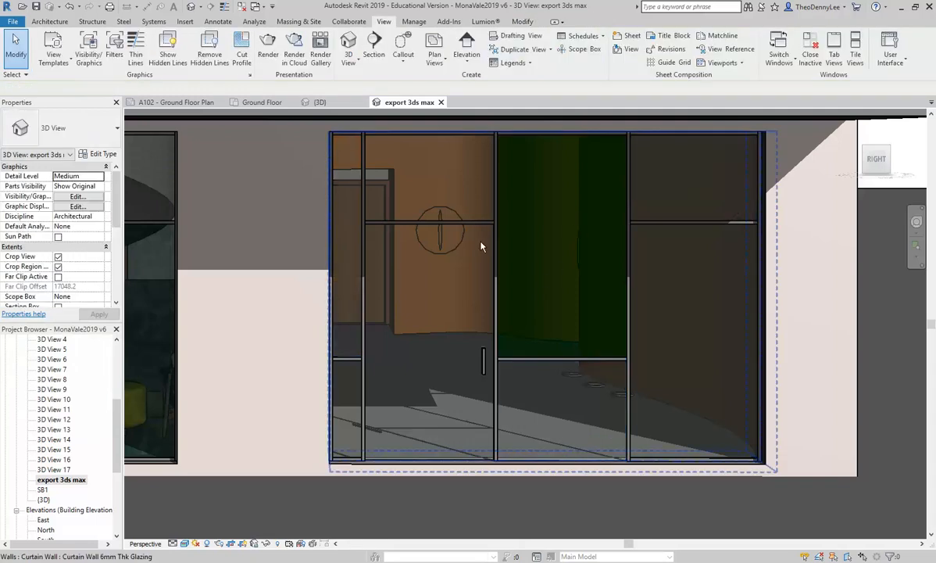
Step: Open the Ground Floor plan and load the CE Cabinet - 2 shelf Casework family from the Choo library's Furniture, Bookcases & Storage folder
{"action": "scroll", "coordinate": [462, 272], "scroll_direction": "down", "scroll_amount": 4}
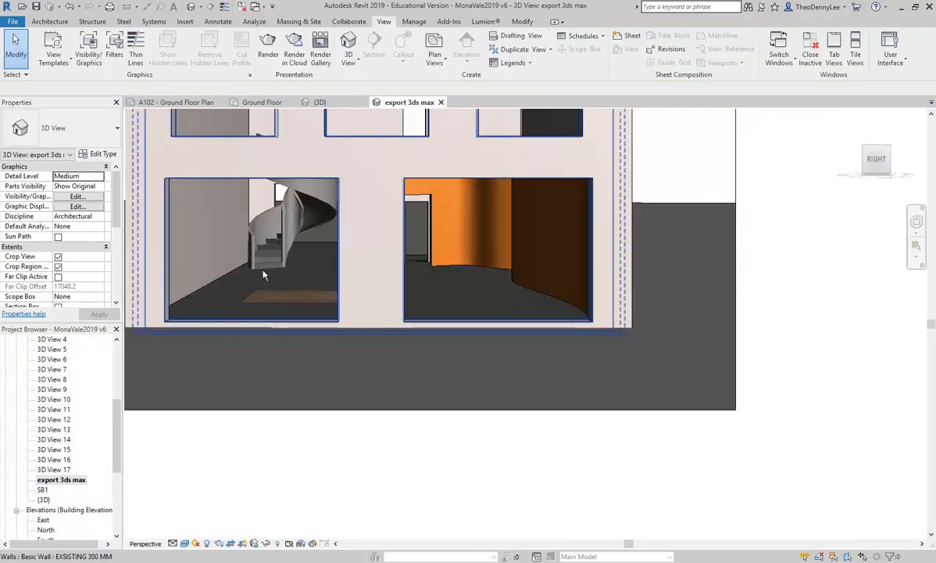
{"action": "left_click_drag", "start_coordinate": [116, 436], "coordinate": [113, 382]}
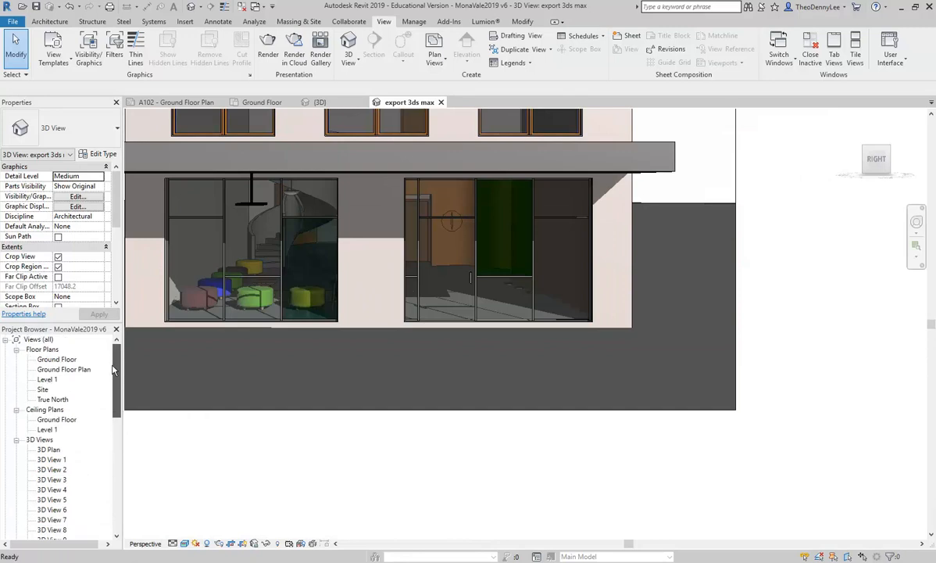
{"action": "double_click", "coordinate": [55, 359]}
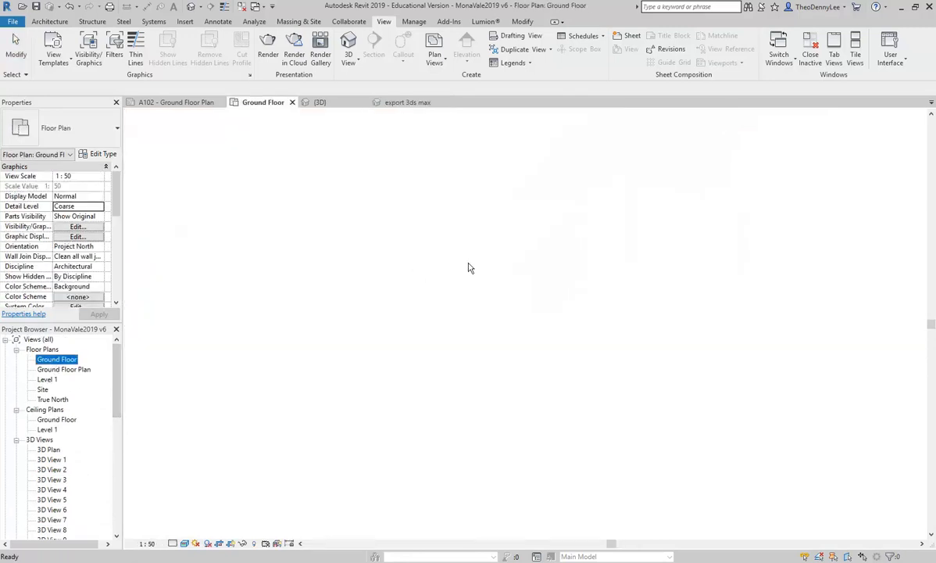
{"action": "scroll", "coordinate": [486, 352], "scroll_direction": "up", "scroll_amount": 3}
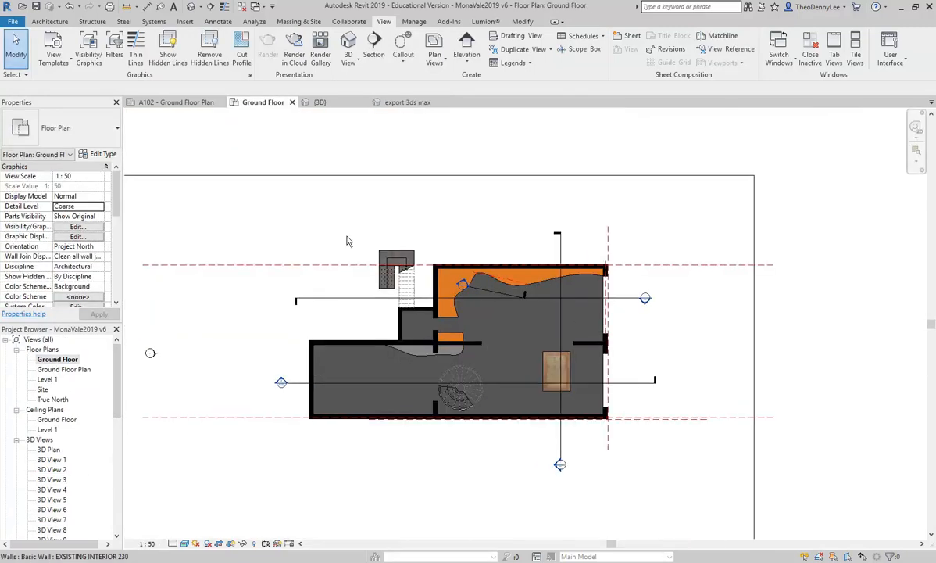
{"action": "left_click", "coordinate": [45, 22]}
{"action": "left_click", "coordinate": [131, 45]}
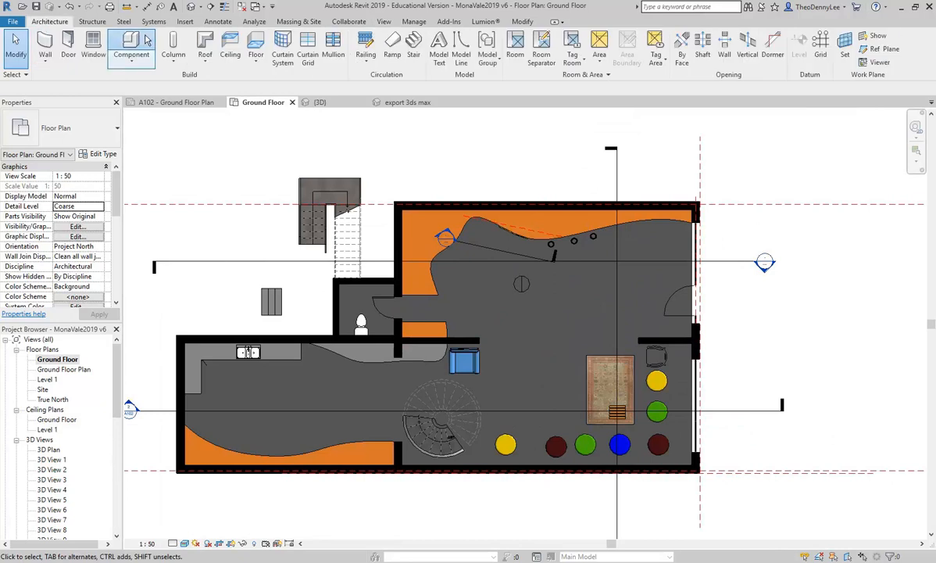
{"action": "left_click", "coordinate": [450, 49]}
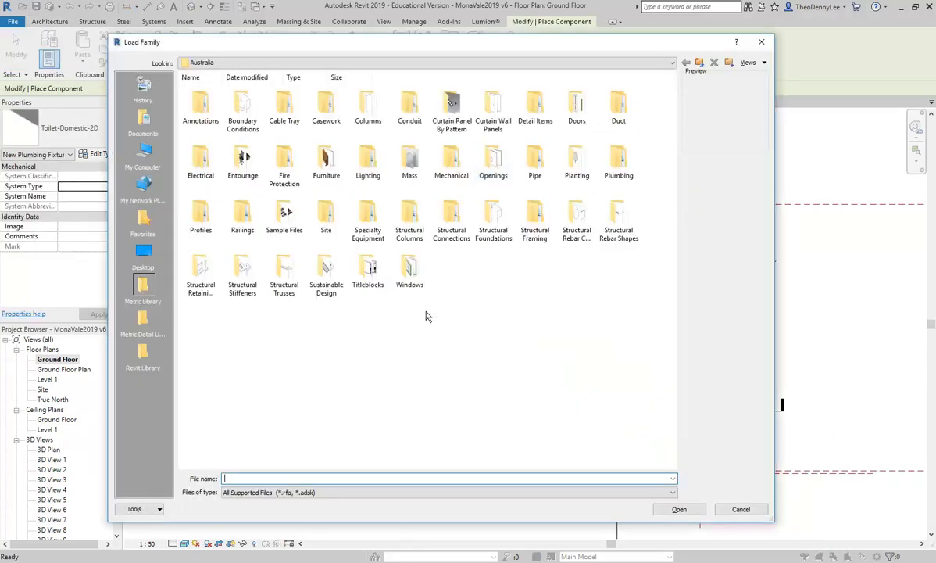
{"action": "left_click", "coordinate": [143, 353]}
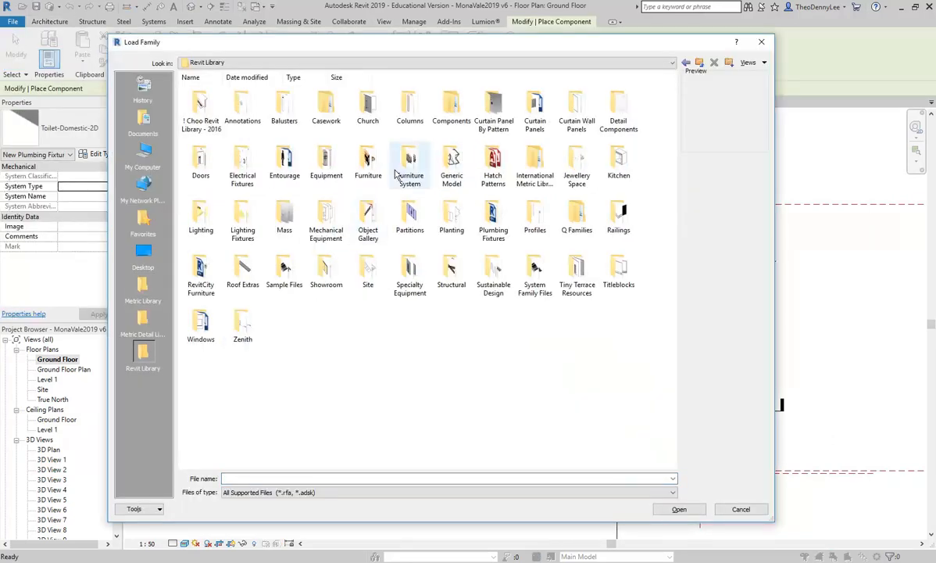
{"action": "double_click", "coordinate": [198, 110]}
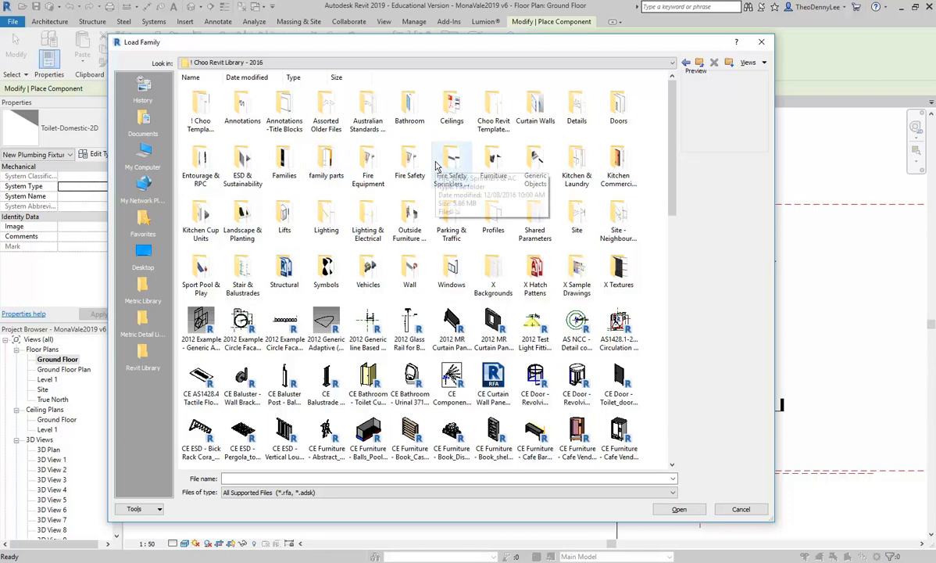
{"action": "double_click", "coordinate": [488, 160]}
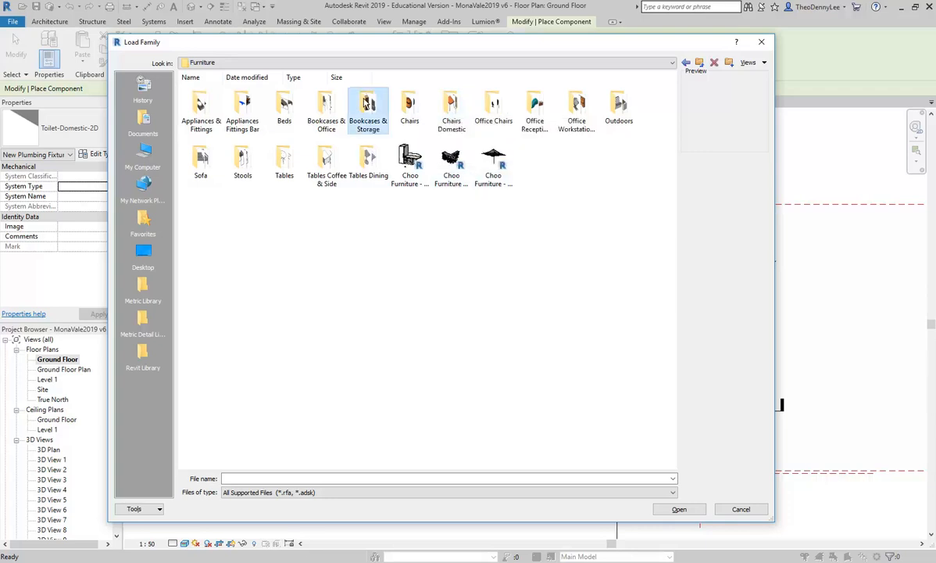
{"action": "double_click", "coordinate": [367, 104]}
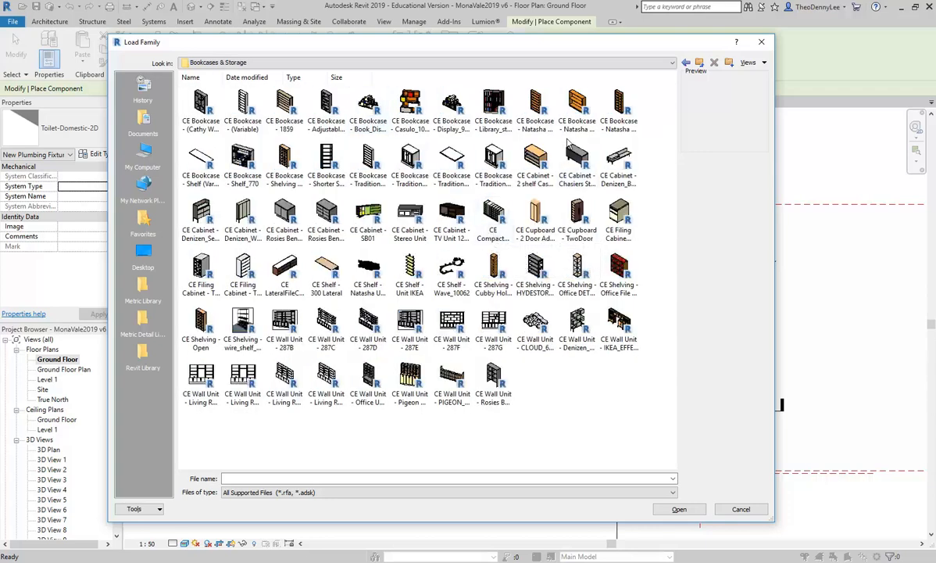
{"action": "left_click", "coordinate": [578, 163]}
{"action": "left_click", "coordinate": [532, 164]}
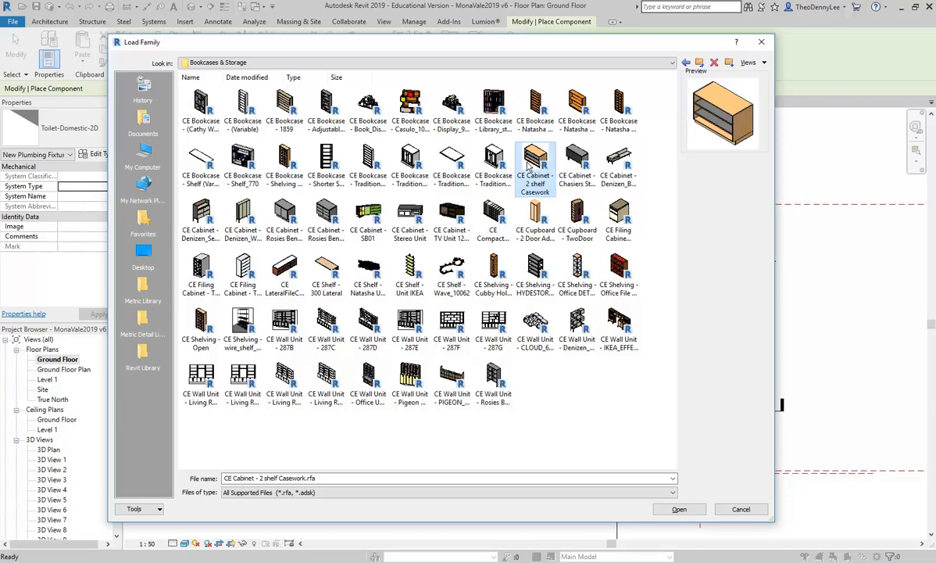
{"action": "double_click", "coordinate": [529, 166]}
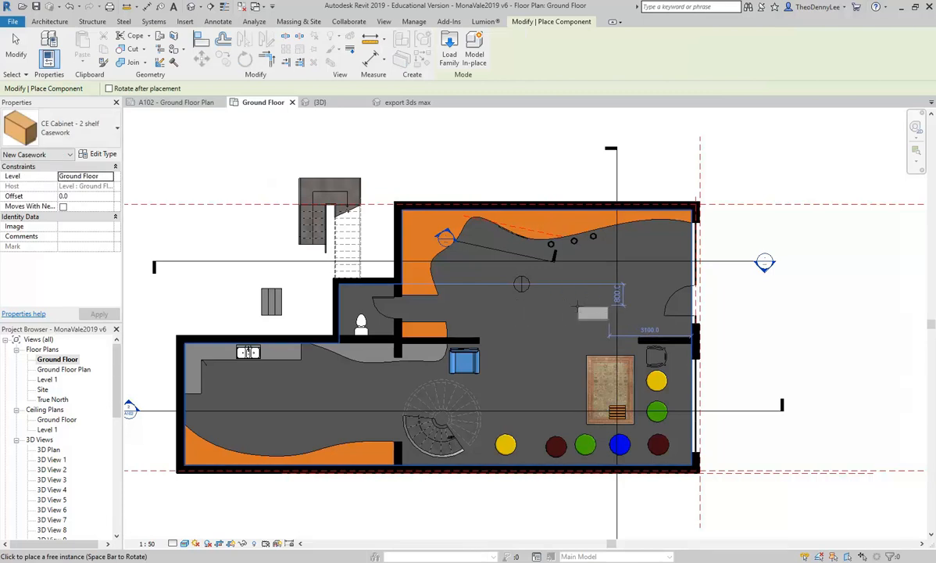
Step: Place three 2-shelf cabinets end to end in the open floor area near the centre of the ground floor
{"action": "scroll", "coordinate": [577, 305], "scroll_direction": "up", "scroll_amount": 2}
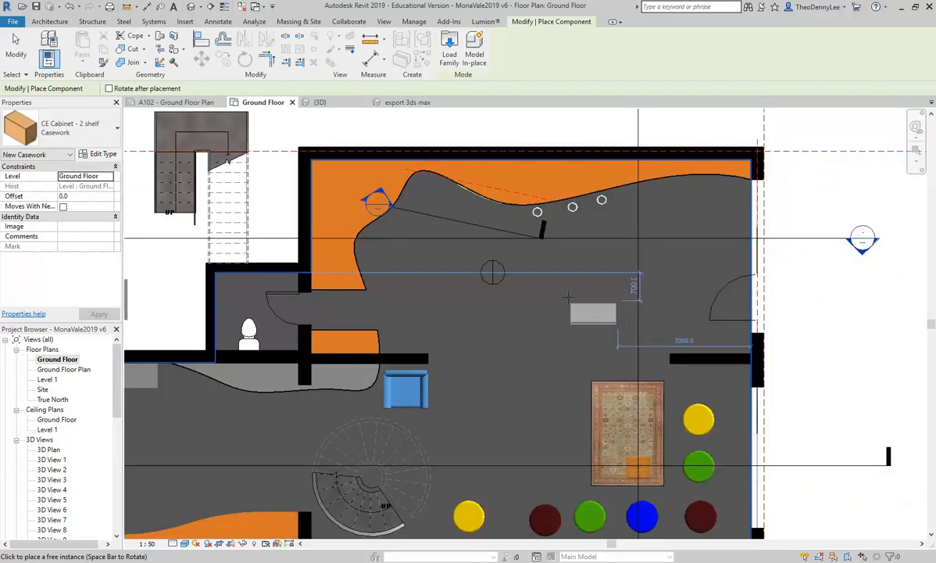
{"action": "left_click", "coordinate": [570, 296]}
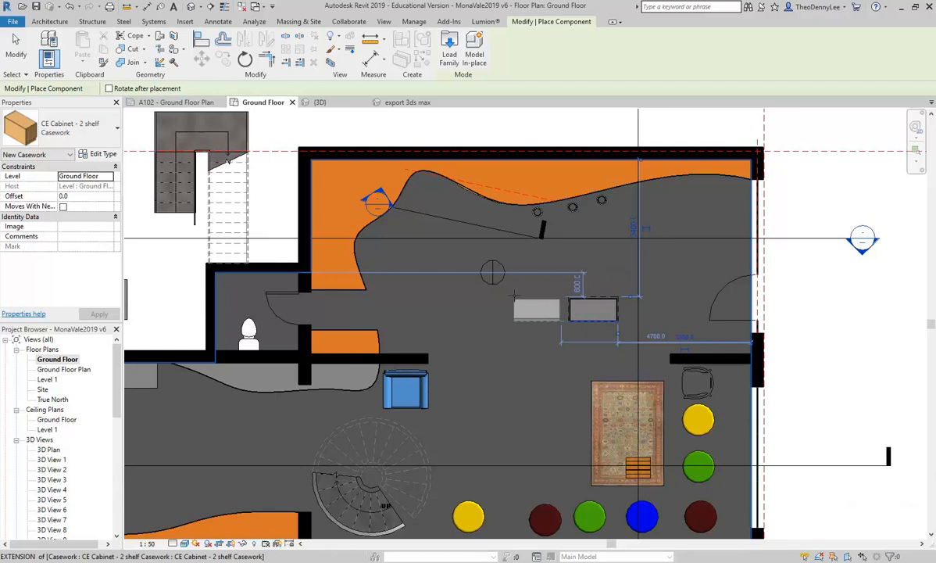
{"action": "left_click", "coordinate": [493, 295]}
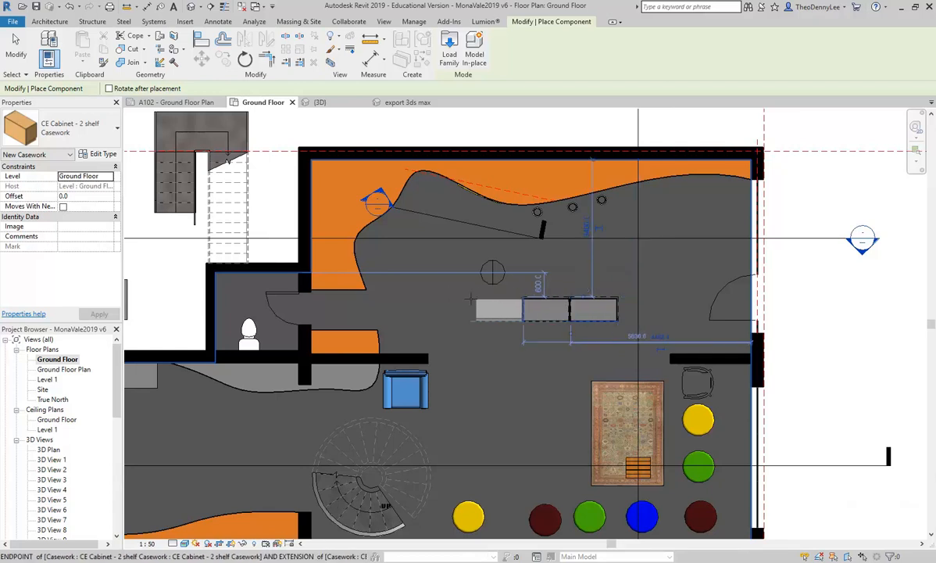
{"action": "left_click", "coordinate": [532, 299]}
{"action": "scroll", "coordinate": [531, 301], "scroll_direction": "up", "scroll_amount": 2}
{"action": "scroll", "coordinate": [491, 304], "scroll_direction": "up", "scroll_amount": 1}
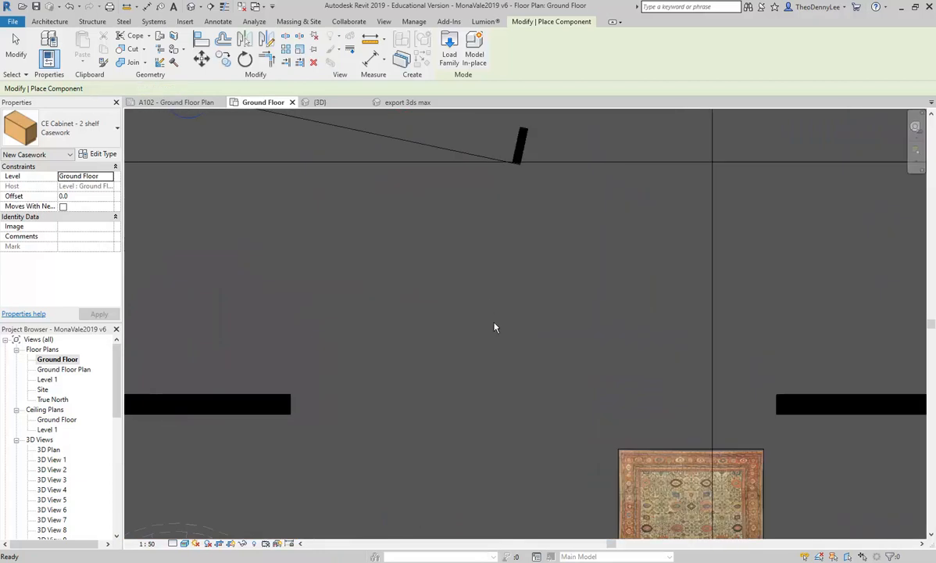
{"action": "key", "text": "Escape"}
{"action": "key", "text": "Escape"}
Step: Inspect the placed cabinets in the plan and in 3D Views 2, 3 and 4
{"action": "left_click", "coordinate": [523, 335]}
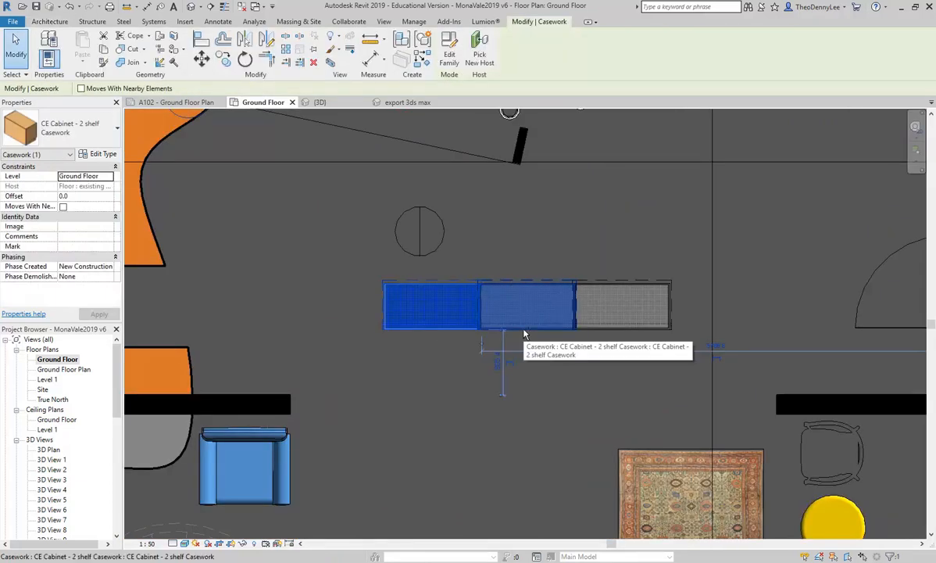
{"action": "left_click", "coordinate": [594, 305], "text": "ctrl"}
{"action": "left_click", "coordinate": [495, 307], "text": "ctrl"}
{"action": "scroll", "coordinate": [493, 311], "scroll_direction": "up", "scroll_amount": 3}
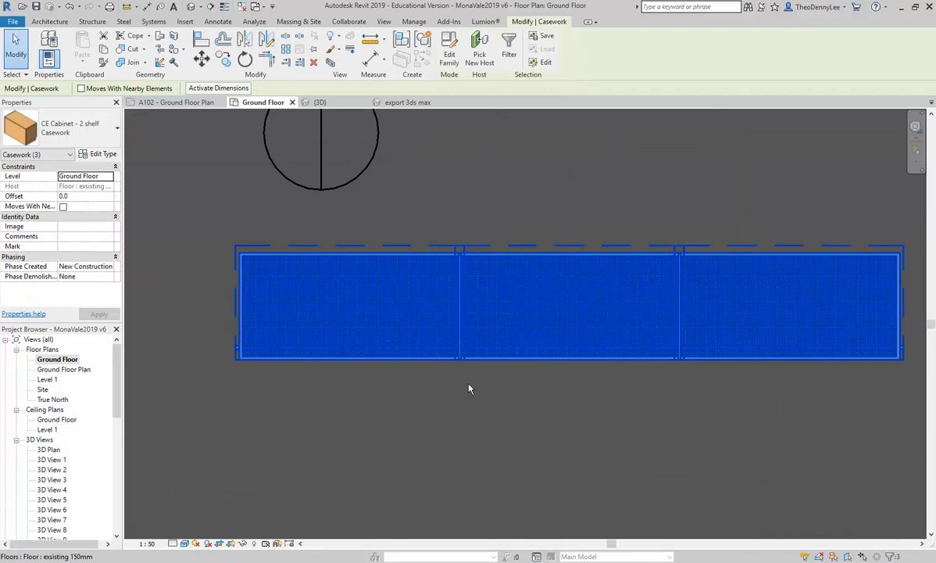
{"action": "key", "text": "Escape"}
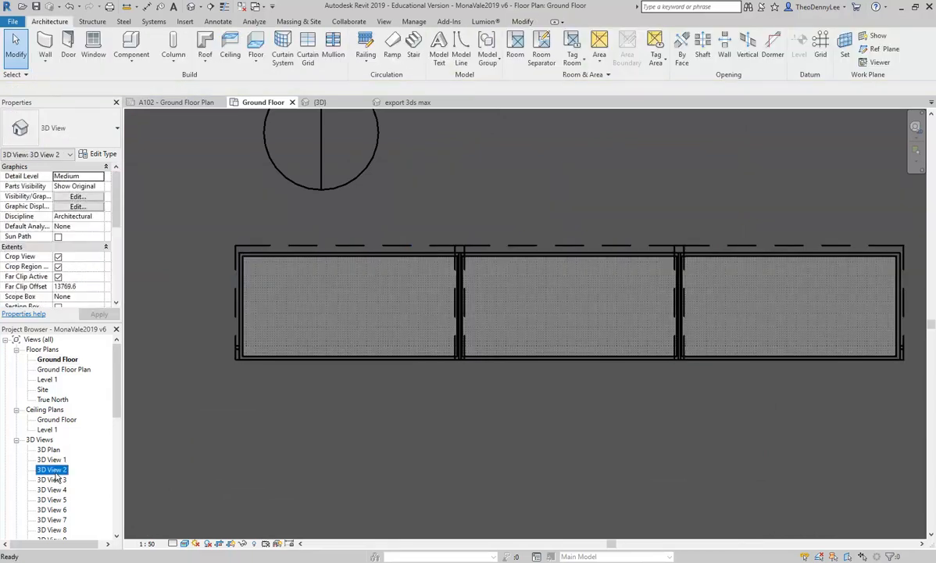
{"action": "double_click", "coordinate": [53, 470]}
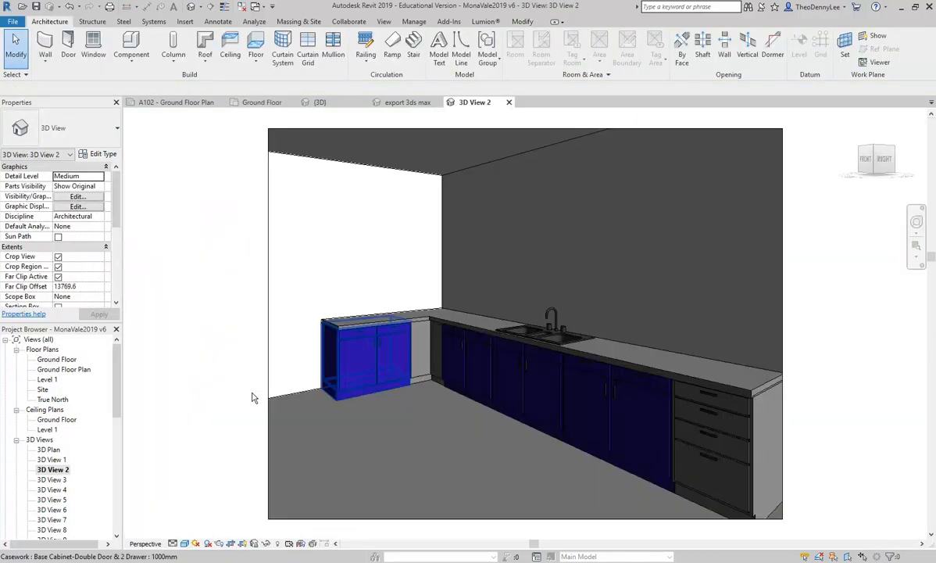
{"action": "double_click", "coordinate": [52, 479]}
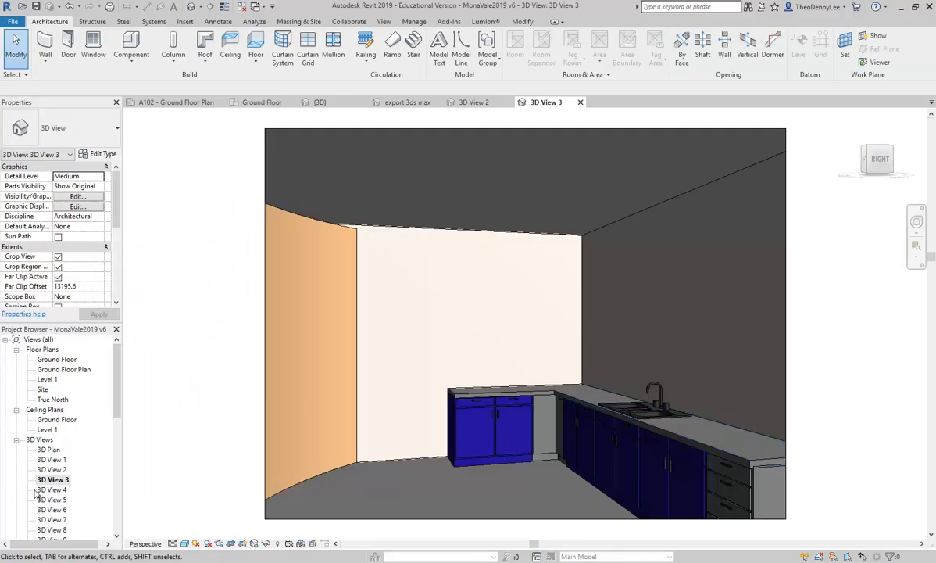
{"action": "double_click", "coordinate": [51, 489]}
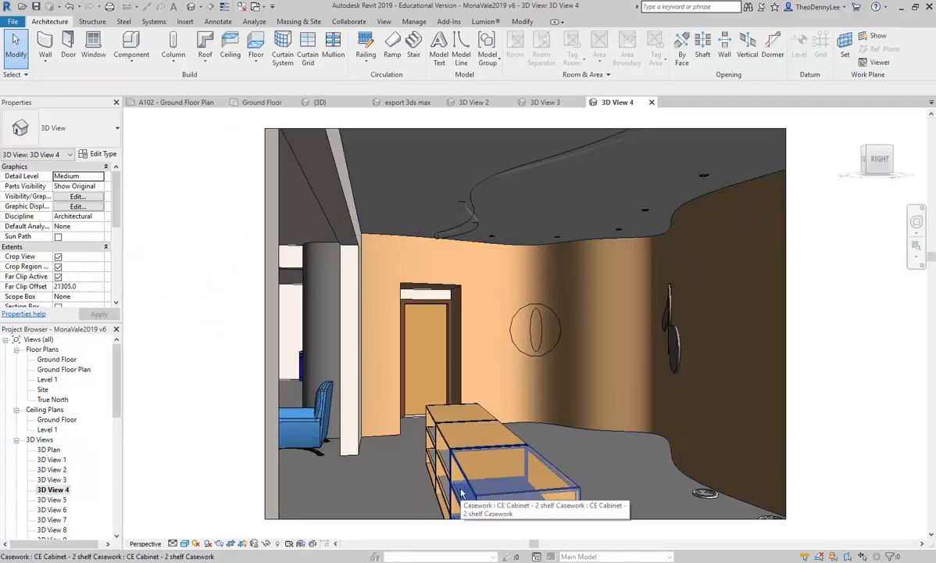
Step: Mirror a copy of the three 2-shelf cabinets about their back edge in the Ground Floor plan to form a second row
{"action": "left_click", "coordinate": [461, 493]}
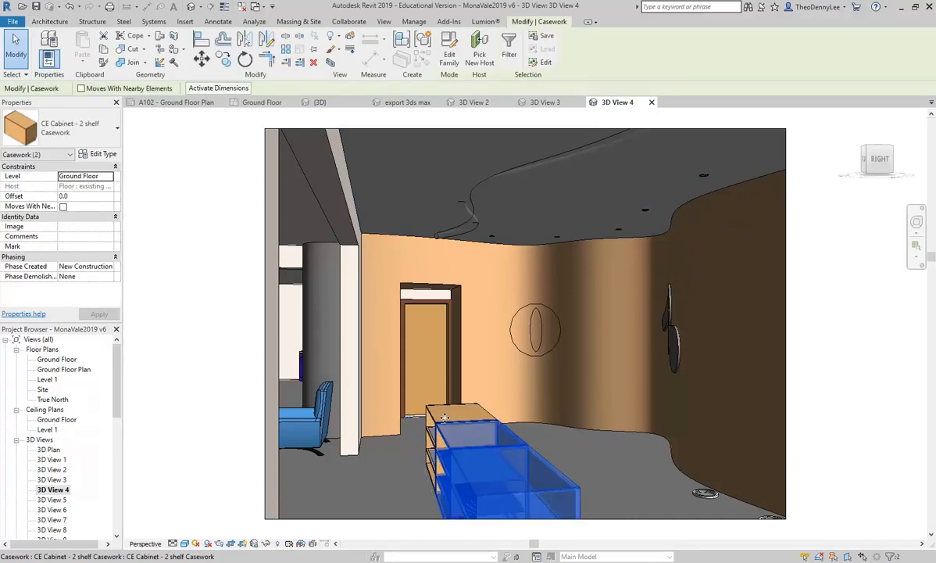
{"action": "left_click", "coordinate": [443, 419], "text": "ctrl"}
{"action": "left_click", "coordinate": [444, 420], "text": "ctrl"}
{"action": "double_click", "coordinate": [56, 360]}
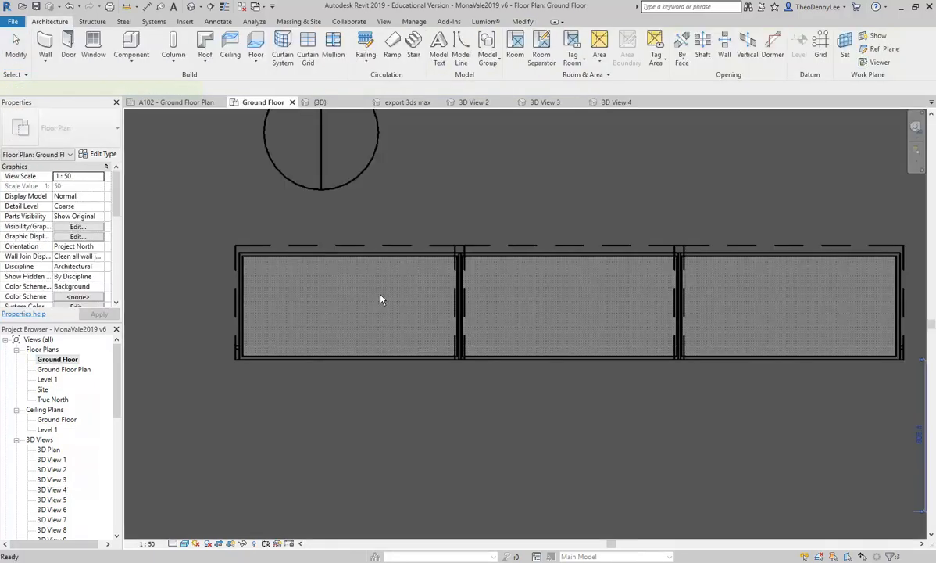
{"action": "key", "text": "ctrl+Left"}
{"action": "left_click", "coordinate": [245, 40]}
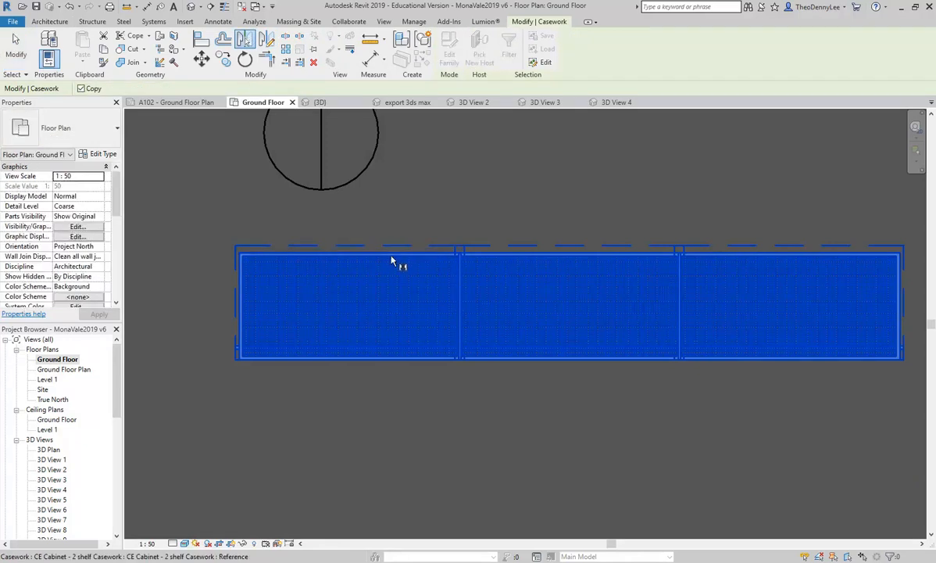
{"action": "left_click", "coordinate": [315, 258]}
Step: Inspect the mirrored cabinets in 3D View 4 before returning to the Ground Floor plan
{"action": "left_click", "coordinate": [617, 103]}
{"action": "key", "text": "Escape"}
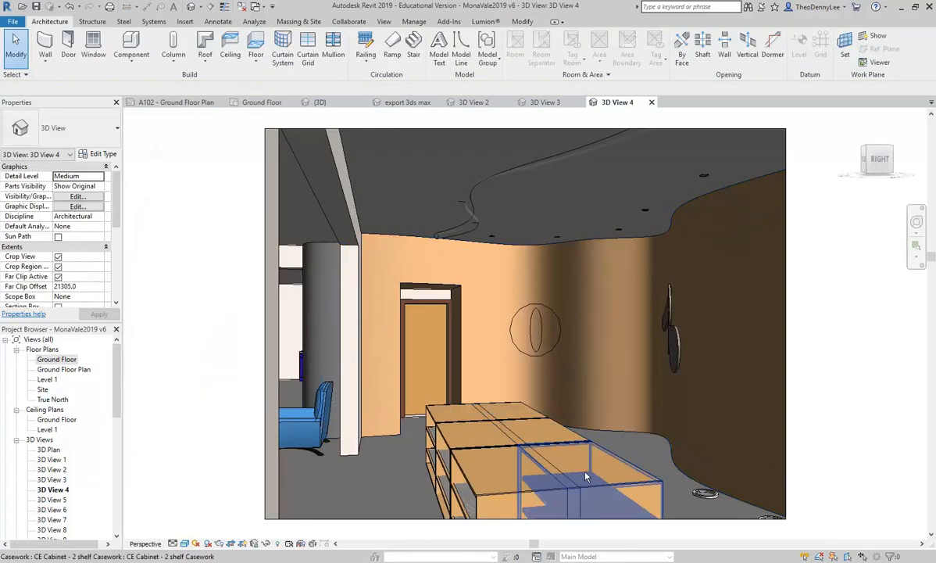
{"action": "left_click", "coordinate": [548, 432]}
{"action": "left_click", "coordinate": [508, 412], "text": "ctrl"}
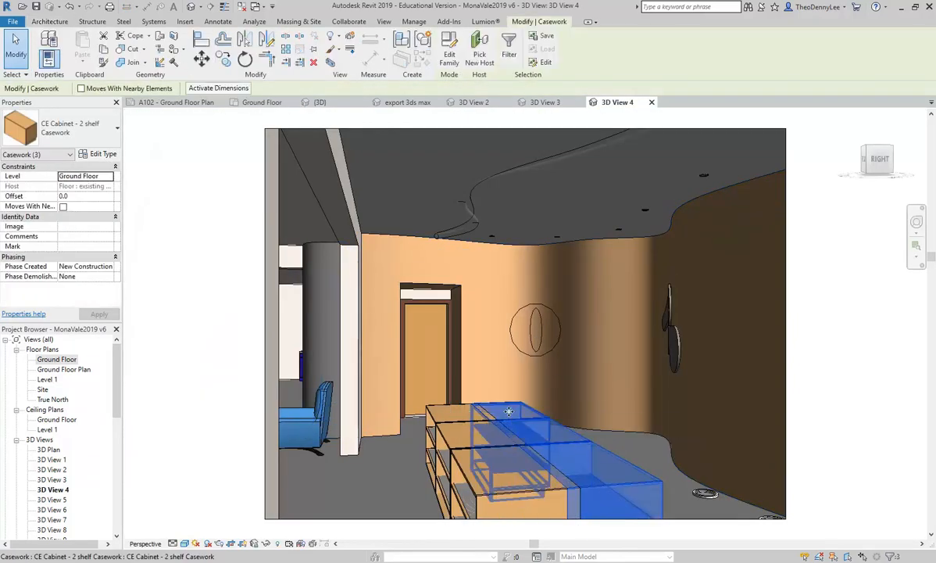
{"action": "left_click", "coordinate": [504, 449], "text": "ctrl"}
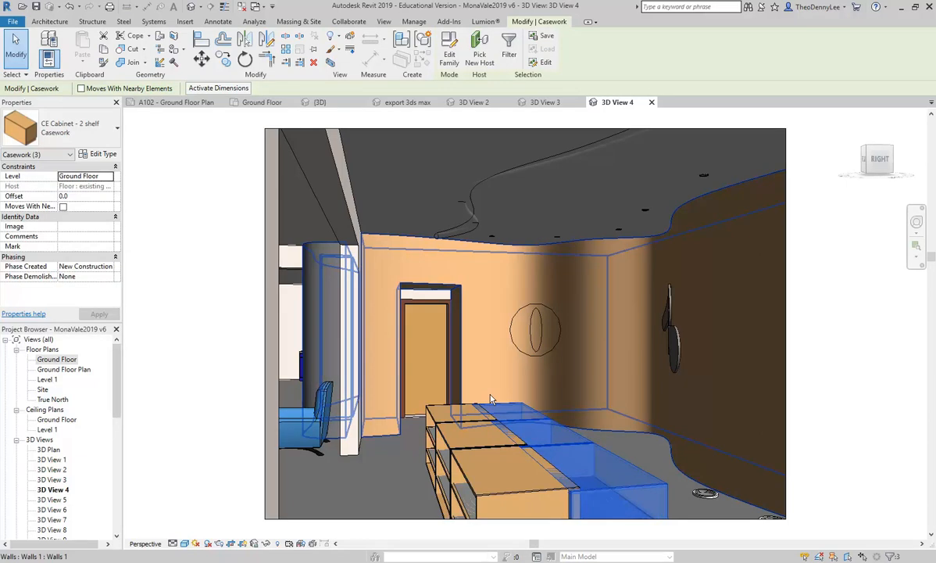
{"action": "double_click", "coordinate": [57, 359]}
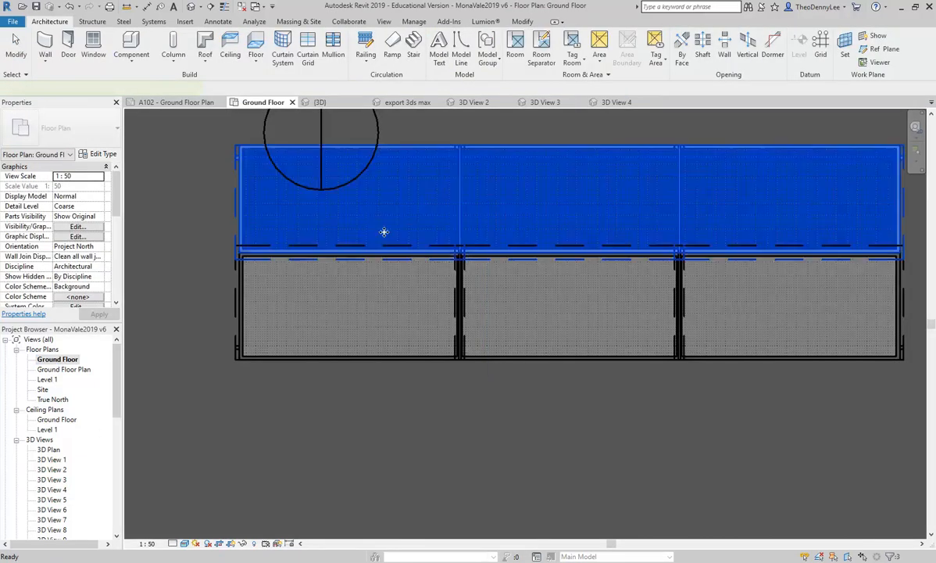
Step: Nudge the mirrored row of cabinets slightly away from the original row
{"action": "key", "text": "Up"}
{"action": "key", "text": "Up"}
{"action": "key", "text": "Up"}
{"action": "key", "text": "Up"}
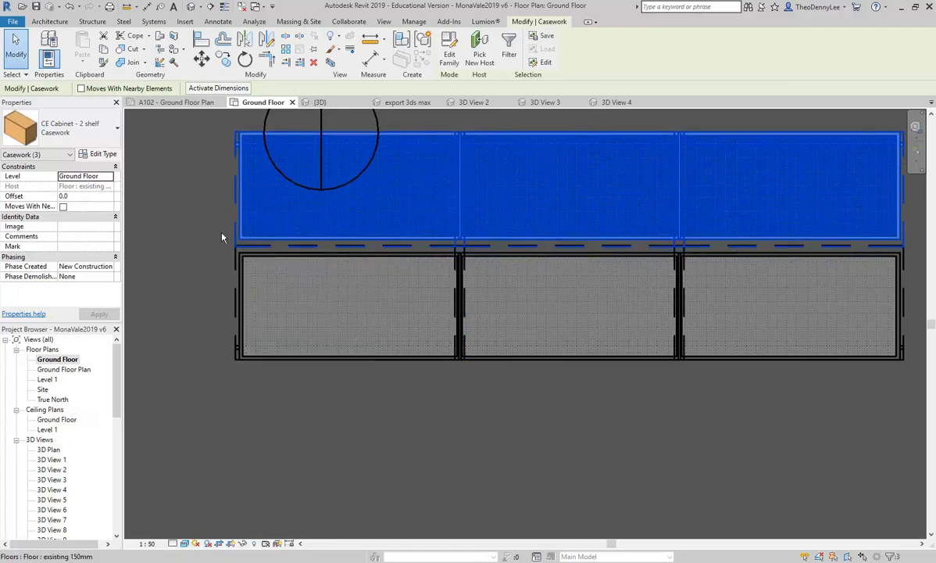
{"action": "scroll", "coordinate": [224, 235], "scroll_direction": "up", "scroll_amount": 4}
{"action": "key", "text": "m"}
{"action": "key", "text": "v"}
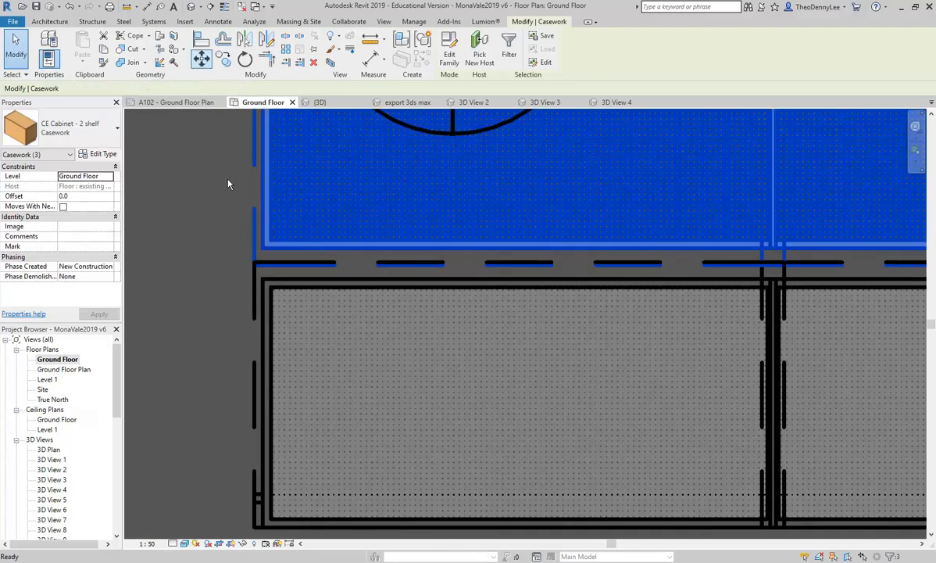
{"action": "left_click", "coordinate": [252, 262]}
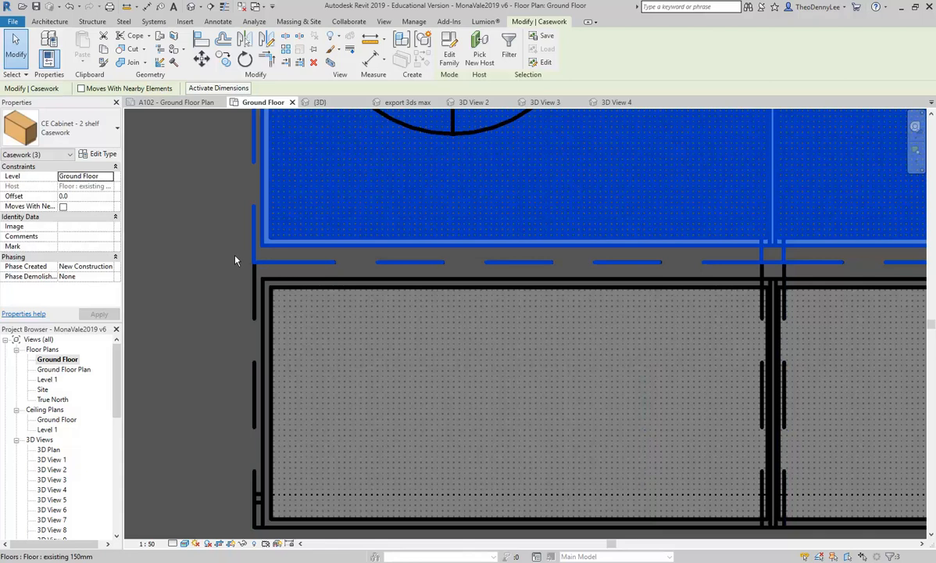
Step: Close the 3D View 4, 3D View 3 and 3D View 2 tabs and open the export 3ds max view
{"action": "left_click", "coordinate": [632, 105]}
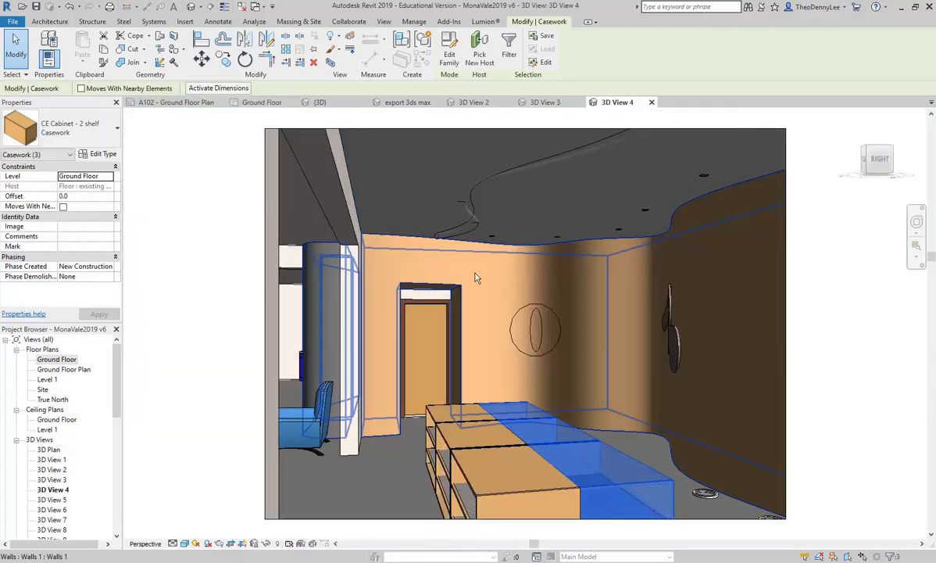
{"action": "key", "text": "Escape"}
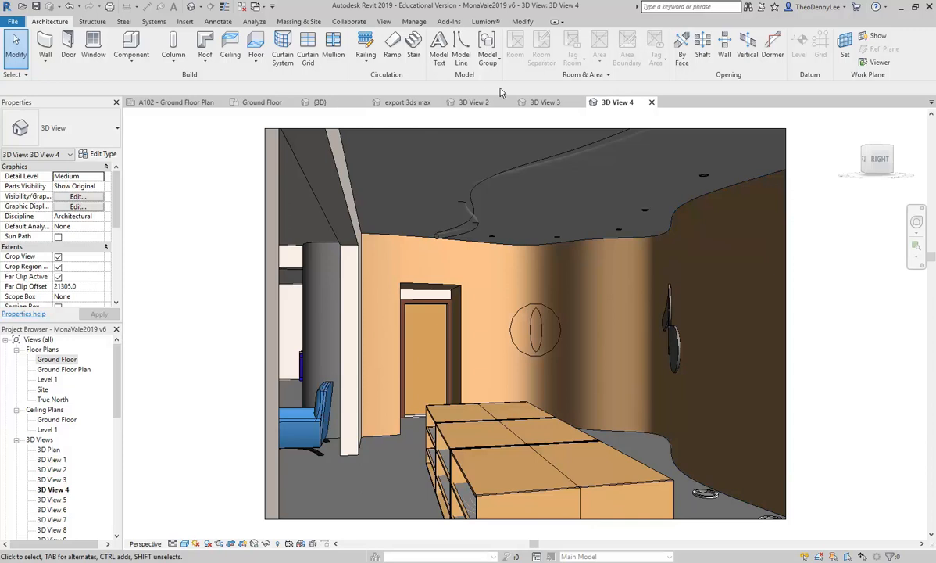
{"action": "left_click", "coordinate": [652, 103]}
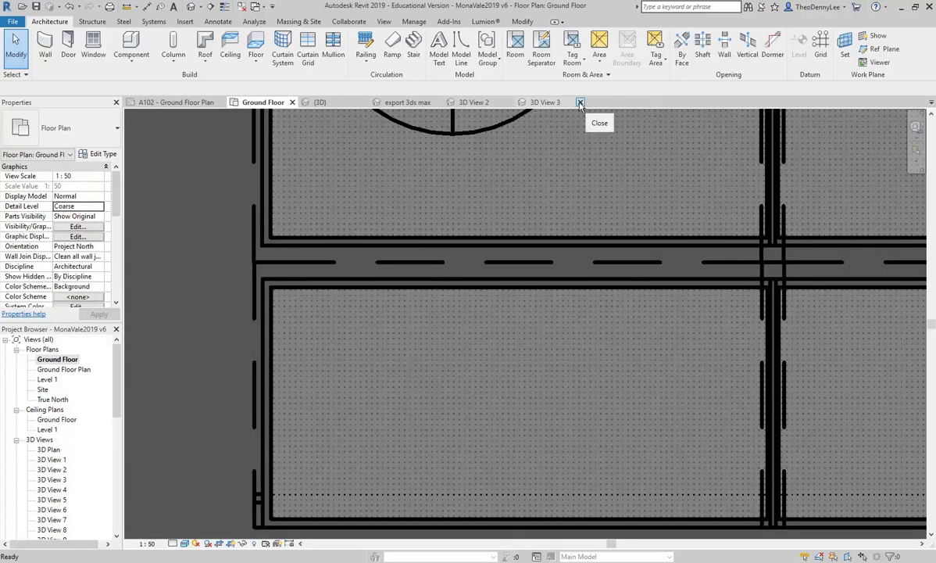
{"action": "left_click", "coordinate": [580, 103]}
{"action": "left_click", "coordinate": [509, 103]}
{"action": "left_click", "coordinate": [406, 103]}
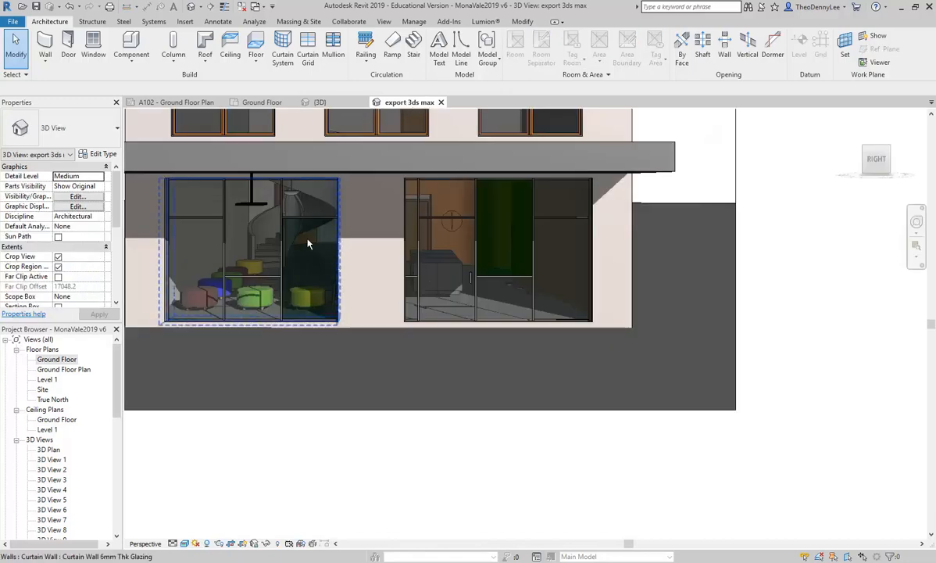
Step: Zoom the export 3ds max camera view to fit and save the project
{"action": "scroll", "coordinate": [314, 247], "scroll_direction": "up", "scroll_amount": 3}
{"action": "scroll", "coordinate": [315, 247], "scroll_direction": "down", "scroll_amount": 4}
{"action": "scroll", "coordinate": [319, 249], "scroll_direction": "down", "scroll_amount": 1}
{"action": "middle_click_drag", "start_coordinate": [348, 265], "coordinate": [418, 317]}
{"action": "scroll", "coordinate": [419, 316], "scroll_direction": "up", "scroll_amount": 1}
{"action": "middle_click_drag", "start_coordinate": [207, 259], "coordinate": [294, 329]}
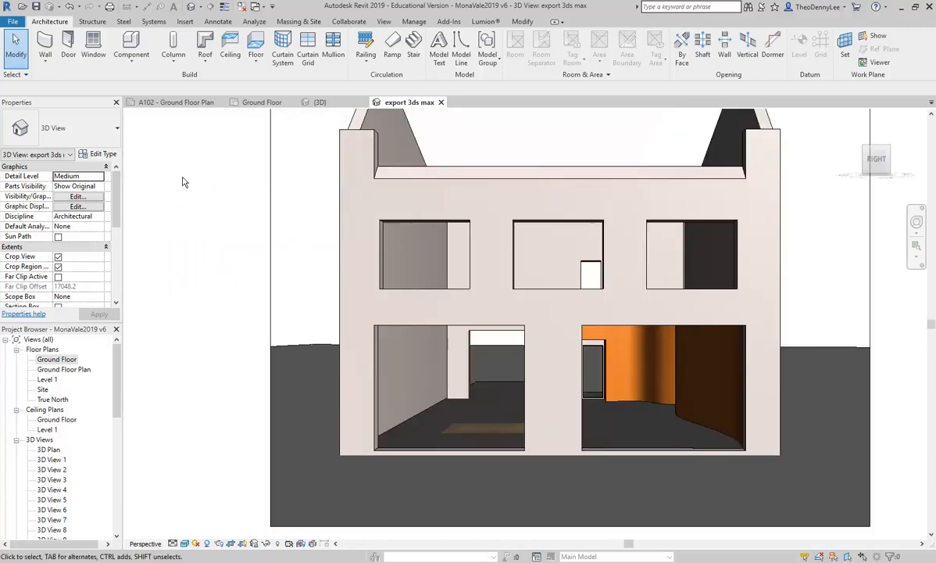
{"action": "right_click", "coordinate": [183, 181]}
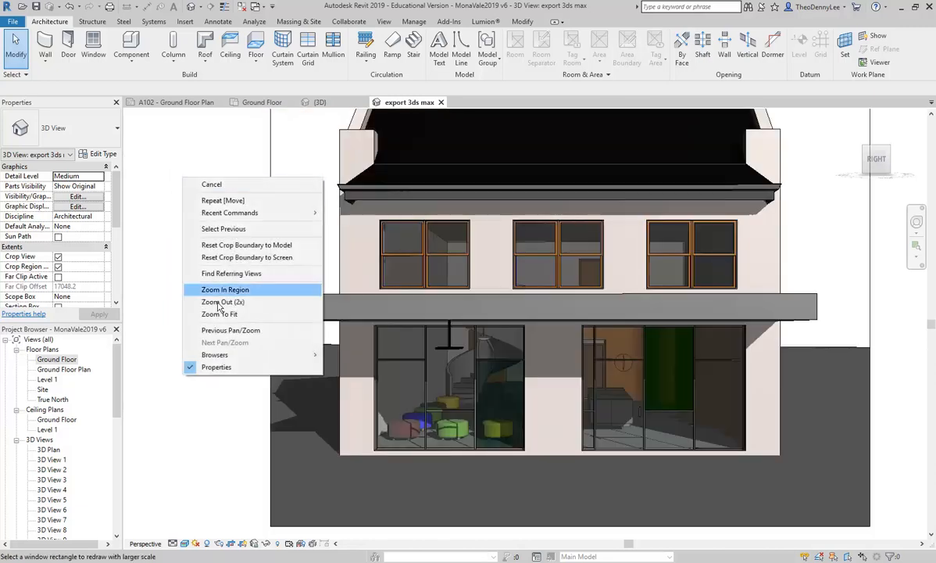
{"action": "left_click", "coordinate": [229, 316]}
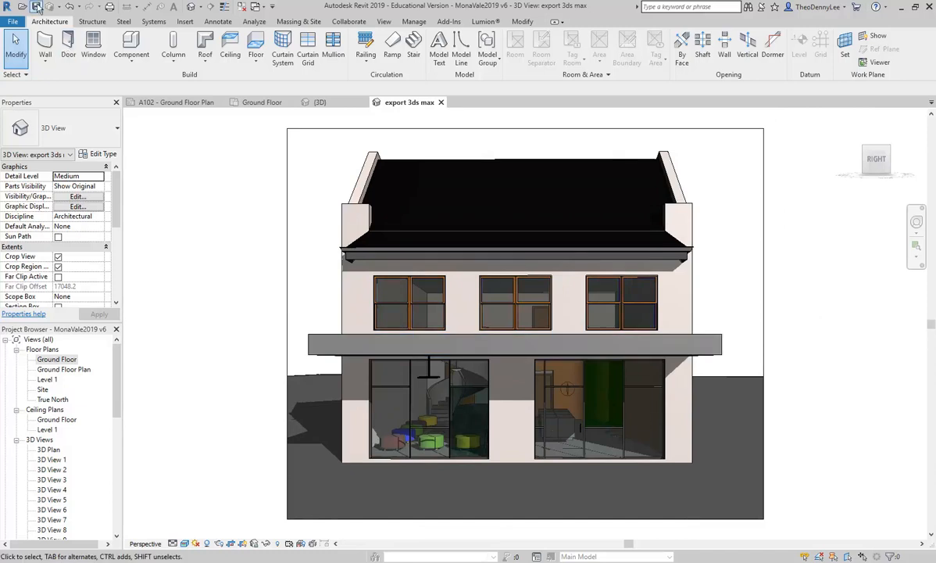
{"action": "left_click", "coordinate": [37, 7]}
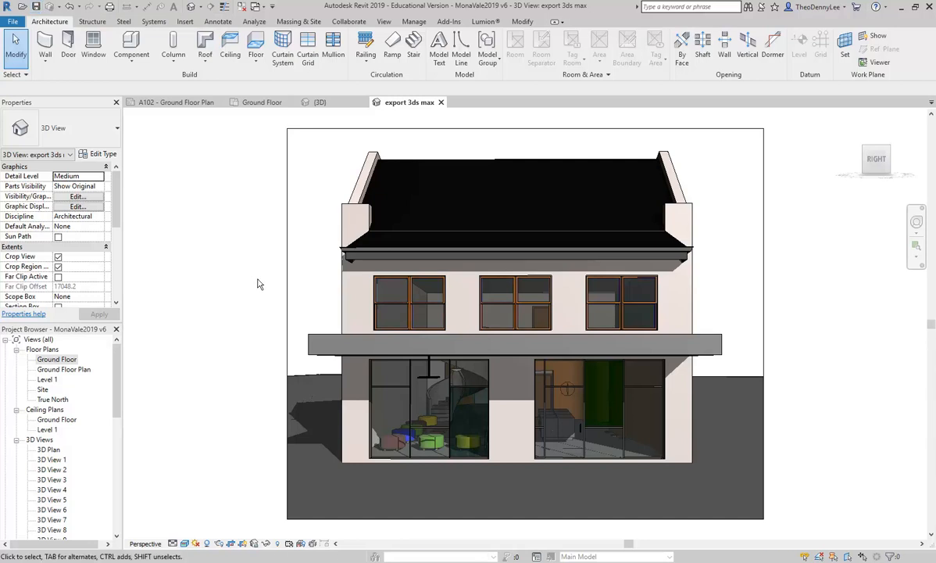
Step: Export the view to 3ds Max FBX as MonaVale2019v6-3DView-export3dsmax, replacing the existing file
{"action": "left_click", "coordinate": [14, 24]}
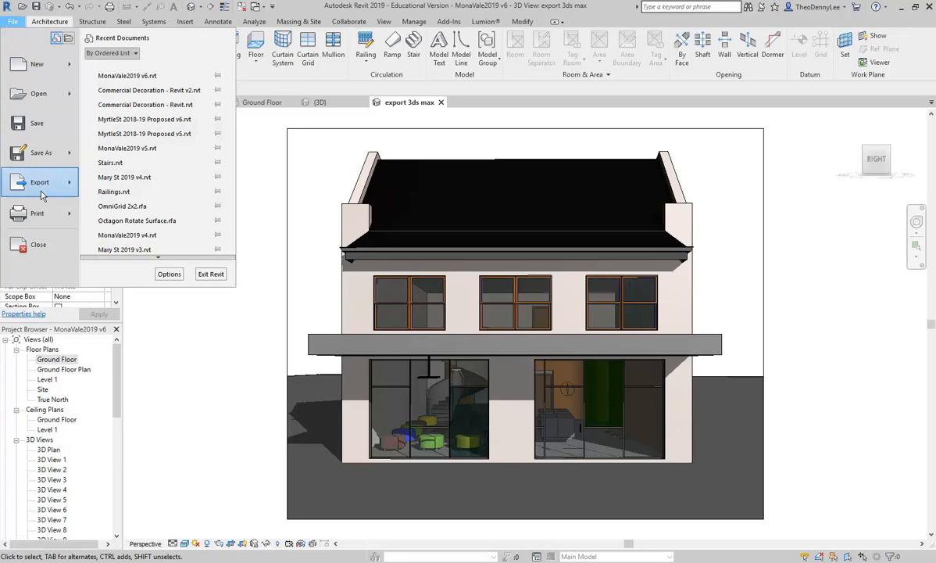
{"action": "mouse_move", "coordinate": [41, 185]}
{"action": "left_click", "coordinate": [119, 128]}
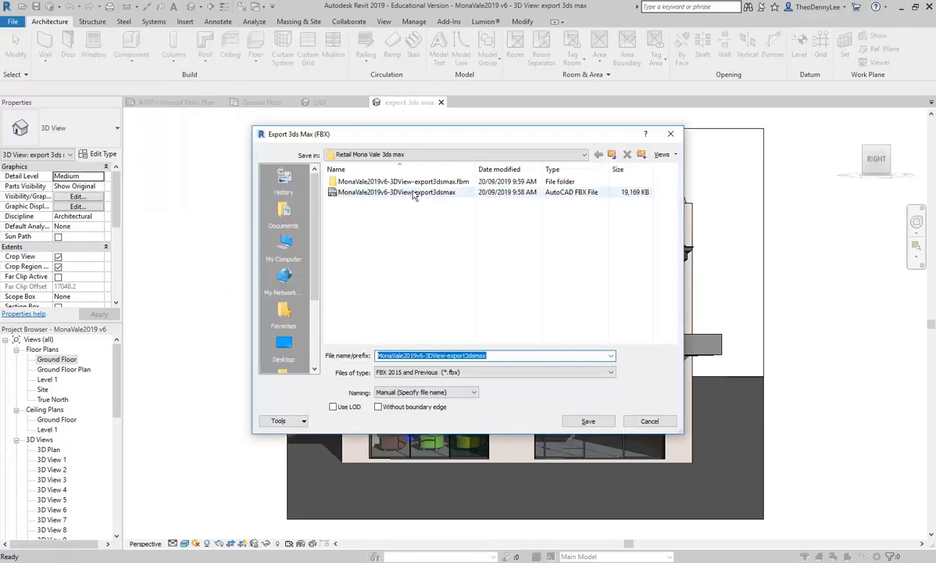
{"action": "left_click", "coordinate": [585, 422]}
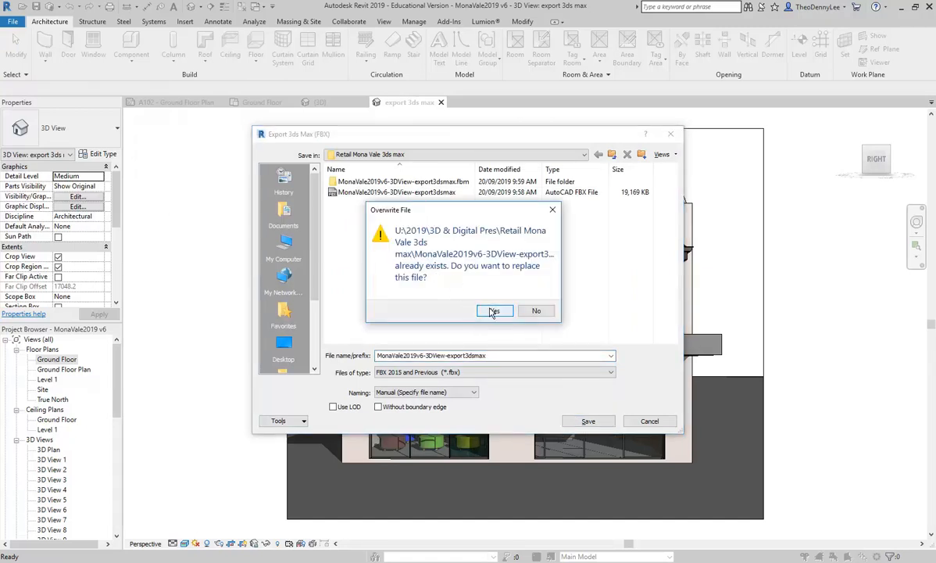
{"action": "left_click", "coordinate": [492, 311]}
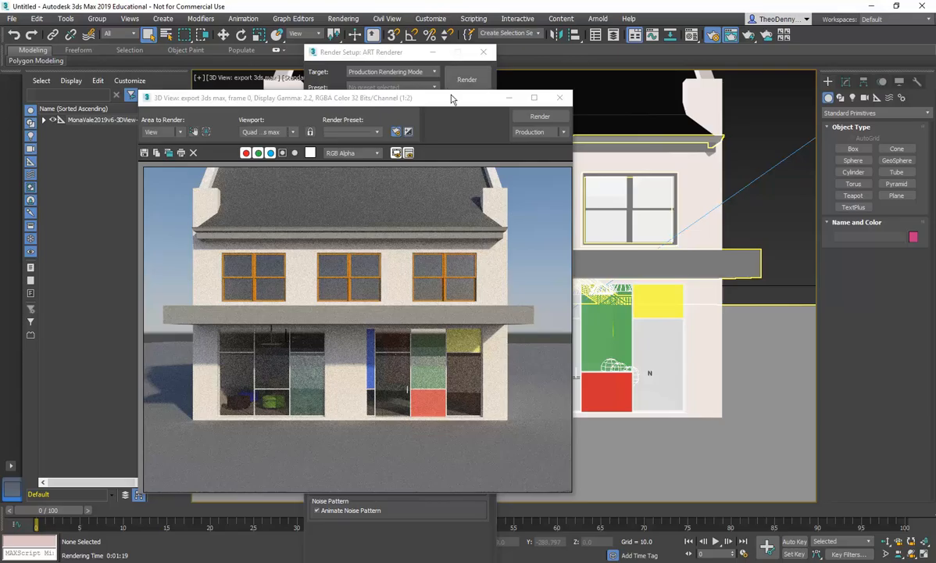
Step: In 3ds Max, close the rendered frame, Render Setup and Environment and Effects windows
{"action": "left_click_drag", "start_coordinate": [442, 102], "coordinate": [527, 79]}
{"action": "left_click", "coordinate": [646, 75]}
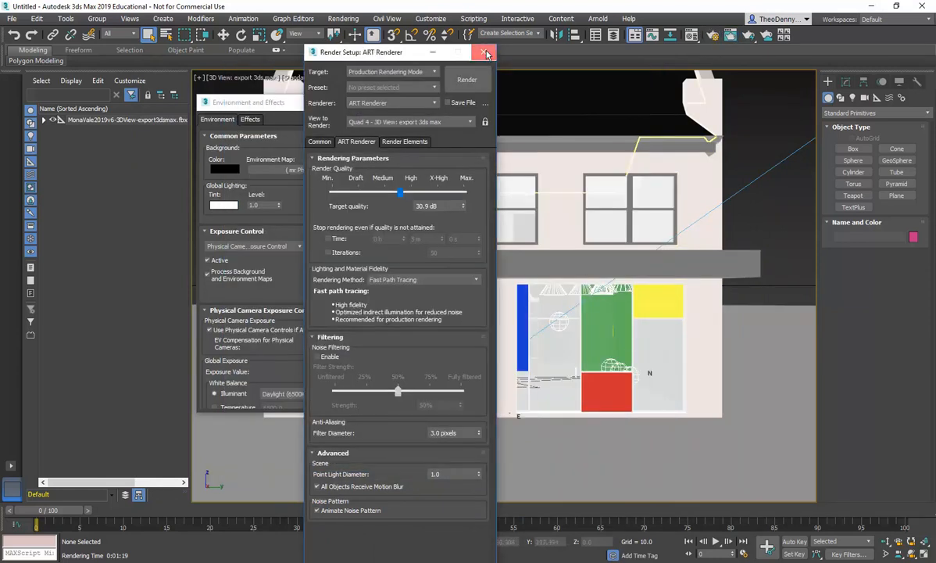
{"action": "left_click", "coordinate": [483, 51]}
{"action": "left_click", "coordinate": [378, 104]}
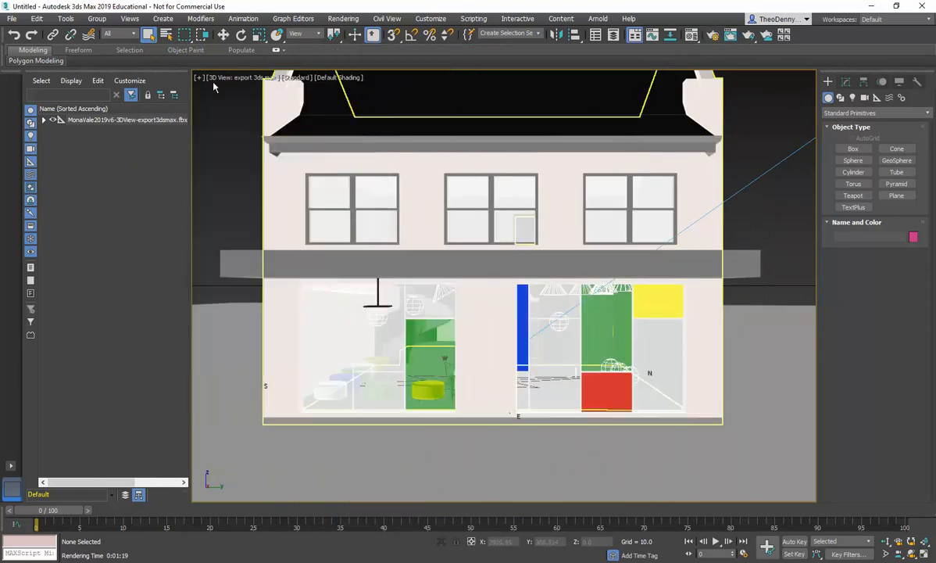
Step: Reload the linked MonaVale2019v6-3DView-export3dsmax FBX file through Manage Links, keeping the default link settings
{"action": "left_click", "coordinate": [11, 18]}
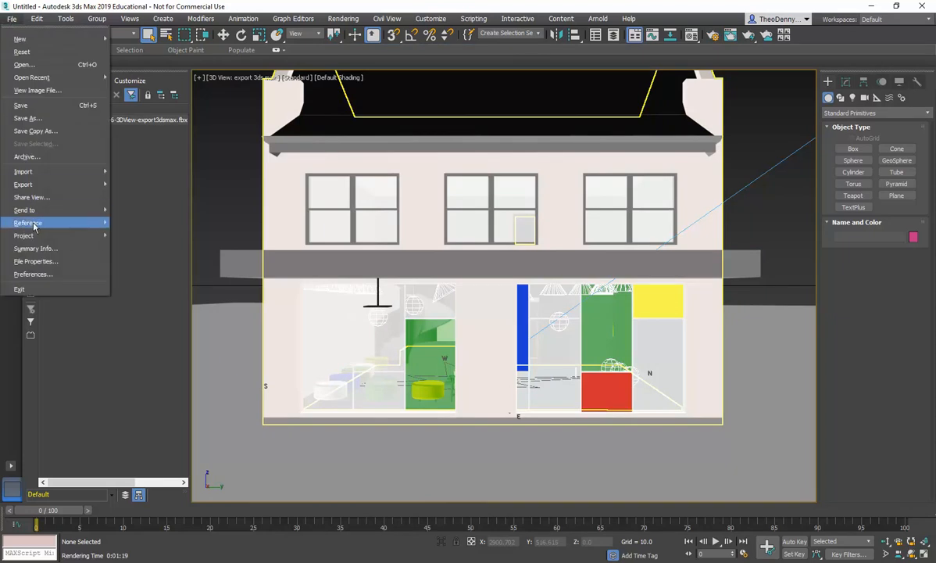
{"action": "mouse_move", "coordinate": [34, 225]}
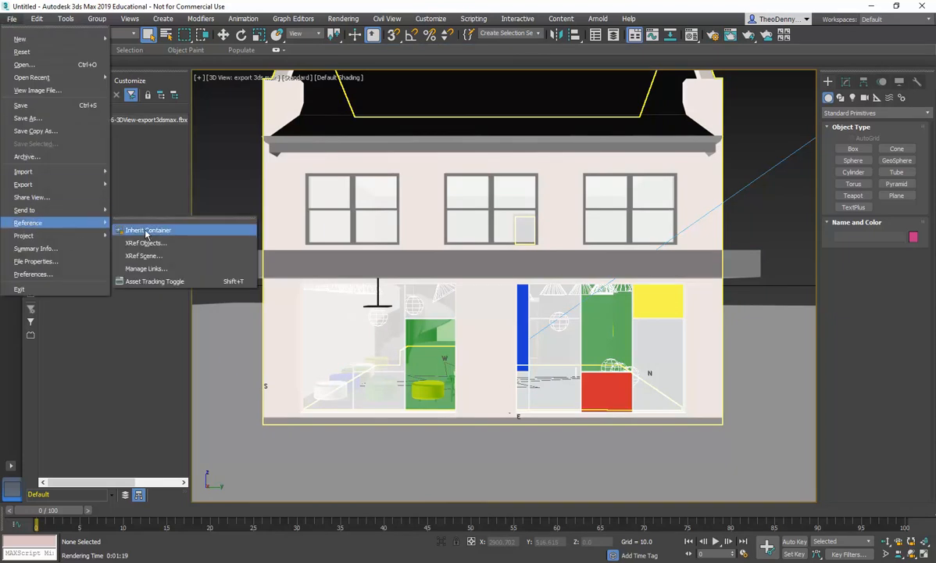
{"action": "left_click", "coordinate": [151, 269]}
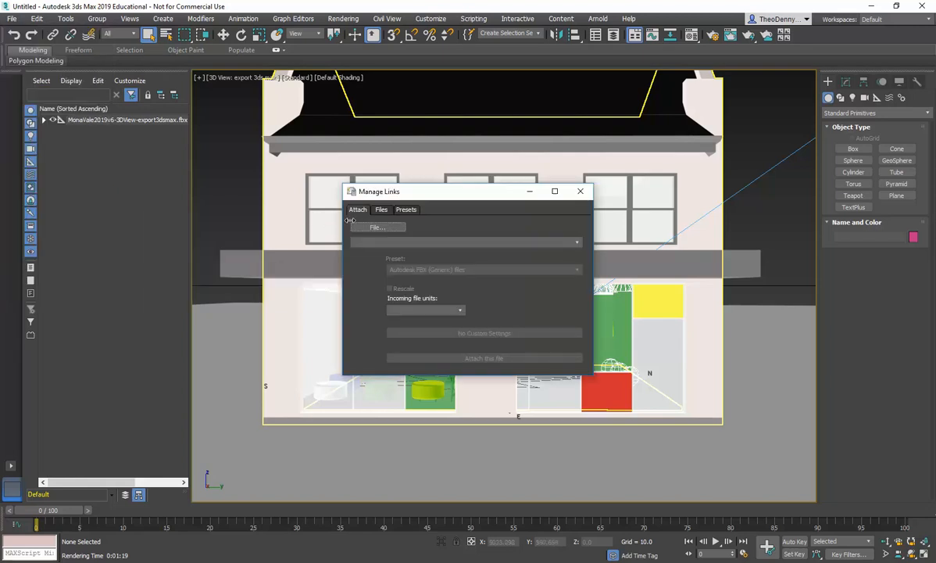
{"action": "left_click", "coordinate": [381, 210]}
{"action": "left_click", "coordinate": [415, 236]}
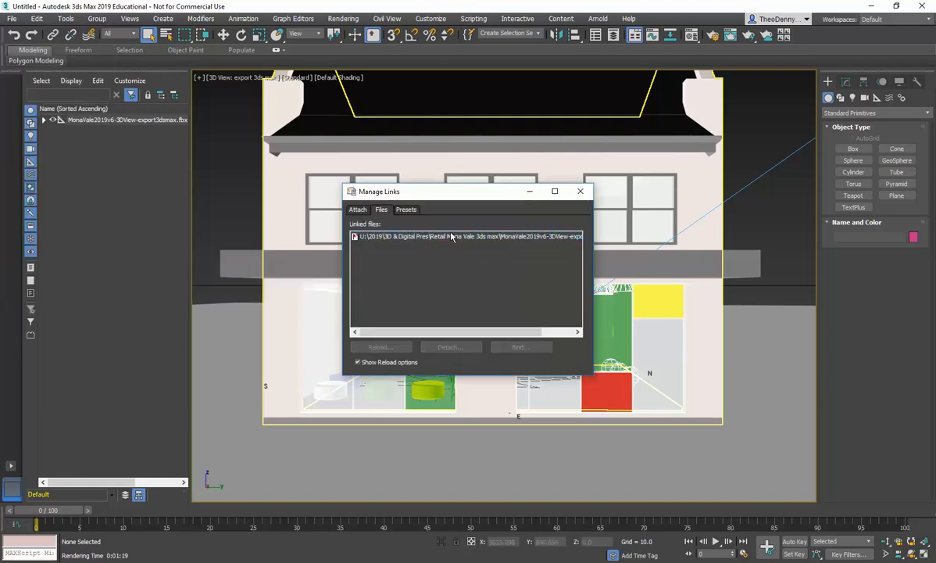
{"action": "left_click", "coordinate": [417, 237]}
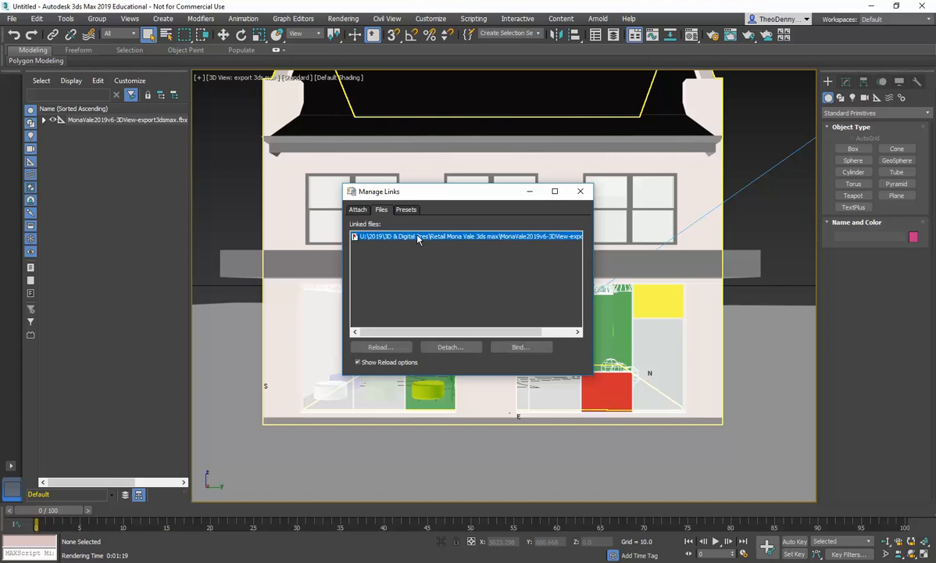
{"action": "left_click", "coordinate": [378, 347]}
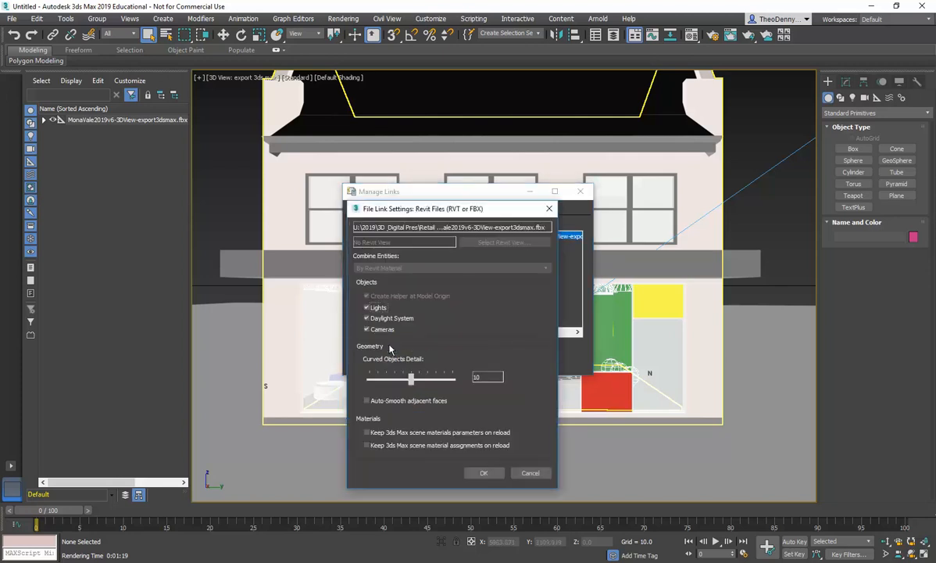
{"action": "left_click", "coordinate": [478, 473]}
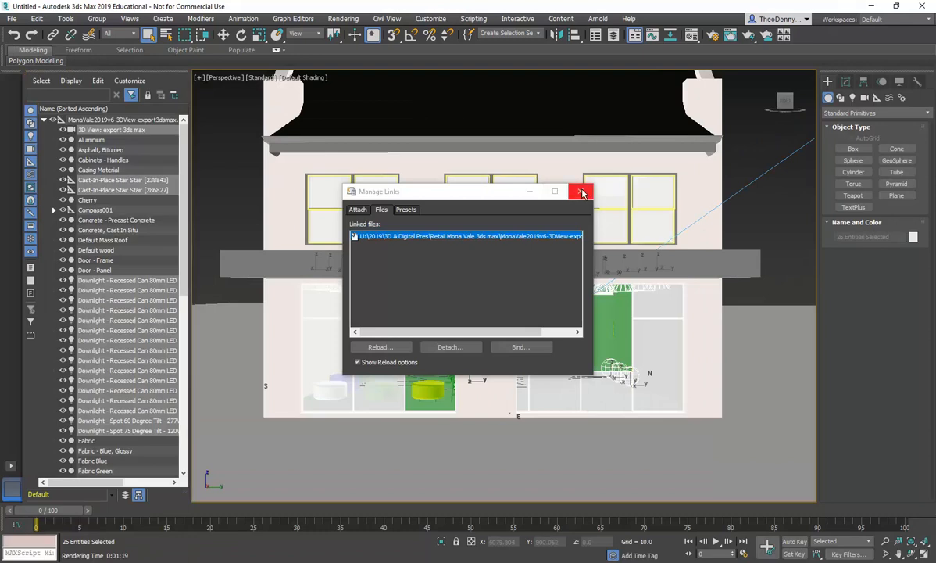
{"action": "left_click", "coordinate": [552, 182]}
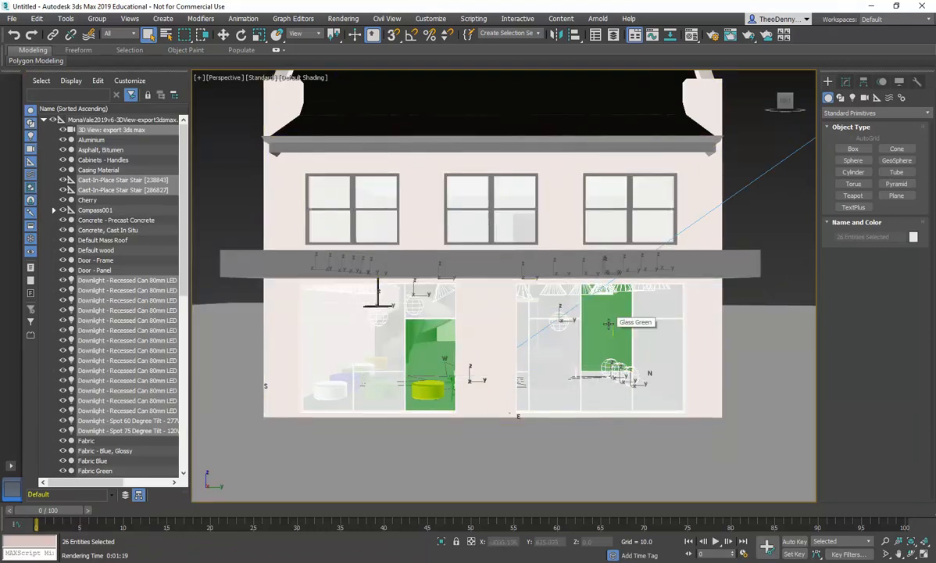
Step: Deselect everything and set the viewport to the export 3ds max camera view in wireframe with the Move tool active
{"action": "left_click", "coordinate": [712, 206]}
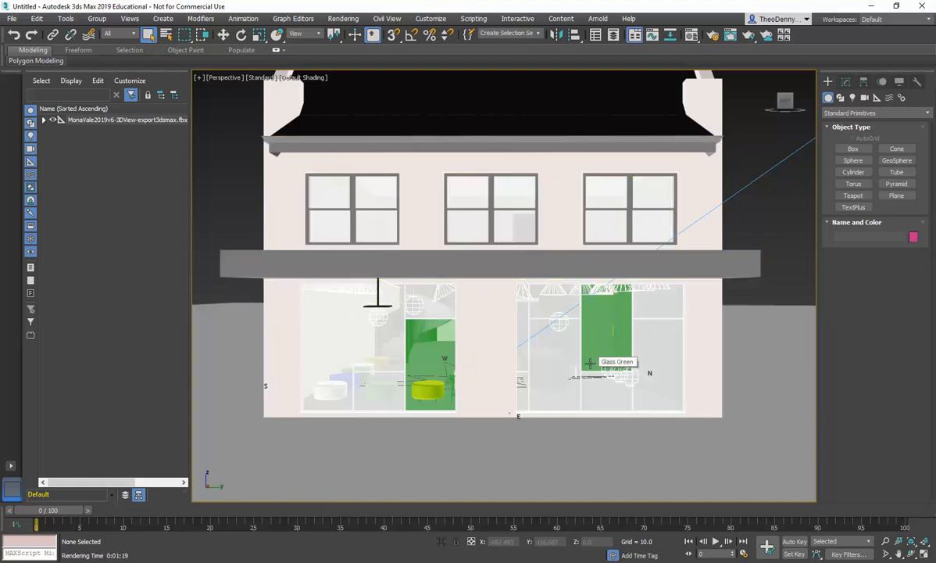
{"action": "key", "text": "w"}
{"action": "key", "text": "f"}
{"action": "key", "text": "F3"}
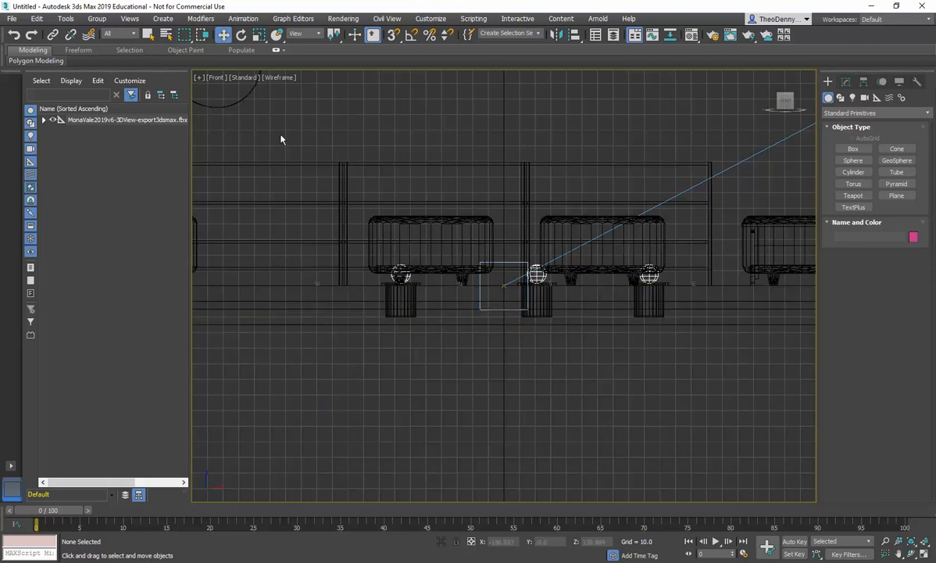
{"action": "key", "text": "c"}
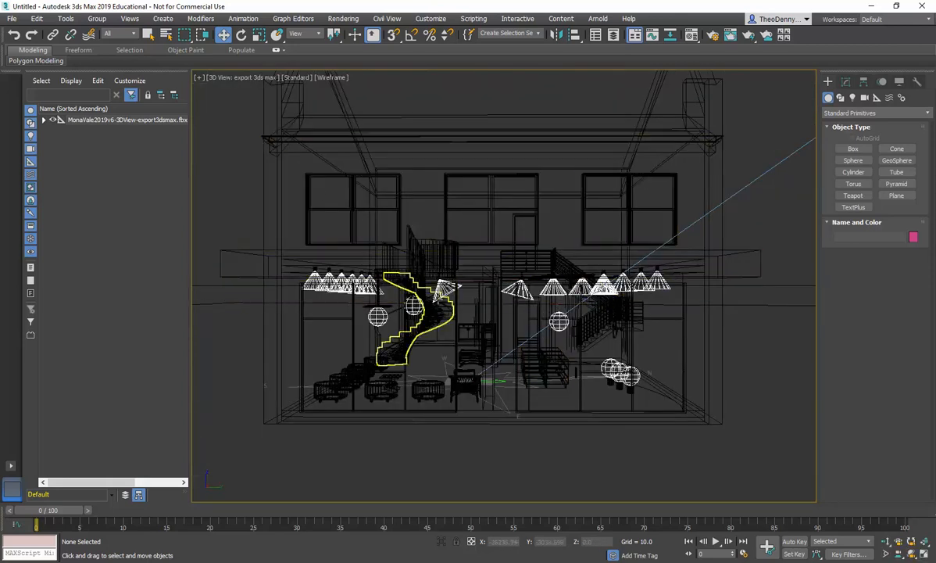
Step: Disable viewport redraw, turn on snaps and clear the selection
{"action": "left_click", "coordinate": [549, 371]}
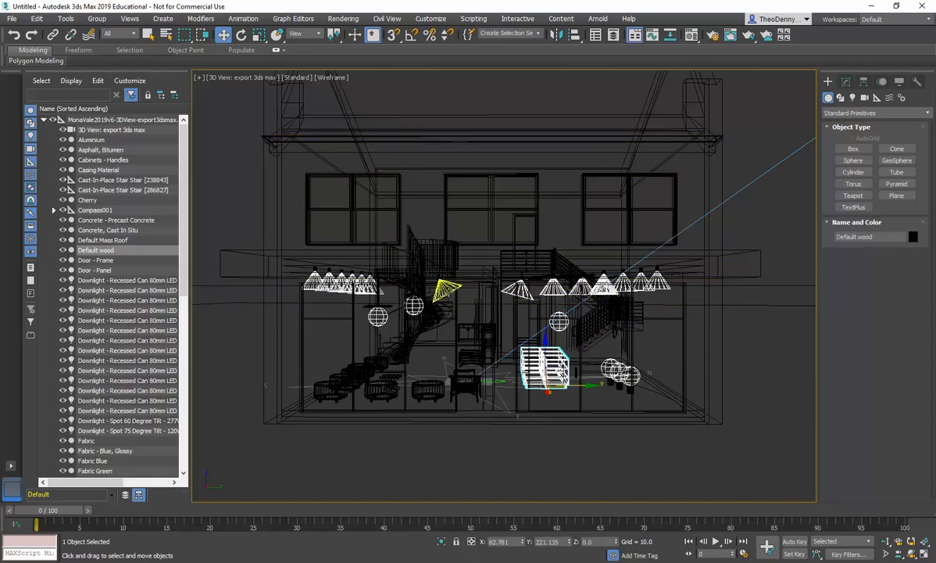
{"action": "key", "text": "d"}
{"action": "key", "text": "s"}
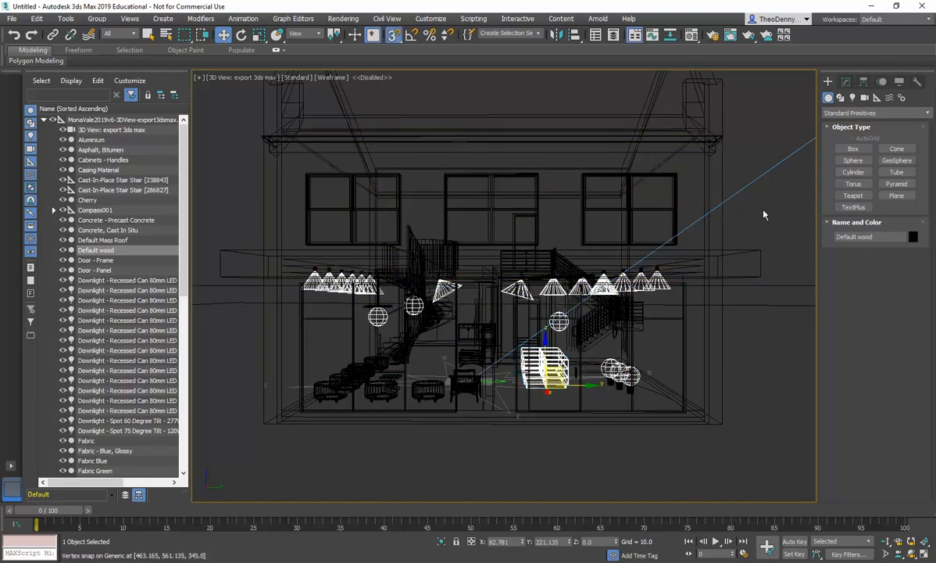
{"action": "left_click", "coordinate": [760, 226]}
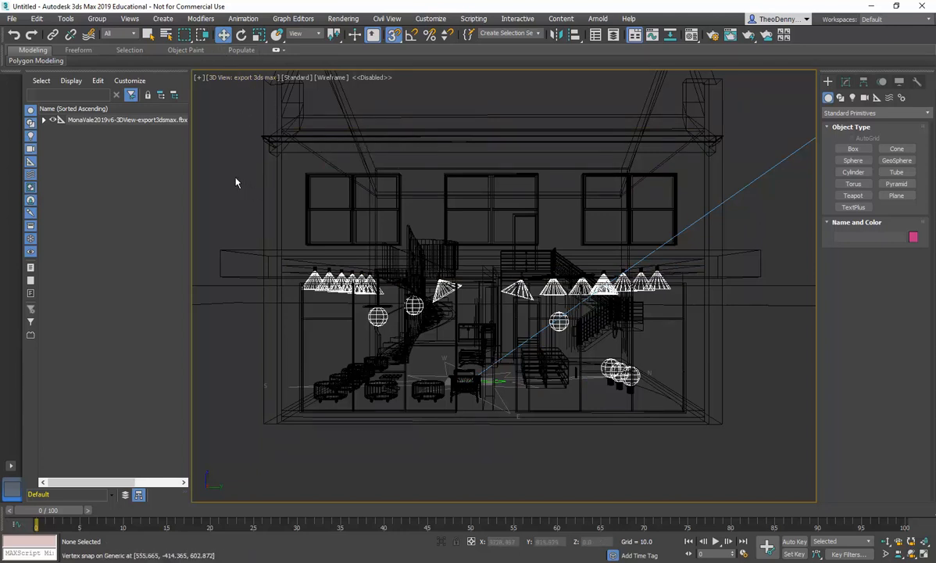
Step: Preview the camera view with Default Shading, then return it to Wireframe Override
{"action": "left_click", "coordinate": [330, 78]}
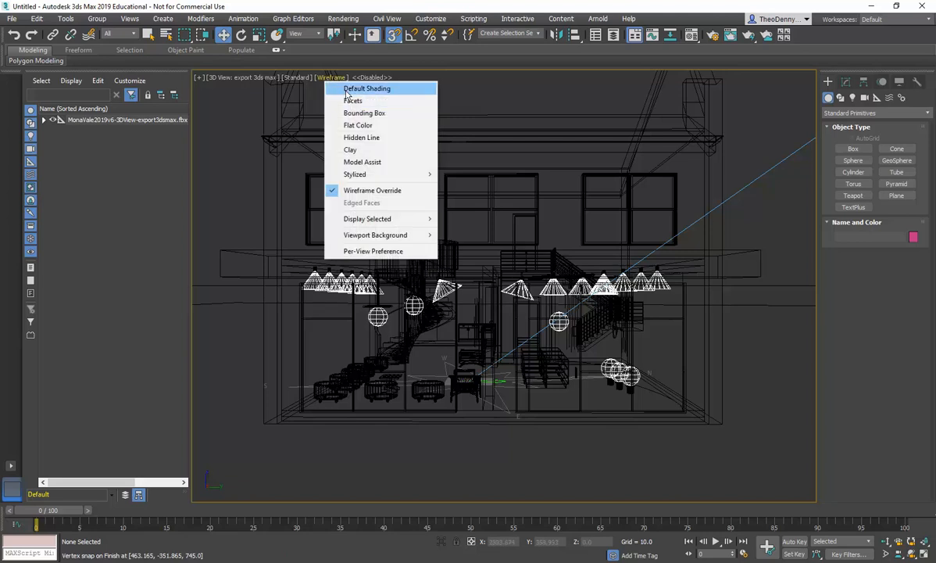
{"action": "left_click", "coordinate": [327, 89]}
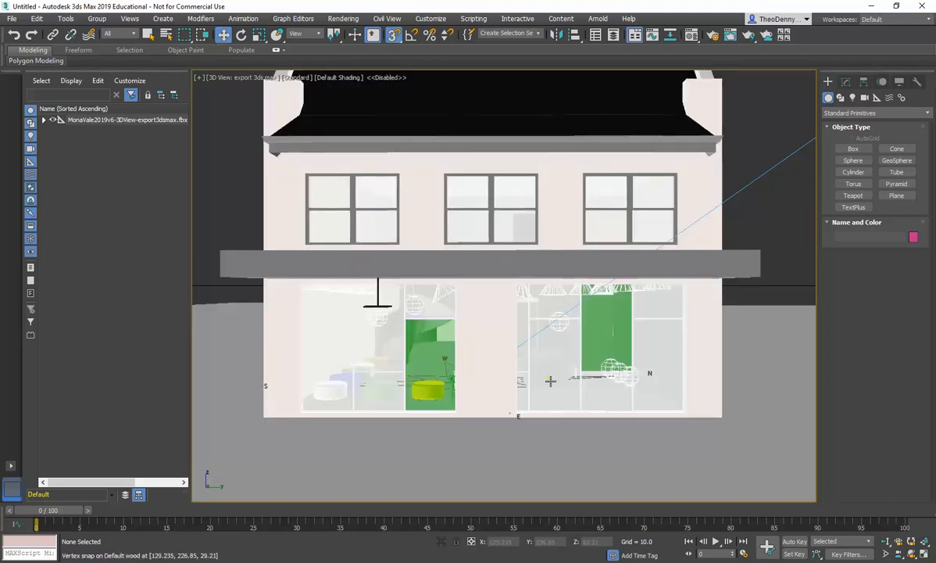
{"action": "left_click", "coordinate": [253, 78]}
{"action": "left_click", "coordinate": [328, 77]}
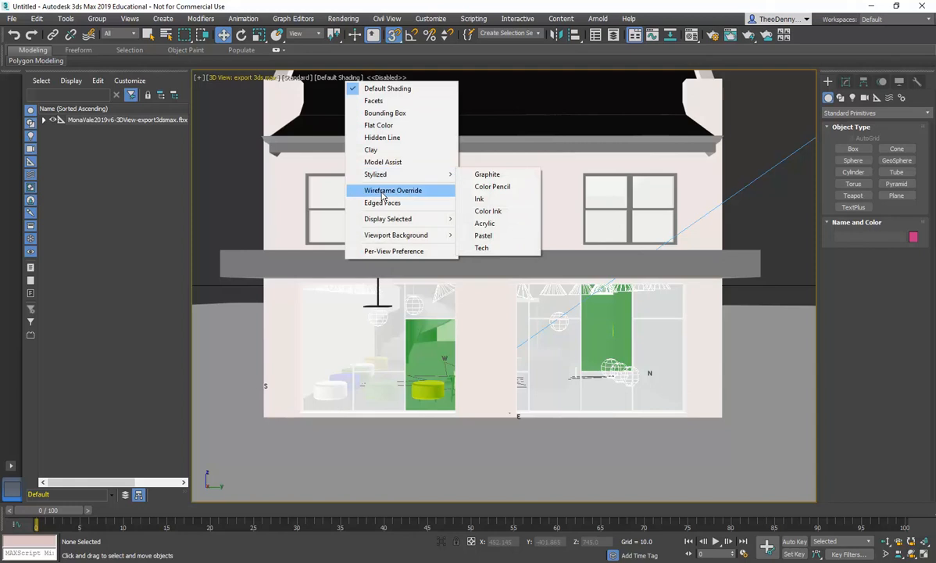
{"action": "left_click", "coordinate": [381, 191]}
{"action": "left_click", "coordinate": [557, 377]}
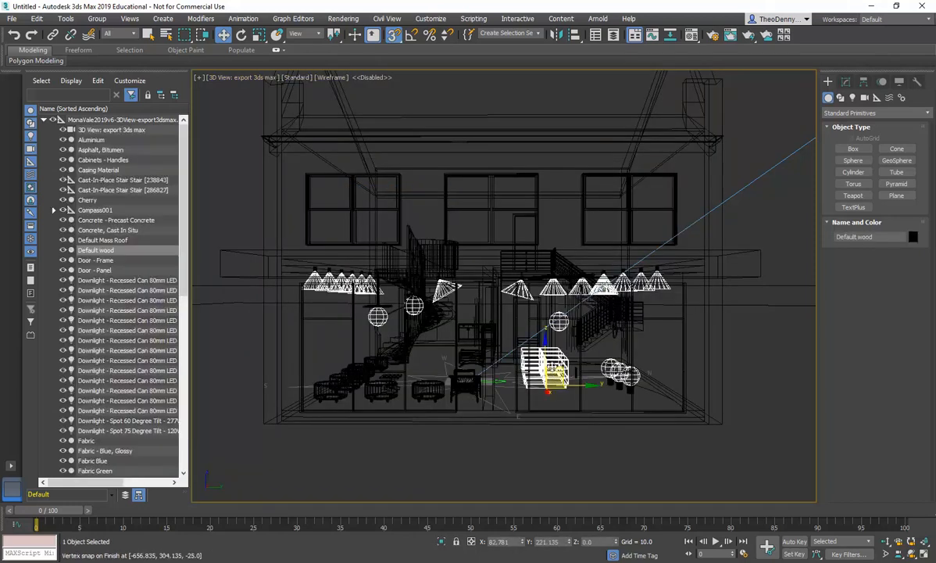
{"action": "left_click", "coordinate": [218, 169]}
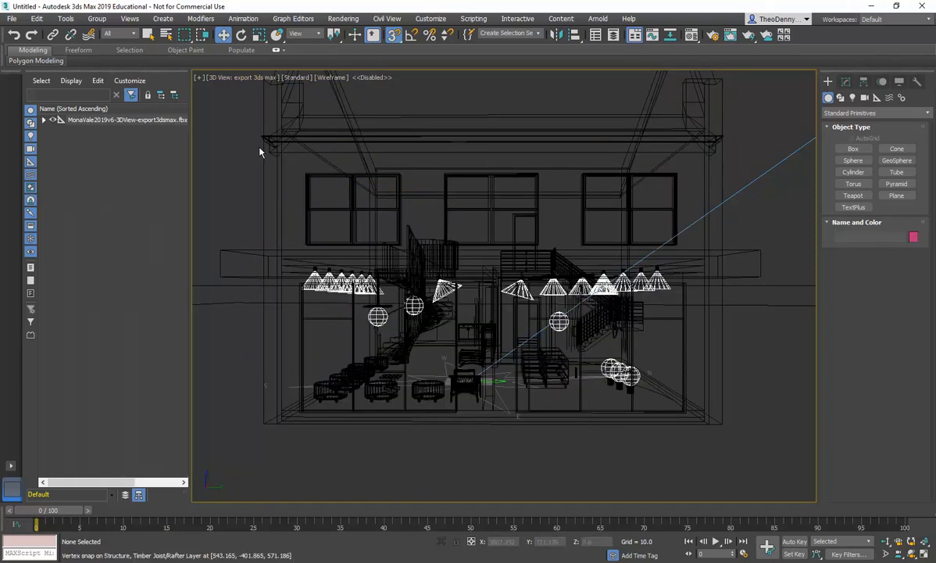
Step: Render the camera view with ART, then close the render message, rendering progress and frame windows
{"action": "left_click", "coordinate": [343, 18]}
{"action": "left_click", "coordinate": [357, 39]}
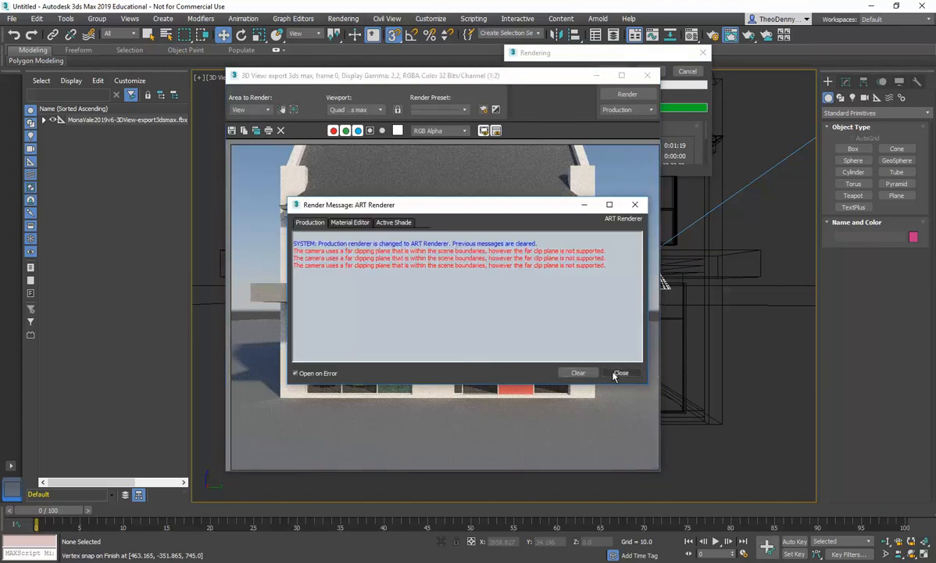
{"action": "left_click", "coordinate": [588, 354]}
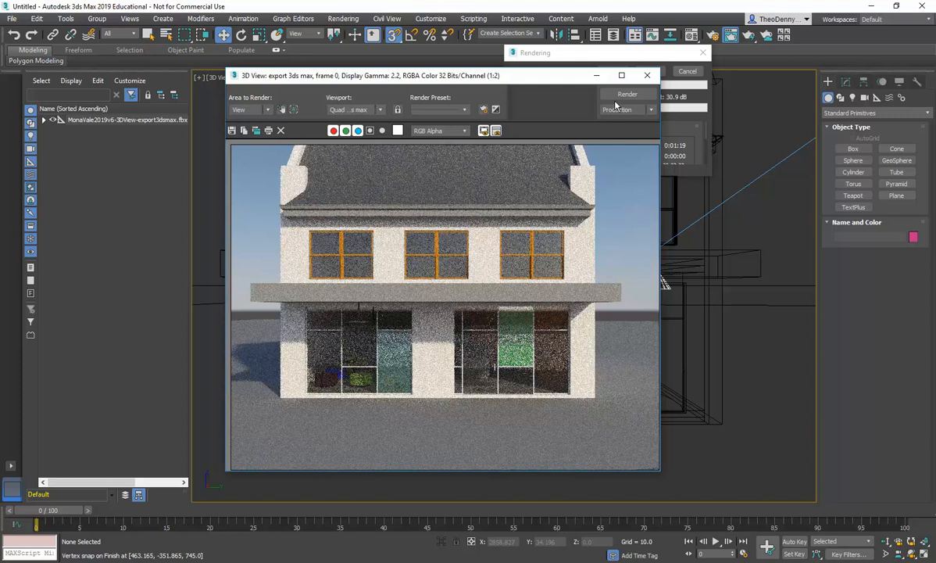
{"action": "left_click", "coordinate": [687, 72]}
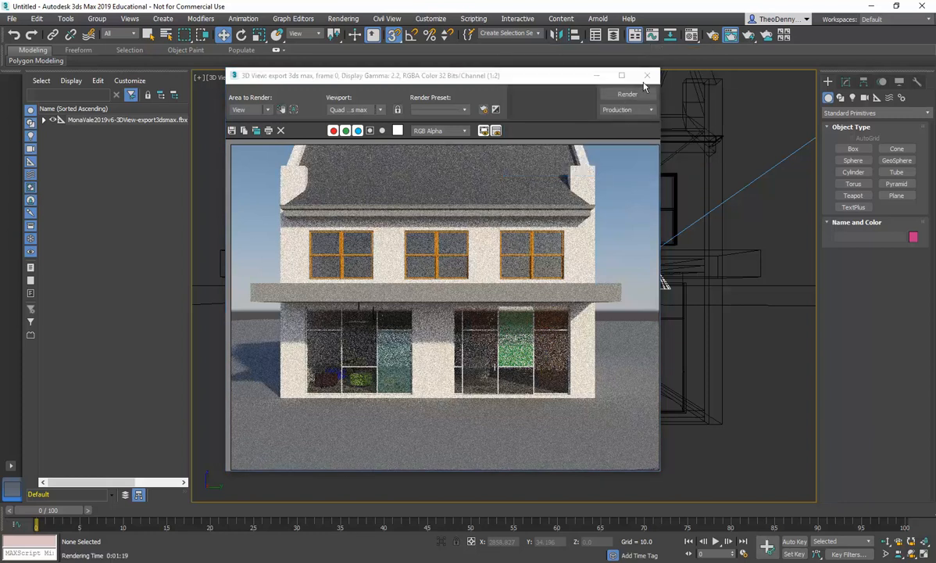
{"action": "left_click", "coordinate": [647, 76]}
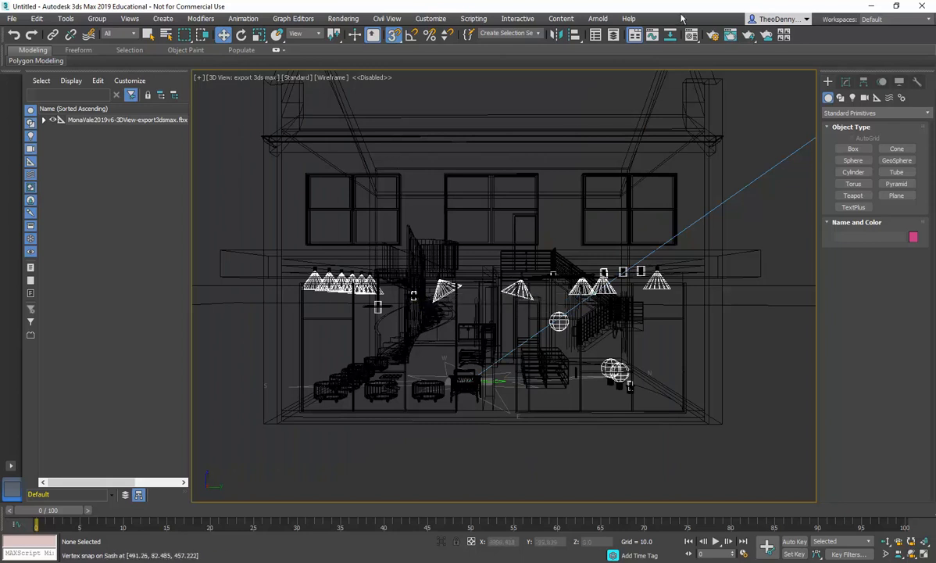
Step: Open the Compact and Slate Material Editors to inspect the sample slots, closing each again
{"action": "left_click_drag", "start_coordinate": [692, 34], "coordinate": [693, 54]}
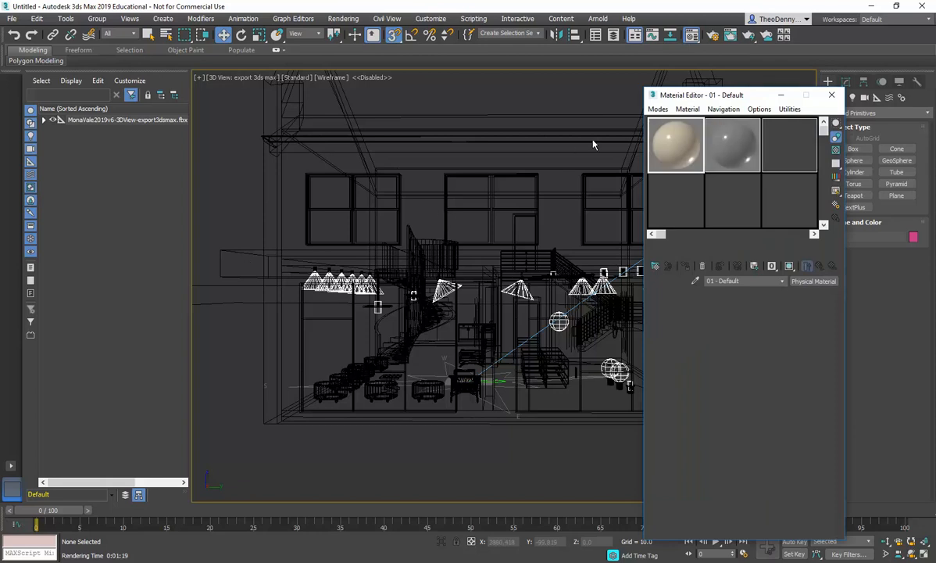
{"action": "left_click_drag", "start_coordinate": [722, 97], "coordinate": [240, 59]}
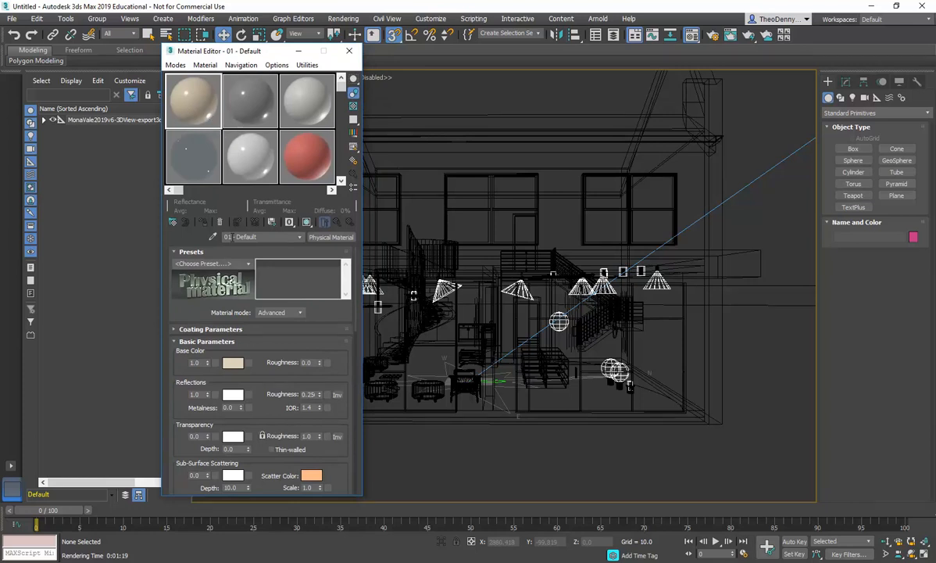
{"action": "left_click", "coordinate": [349, 52]}
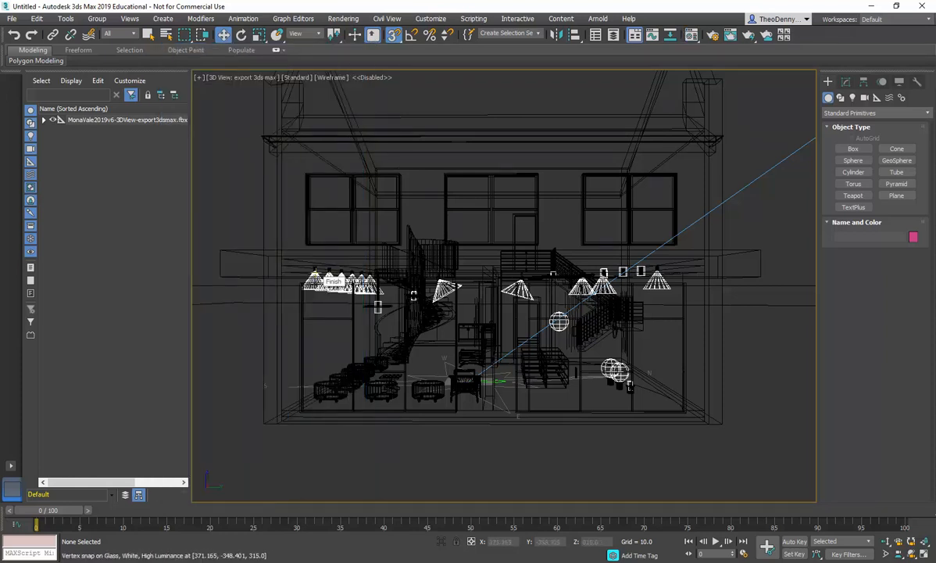
{"action": "left_click", "coordinate": [691, 35]}
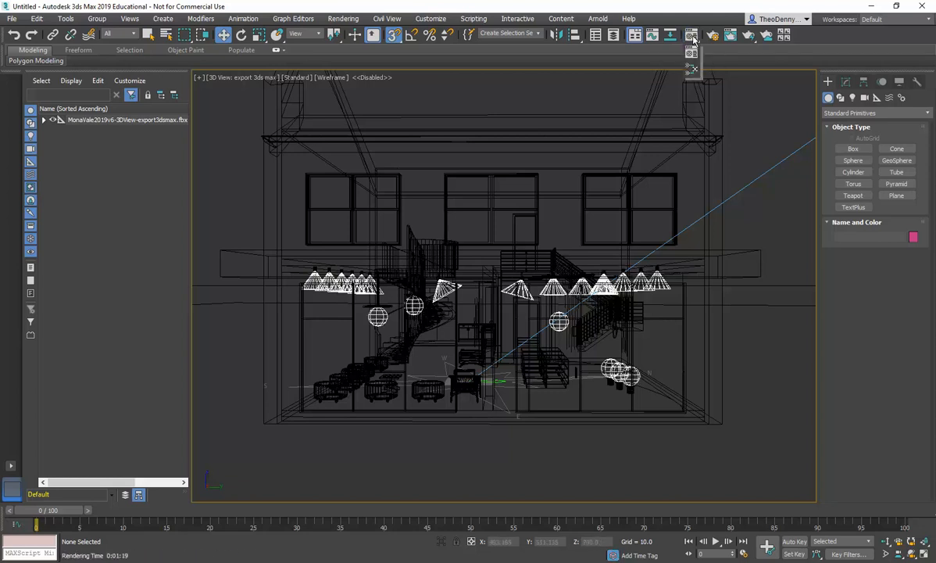
{"action": "mouse_move", "coordinate": [693, 39]}
{"action": "left_mouse_down"}
{"action": "mouse_move", "coordinate": [693, 73]}
{"action": "mouse_move", "coordinate": [693, 36]}
{"action": "left_mouse_up"}
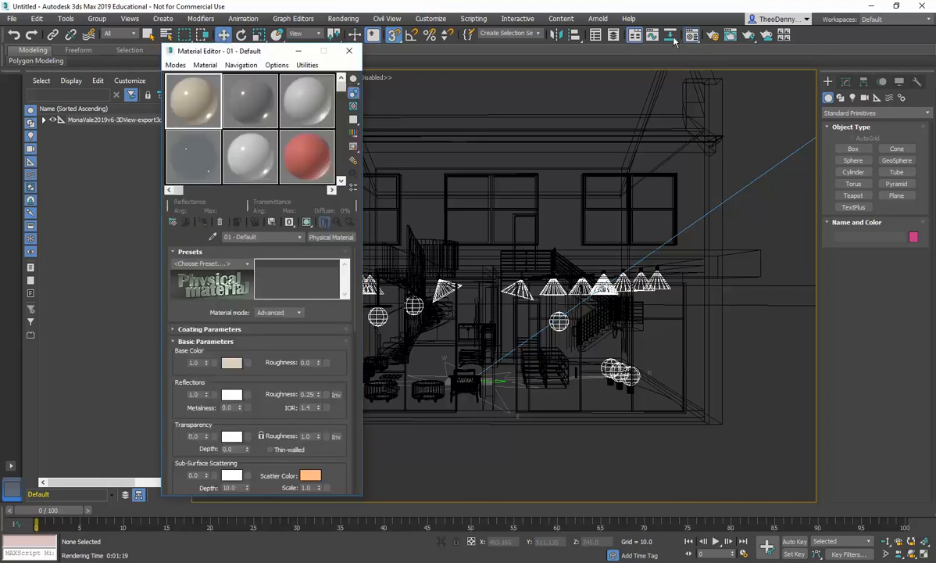
{"action": "left_click", "coordinate": [348, 51]}
{"action": "left_click_drag", "start_coordinate": [691, 39], "coordinate": [693, 72]}
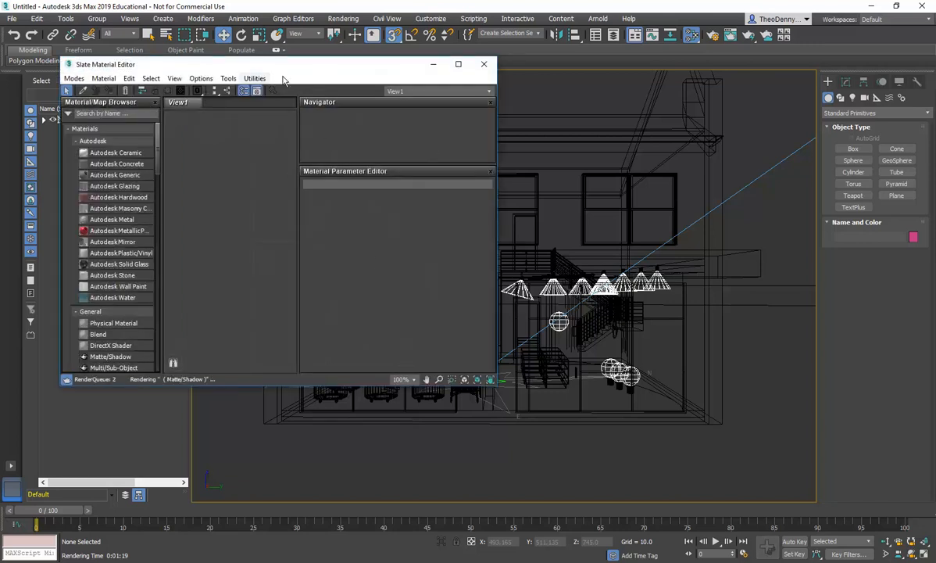
{"action": "left_click", "coordinate": [484, 64]}
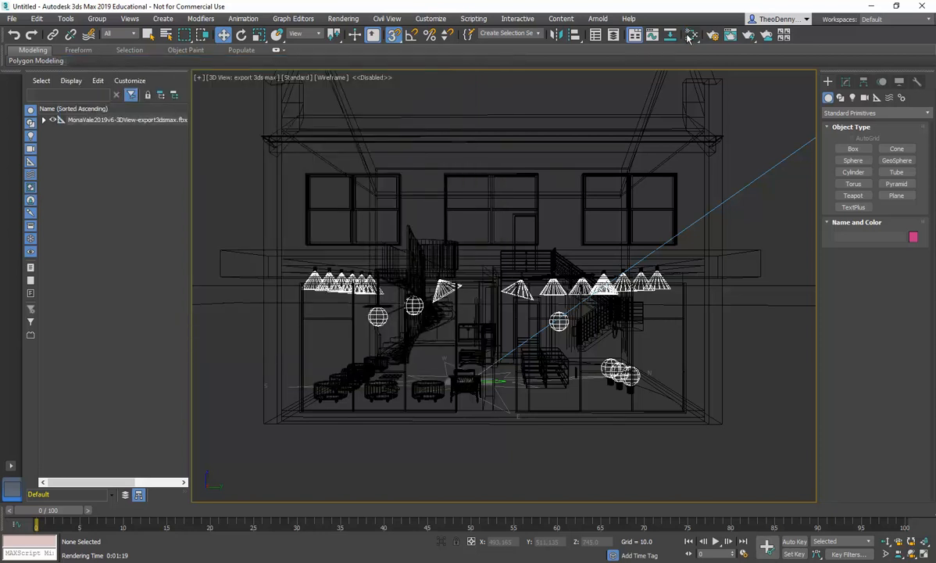
{"action": "left_click_drag", "start_coordinate": [692, 35], "coordinate": [692, 53]}
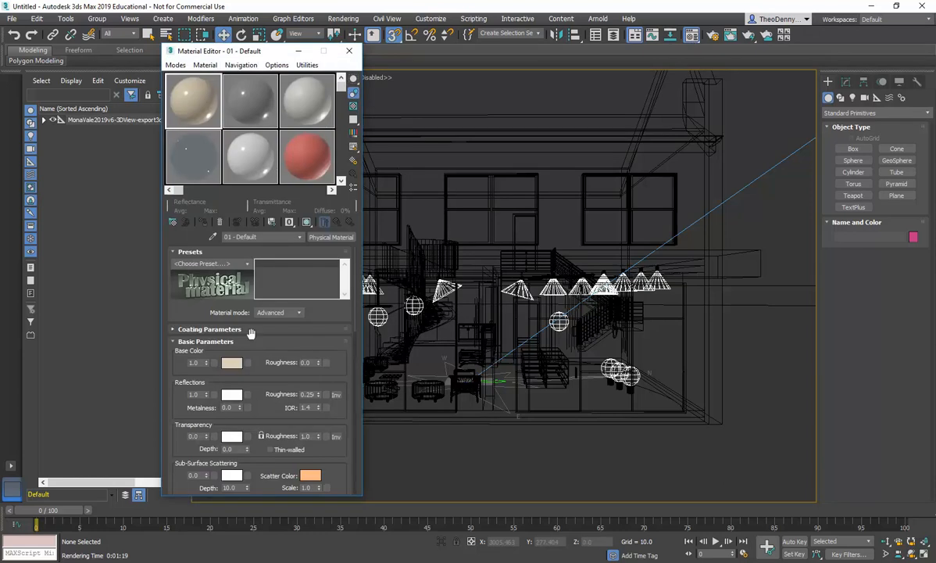
{"action": "left_click", "coordinate": [349, 52]}
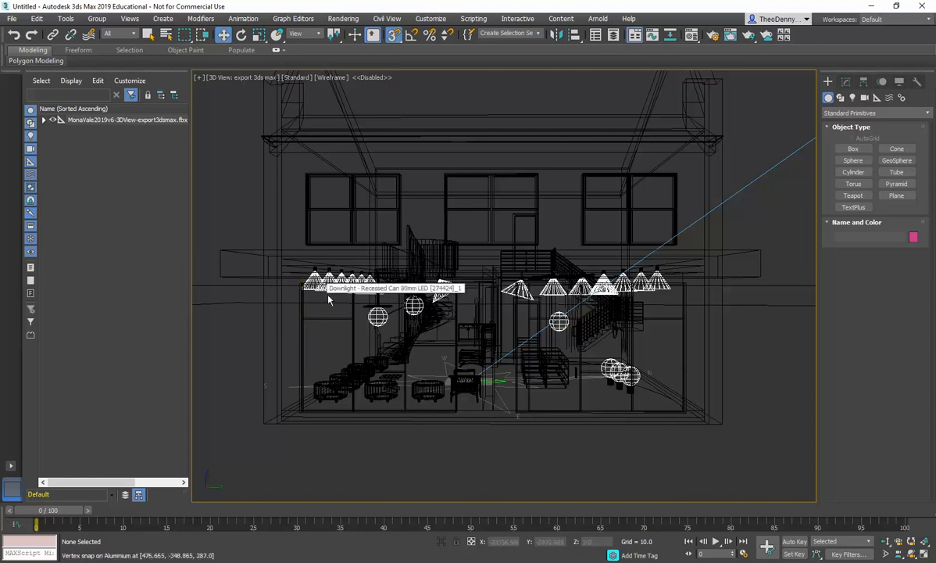
Step: Inspect the objects around the left row of downlights in the camera view by selecting them
{"action": "left_click", "coordinate": [315, 273]}
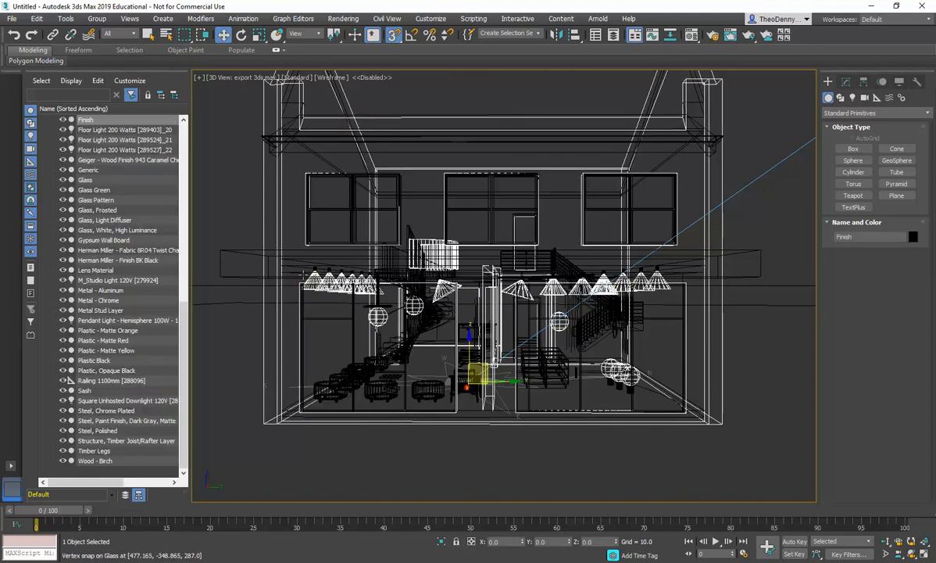
{"action": "left_click", "coordinate": [230, 190]}
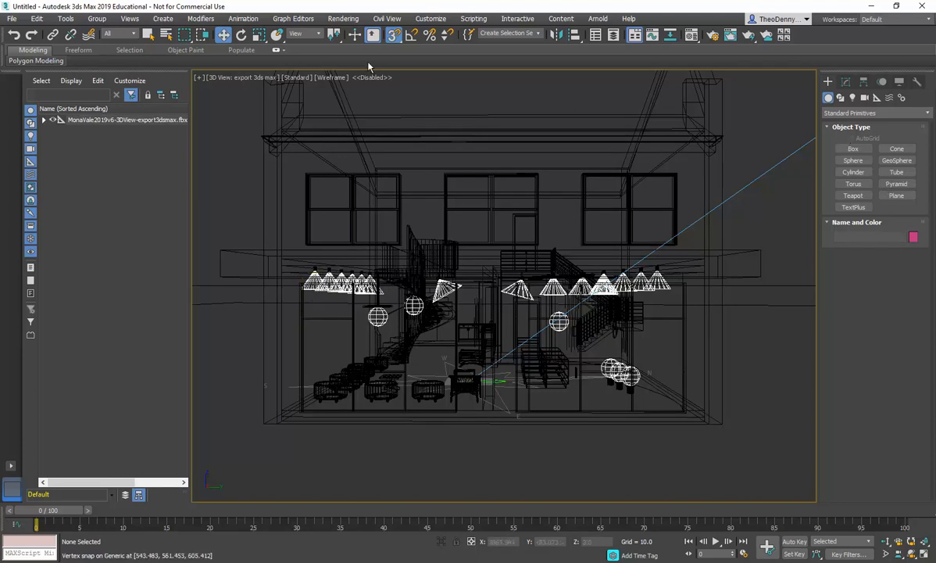
{"action": "key", "text": "q"}
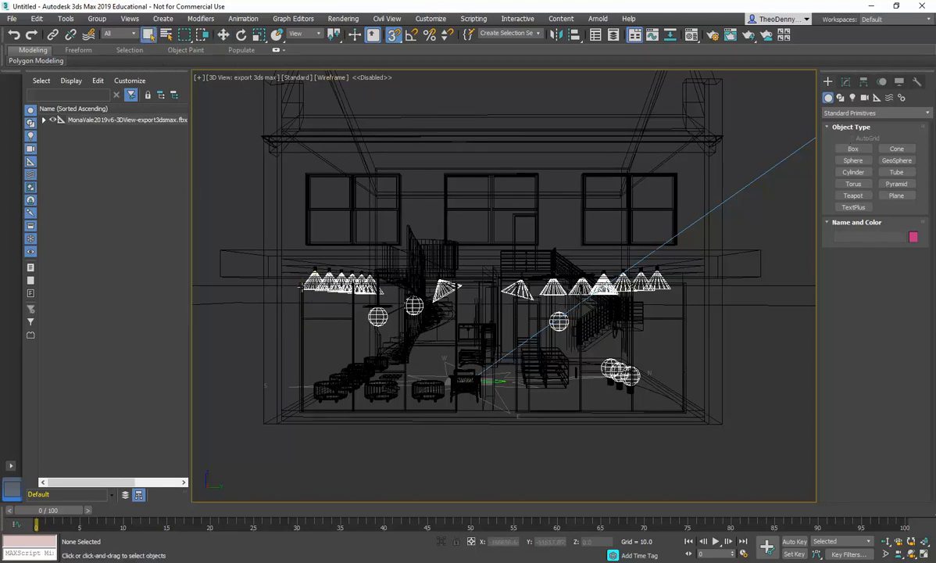
{"action": "left_click", "coordinate": [329, 300]}
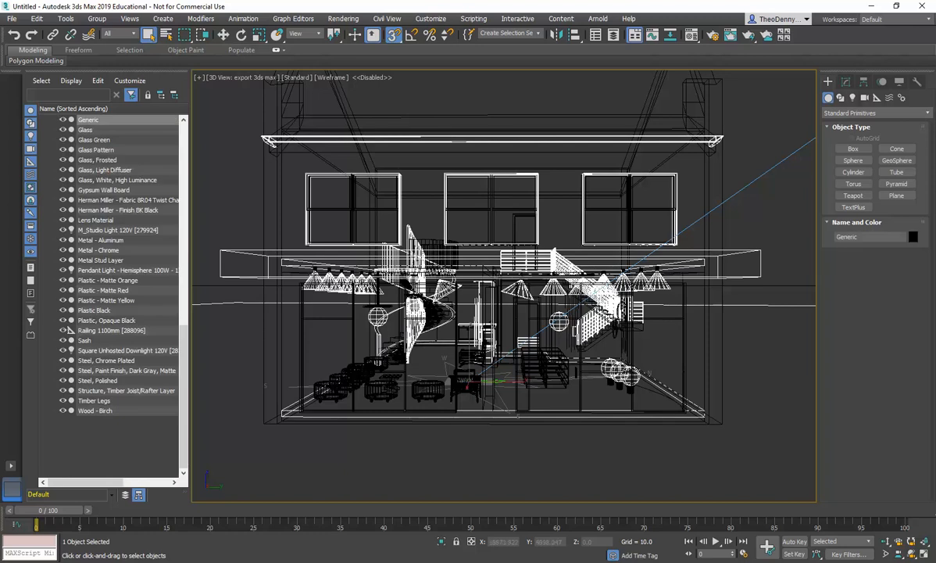
{"action": "left_click", "coordinate": [292, 263]}
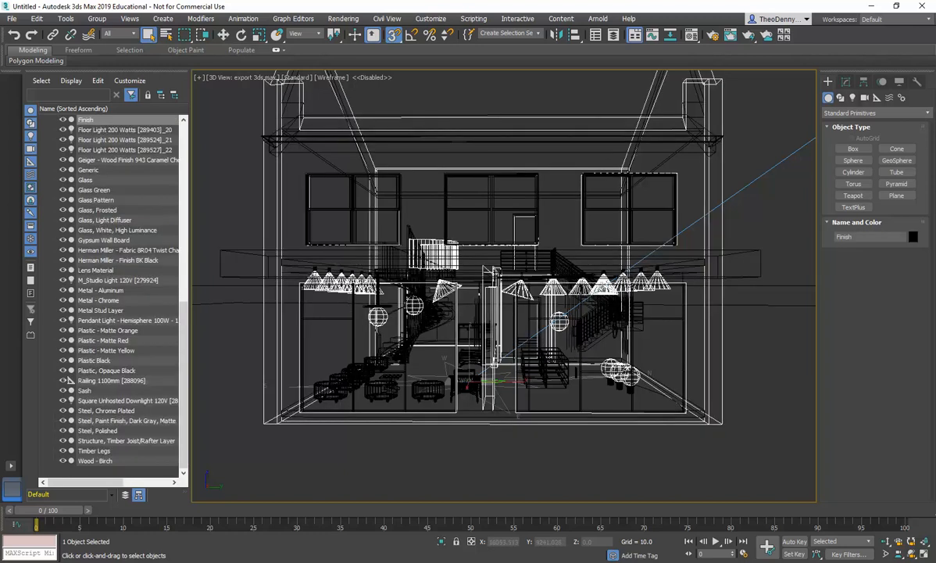
{"action": "left_click", "coordinate": [252, 207]}
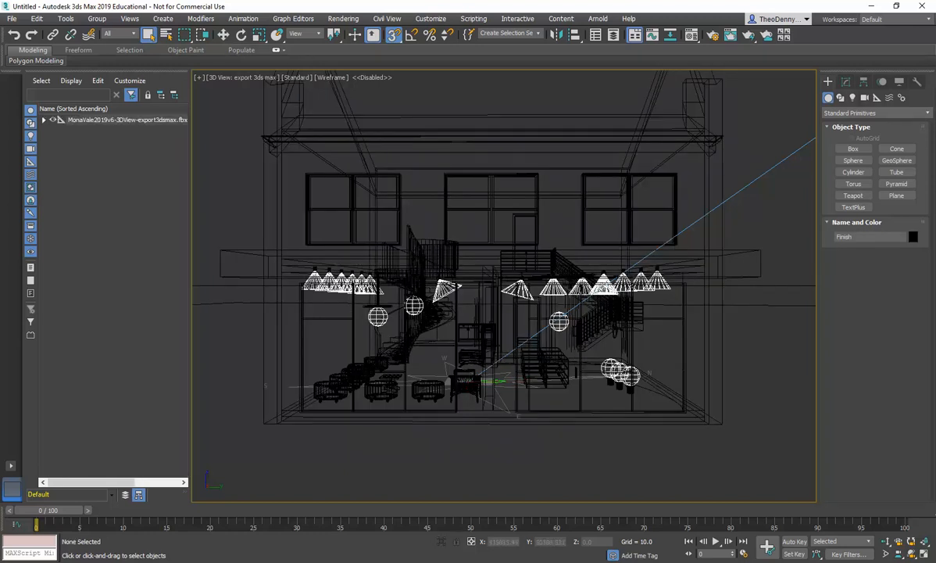
{"action": "left_click", "coordinate": [304, 274]}
{"action": "left_click", "coordinate": [231, 176]}
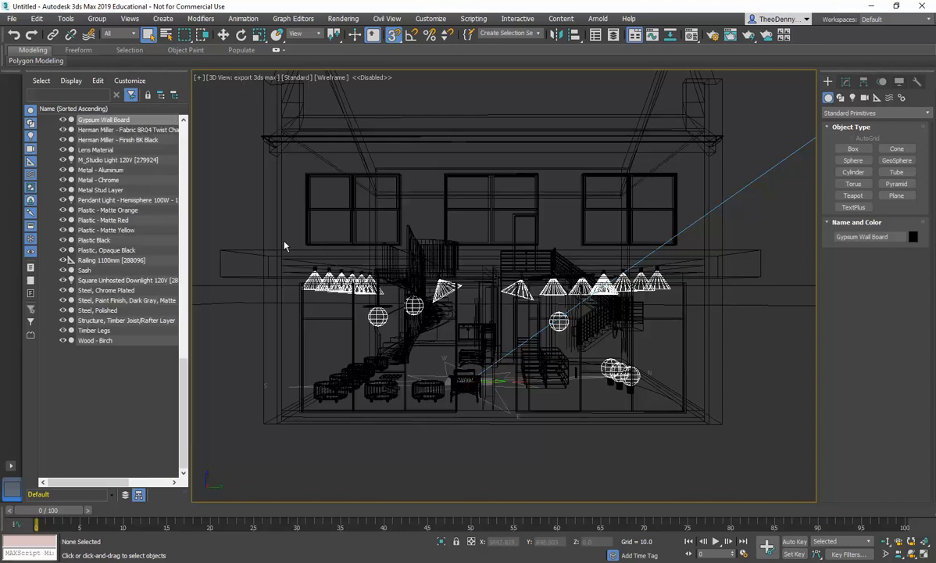
{"action": "left_click", "coordinate": [304, 271]}
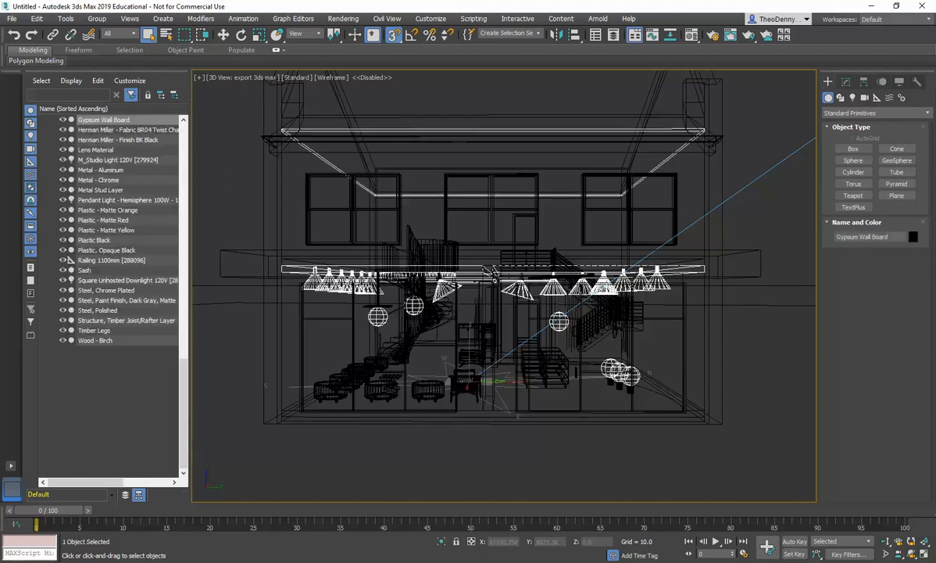
{"action": "left_click", "coordinate": [270, 277]}
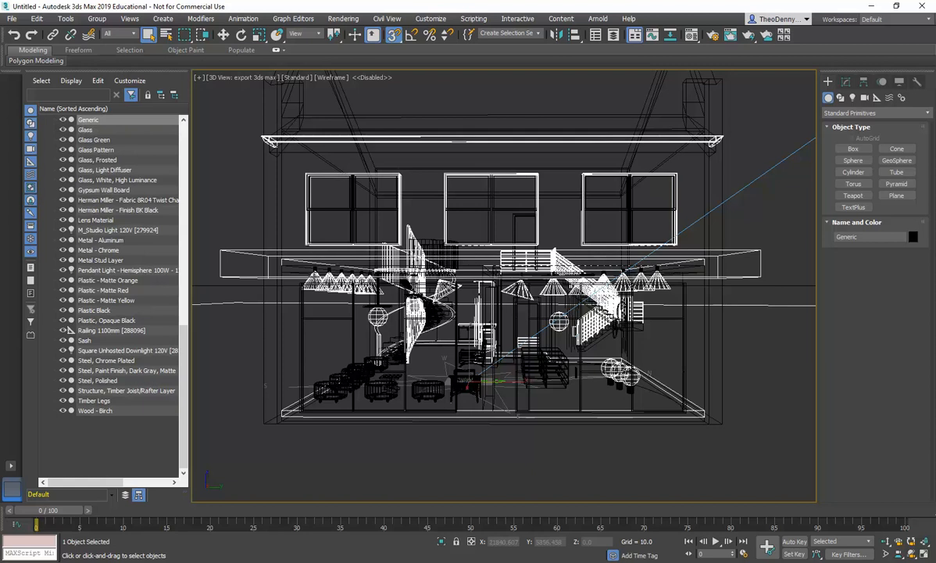
Step: Set the selection filter to Lights and select the leftmost downlight
{"action": "left_click", "coordinate": [134, 34]}
{"action": "left_click", "coordinate": [119, 66]}
{"action": "left_click", "coordinate": [316, 274]}
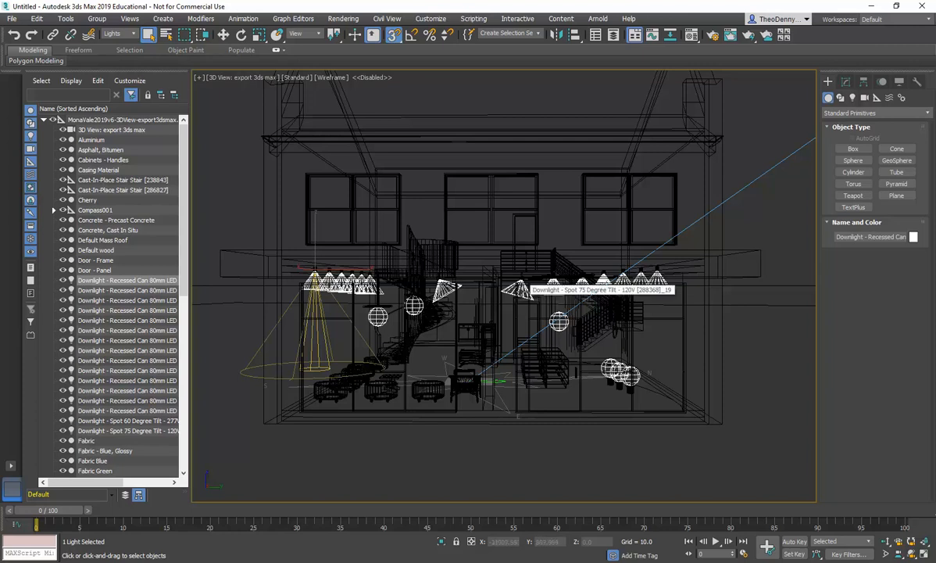
Step: Select the Spot 75 Degree downlight and inspect its distribution and intensity parameters
{"action": "left_click", "coordinate": [520, 288]}
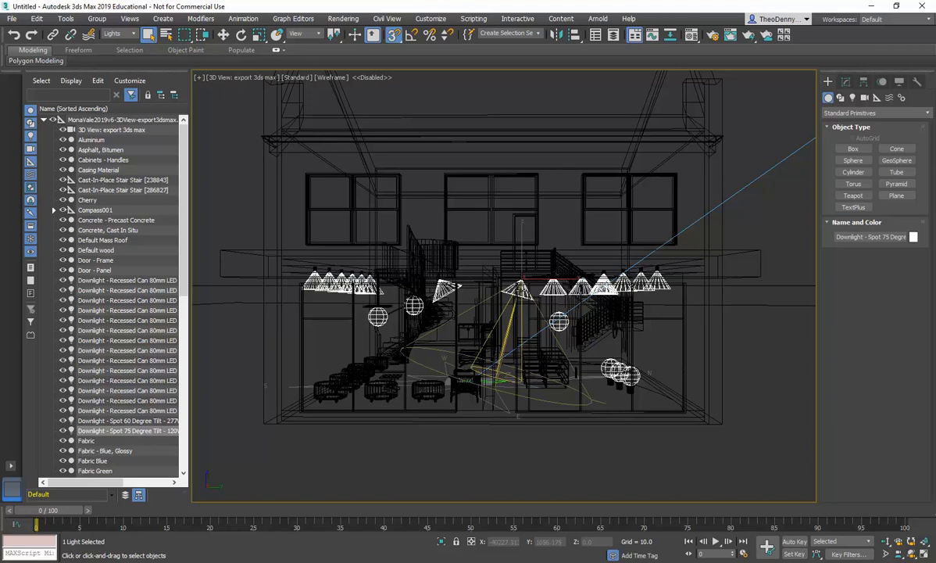
{"action": "left_click", "coordinate": [846, 82]}
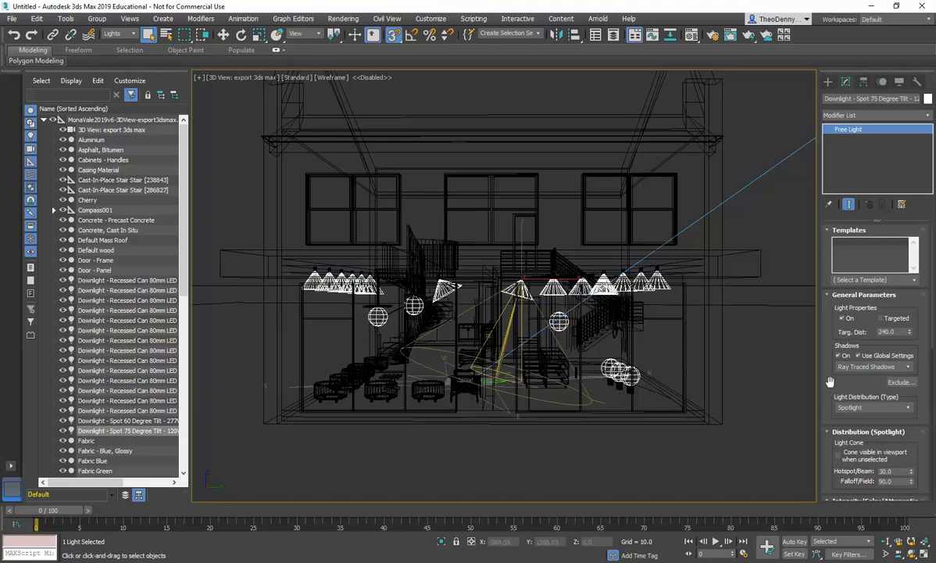
{"action": "scroll", "coordinate": [830, 381], "scroll_direction": "down", "scroll_amount": 5}
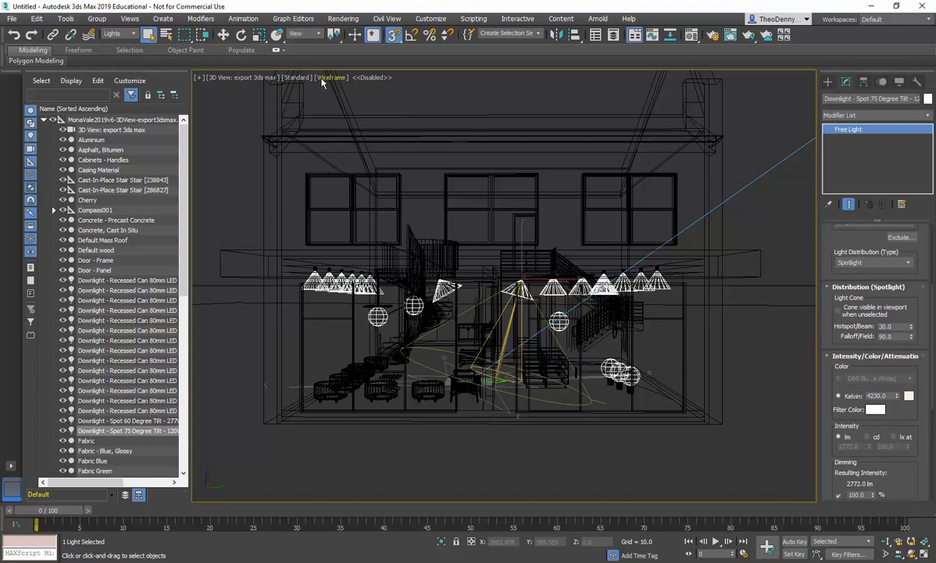
Step: Switch the camera viewport to High Quality with Default Shading
{"action": "left_click", "coordinate": [304, 79]}
{"action": "left_click", "coordinate": [315, 88]}
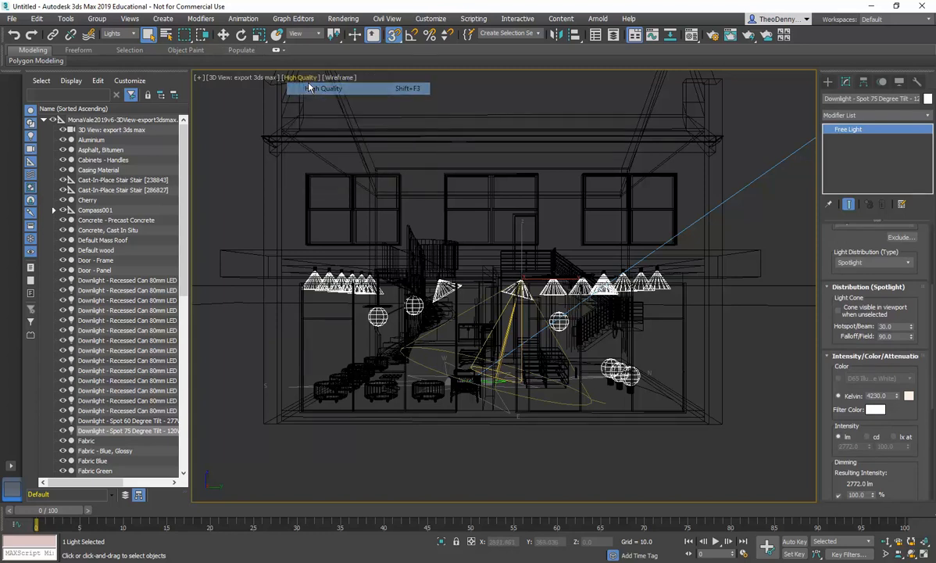
{"action": "left_click", "coordinate": [332, 78]}
{"action": "left_click", "coordinate": [344, 80]}
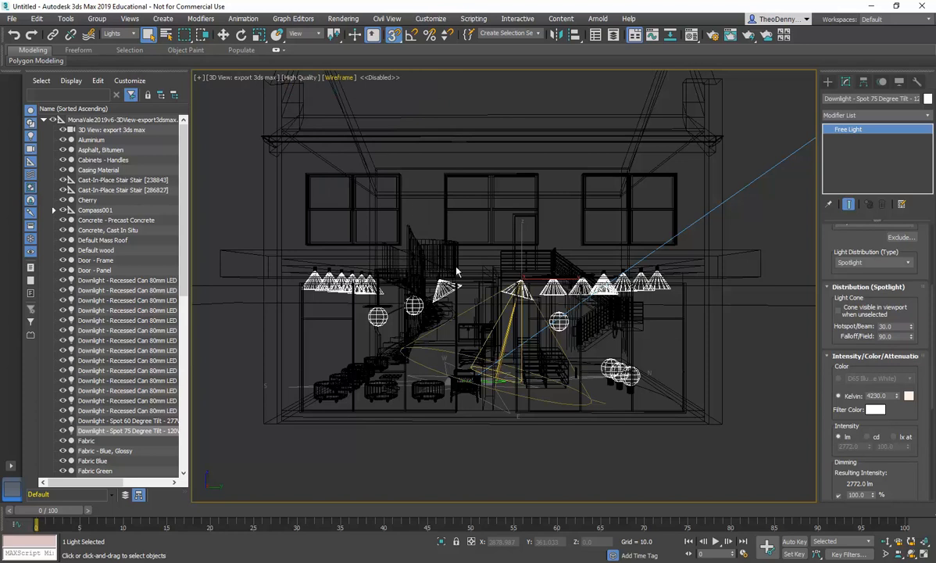
{"action": "key", "text": "F3"}
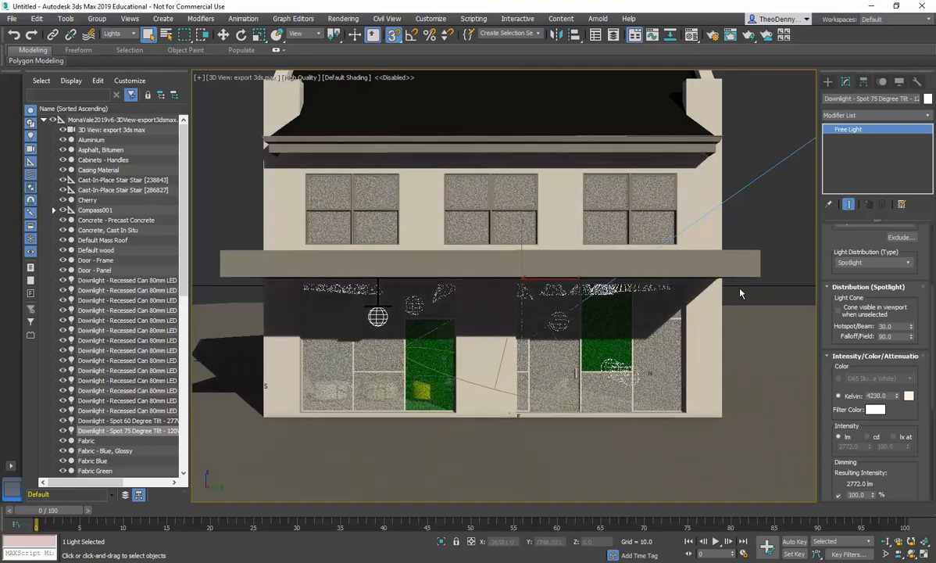
Step: Create a photometric Target Light in front of the shop, aimed at the entrance doorway
{"action": "right_click", "coordinate": [501, 269]}
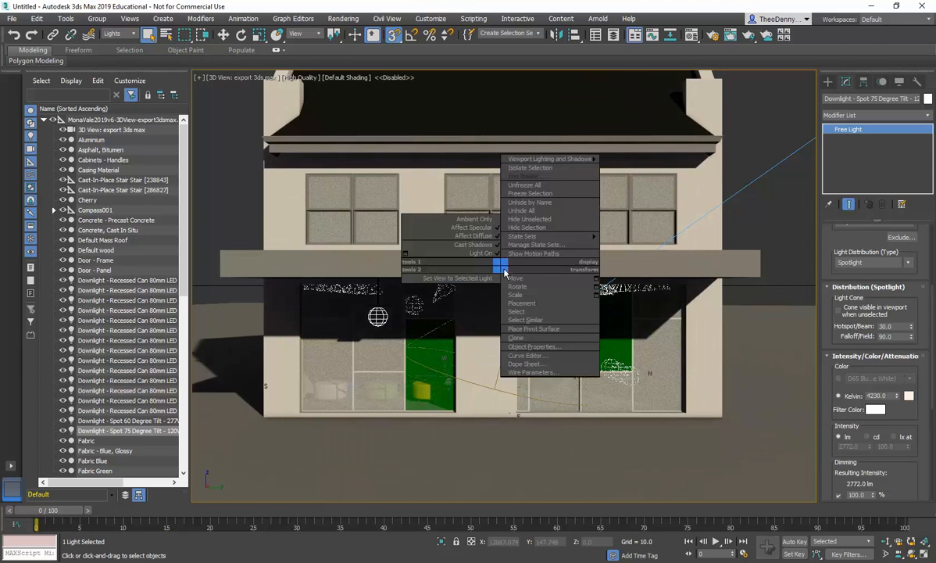
{"action": "left_click", "coordinate": [768, 207]}
{"action": "left_click", "coordinate": [828, 82]}
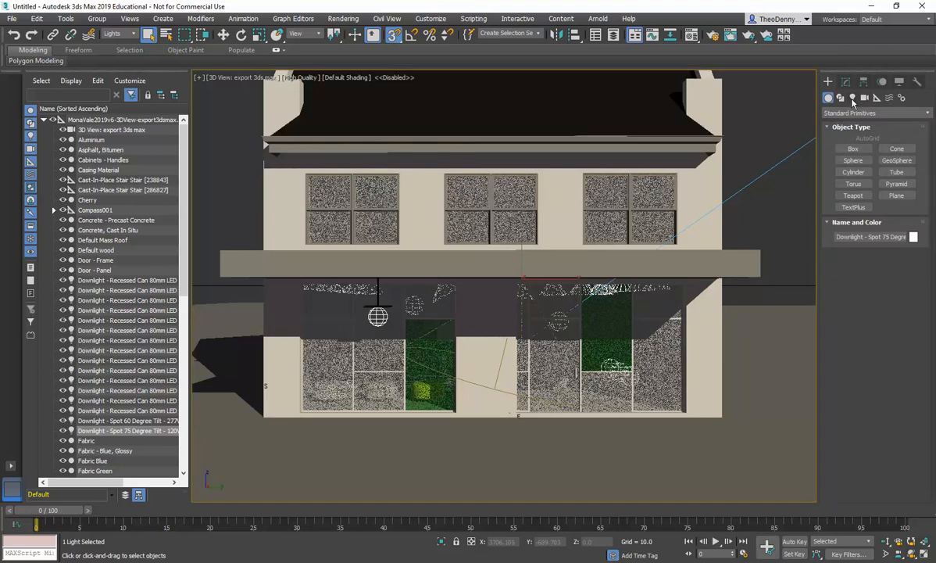
{"action": "left_click", "coordinate": [853, 97]}
{"action": "left_click", "coordinate": [853, 149]}
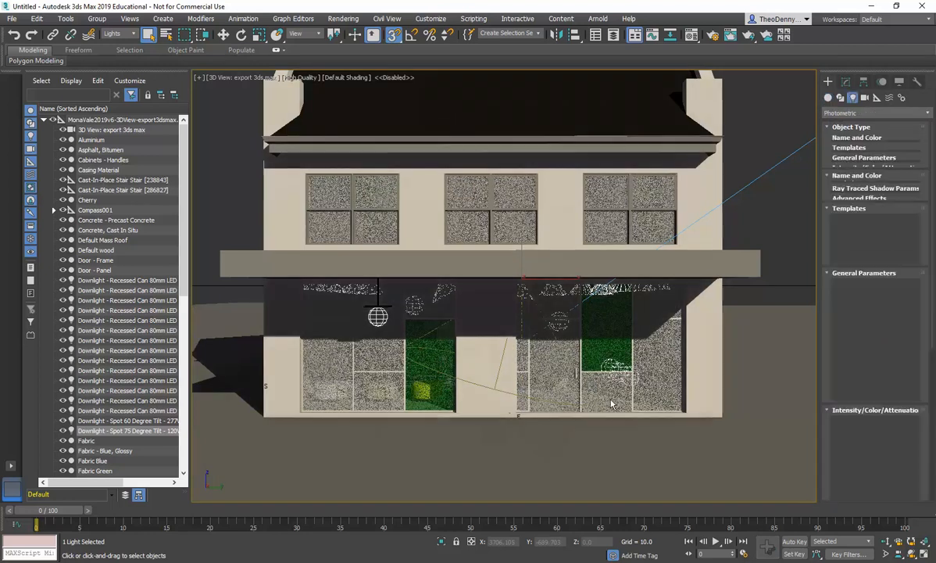
{"action": "mouse_move", "coordinate": [752, 470]}
{"action": "left_mouse_down"}
{"action": "mouse_move", "coordinate": [821, 473]}
{"action": "mouse_move", "coordinate": [515, 372]}
{"action": "left_mouse_up"}
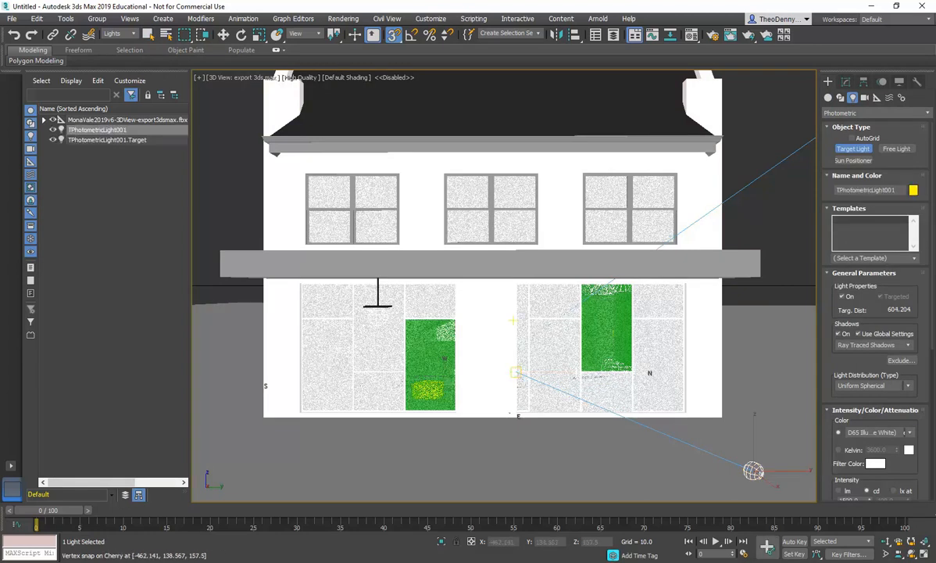
Step: Move the new photometric light's source slightly upward
{"action": "right_click", "coordinate": [711, 447]}
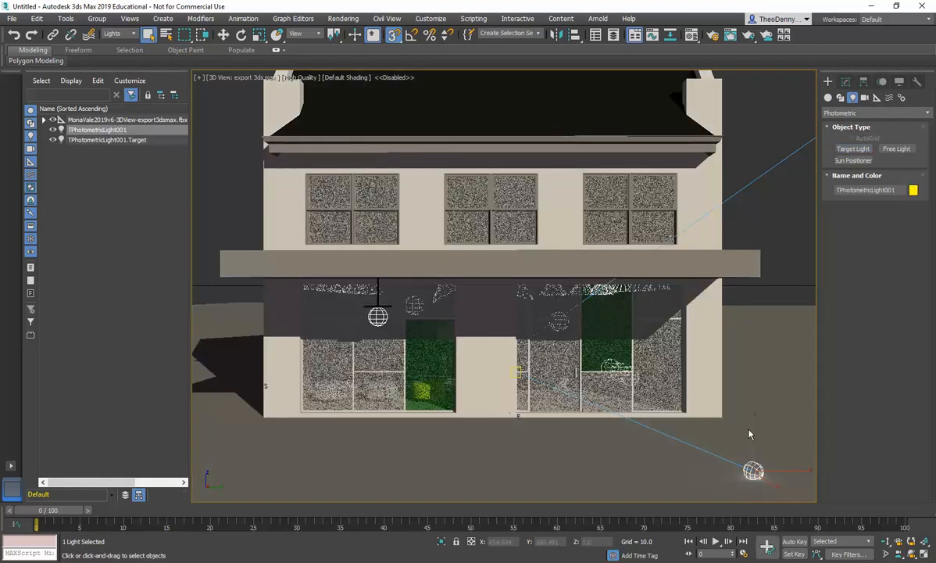
{"action": "right_click", "coordinate": [756, 452]}
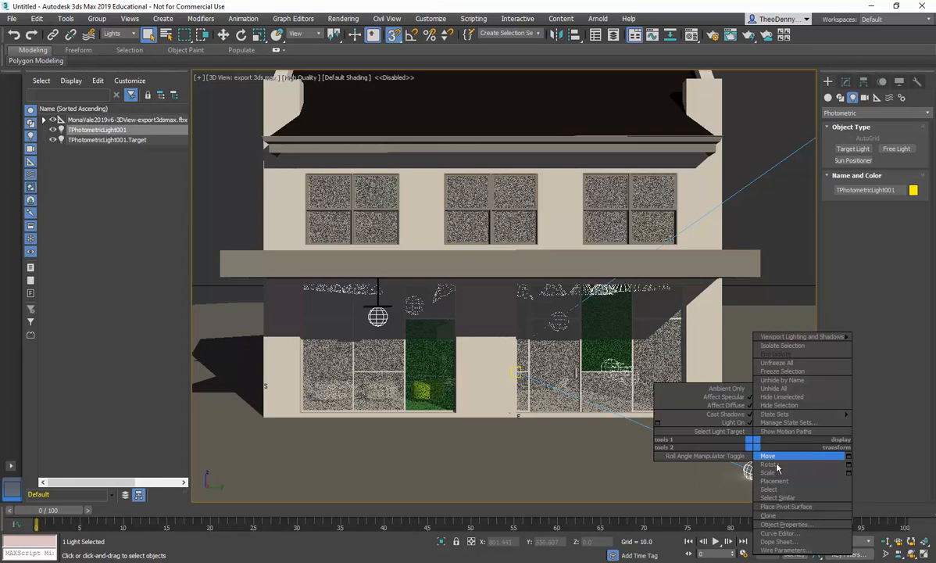
{"action": "left_click", "coordinate": [780, 457]}
{"action": "left_click_drag", "start_coordinate": [753, 440], "coordinate": [749, 433]}
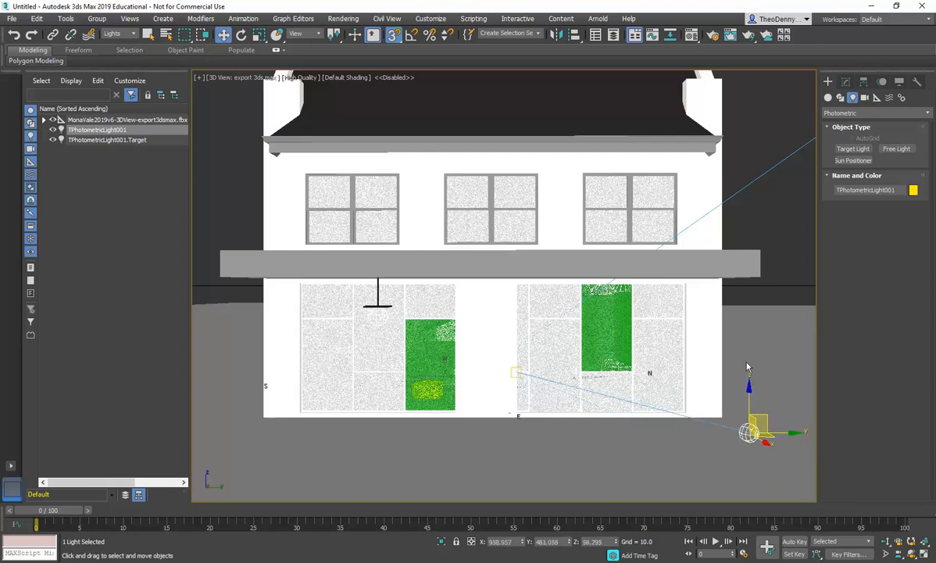
{"action": "left_click", "coordinate": [782, 257]}
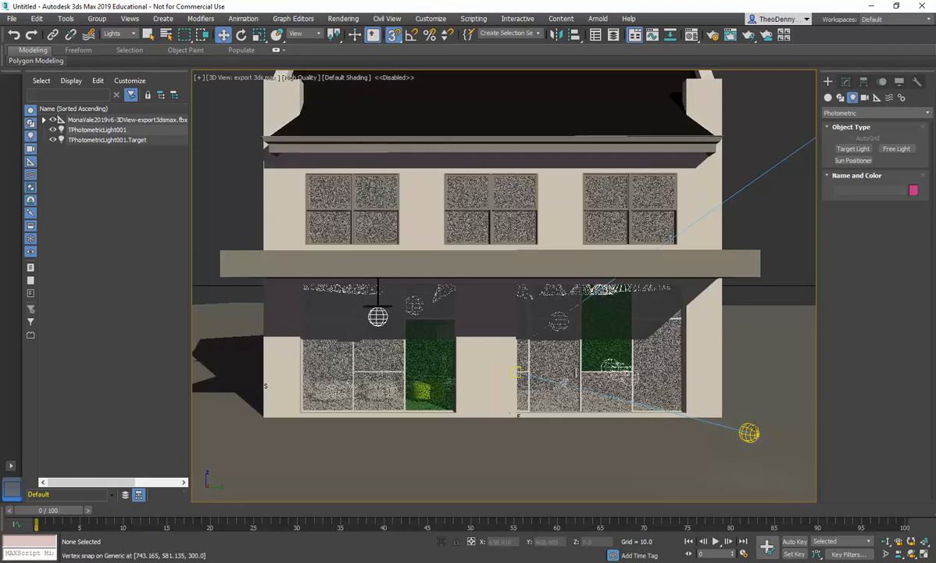
{"action": "left_click", "coordinate": [751, 428]}
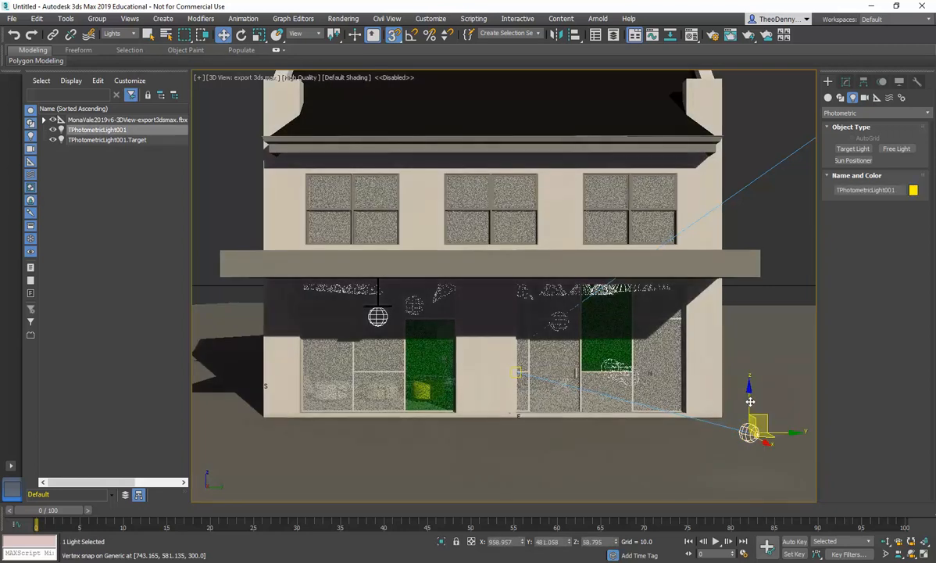
{"action": "left_click_drag", "start_coordinate": [750, 432], "coordinate": [750, 416]}
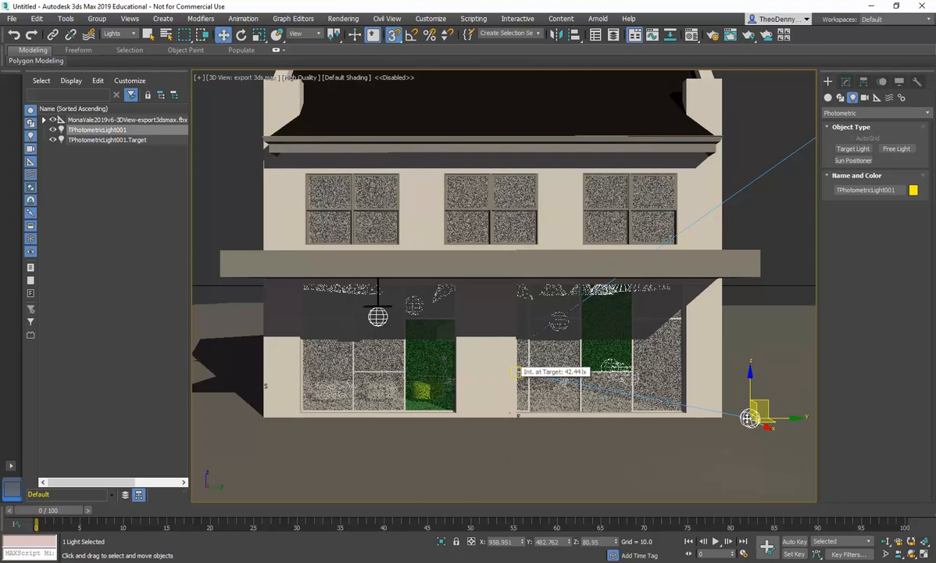
Step: Turn off Targeted to make the new photometric light a free light
{"action": "left_click", "coordinate": [846, 82]}
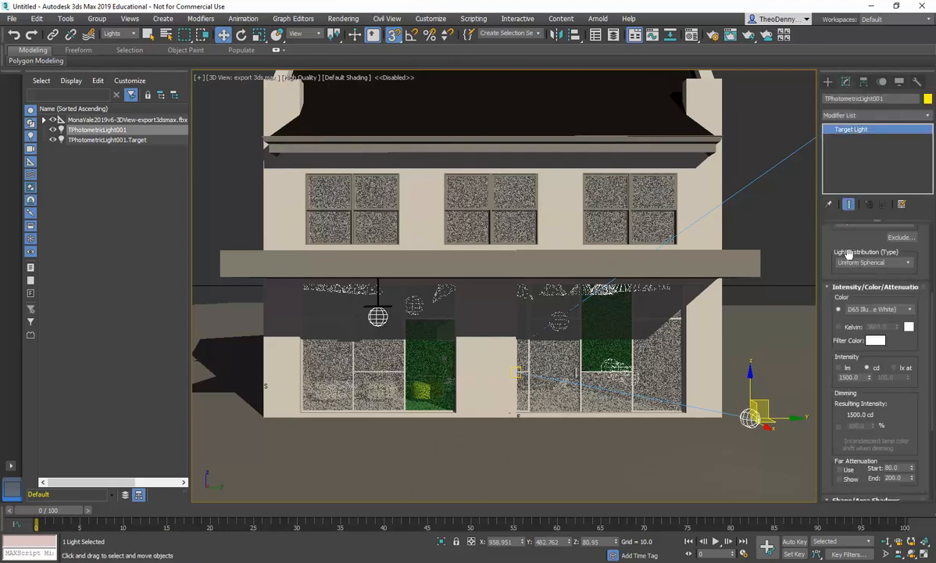
{"action": "mouse_move", "coordinate": [835, 248]}
{"action": "left_mouse_down"}
{"action": "mouse_move", "coordinate": [835, 330]}
{"action": "mouse_move", "coordinate": [833, 319]}
{"action": "left_mouse_up"}
{"action": "left_click", "coordinate": [877, 246]}
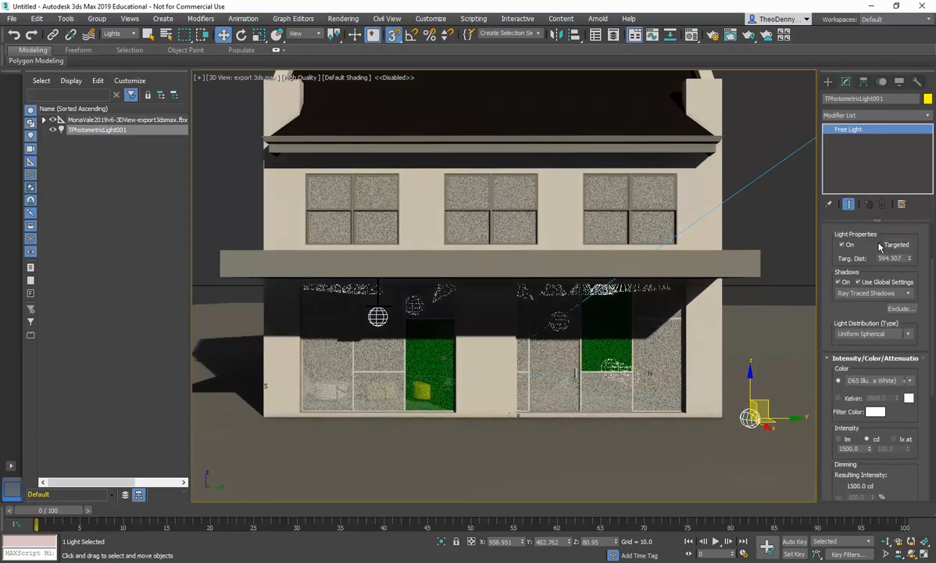
Step: Move the free light lower and set its intensity to 7969 cd
{"action": "left_click_drag", "start_coordinate": [746, 393], "coordinate": [750, 460]}
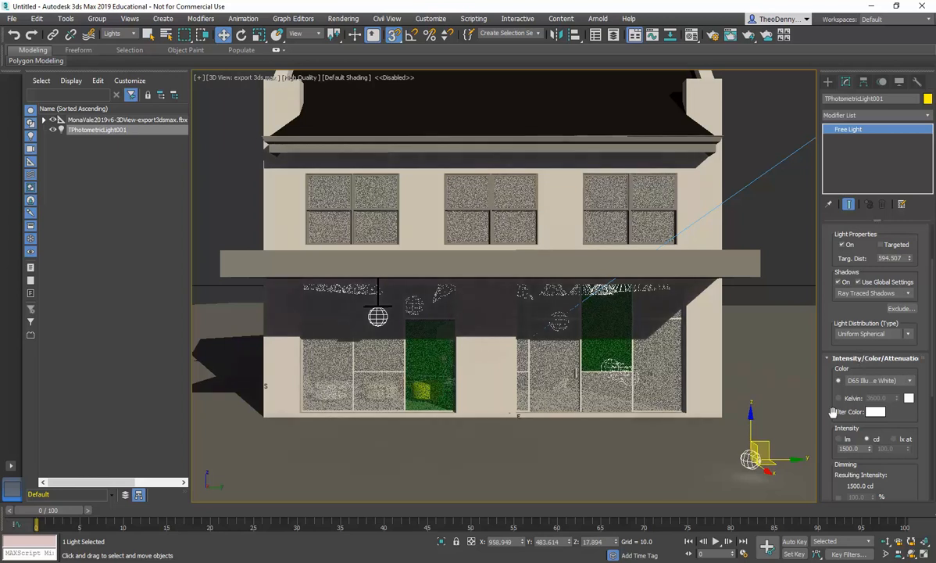
{"action": "left_click_drag", "start_coordinate": [833, 420], "coordinate": [833, 276]}
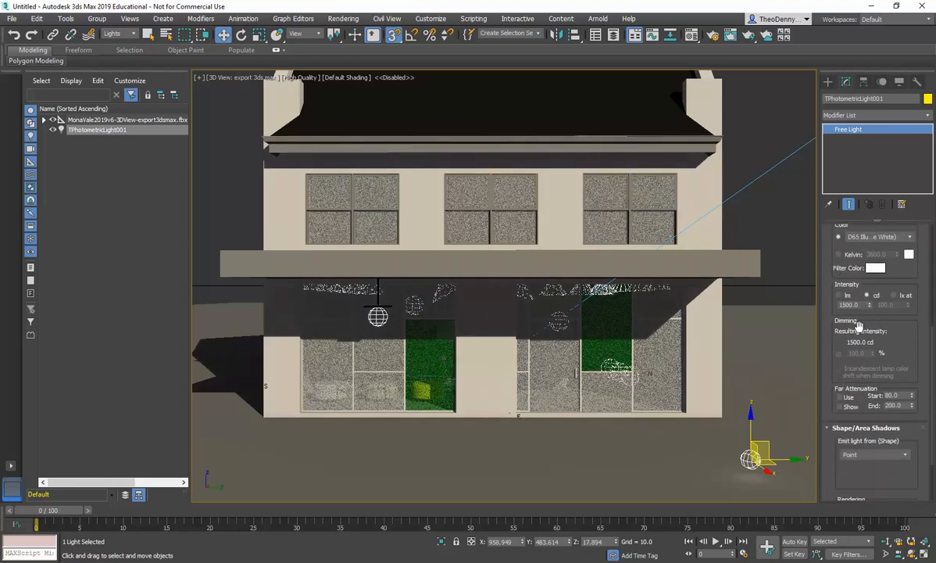
{"action": "left_click_drag", "start_coordinate": [870, 306], "coordinate": [867, 282]}
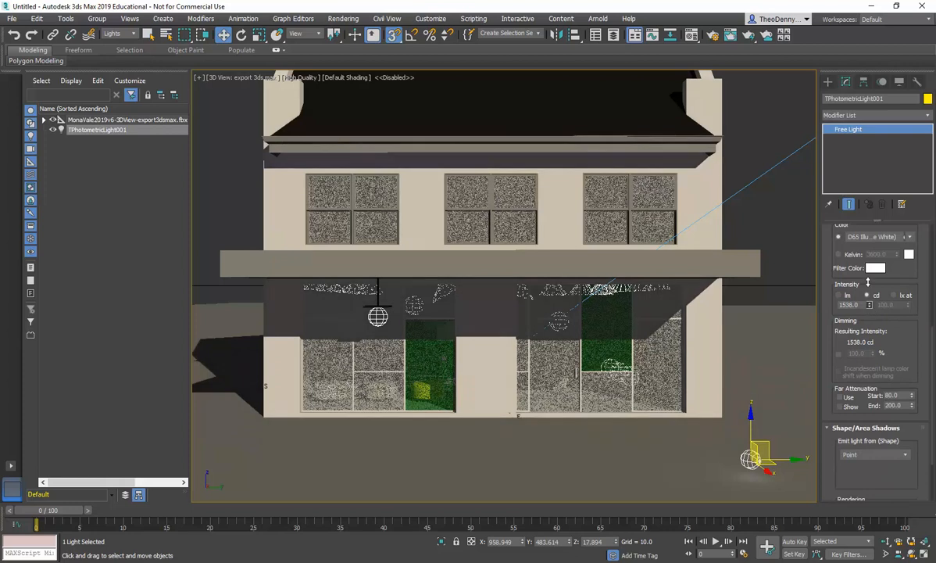
{"action": "left_click_drag", "start_coordinate": [866, 198], "coordinate": [814, 286]}
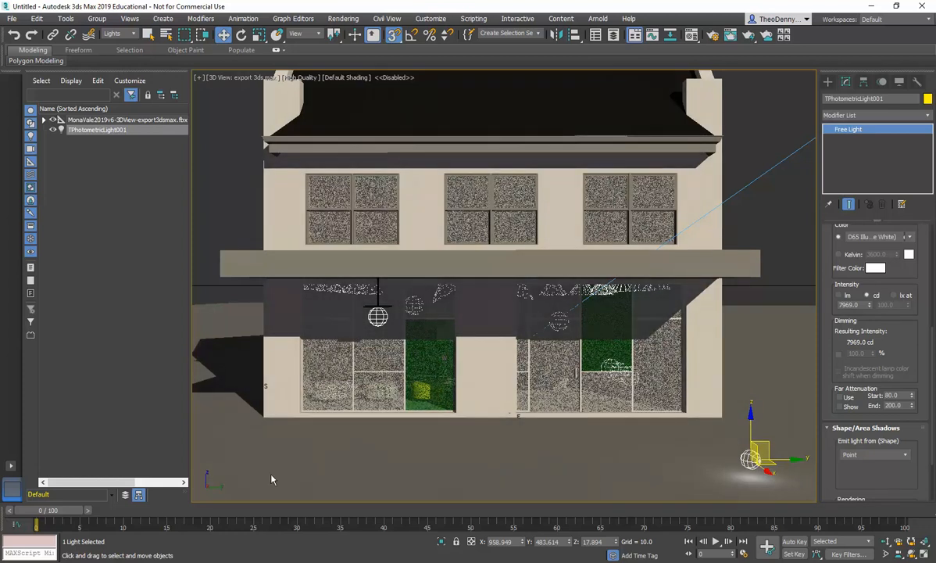
{"action": "left_click", "coordinate": [733, 443]}
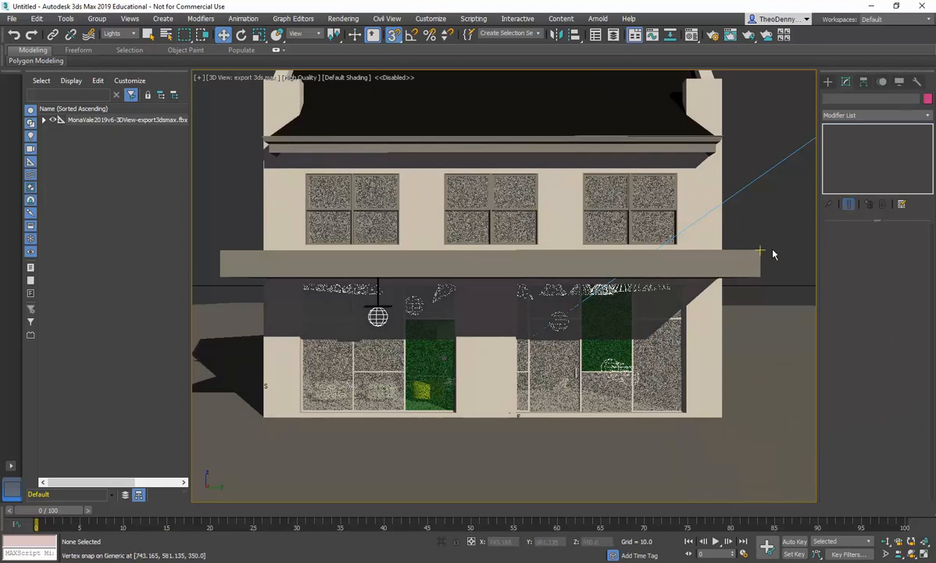
Step: Open geometry creation with the Standard Primitives object types
{"action": "left_click", "coordinate": [828, 82]}
{"action": "left_click", "coordinate": [828, 98]}
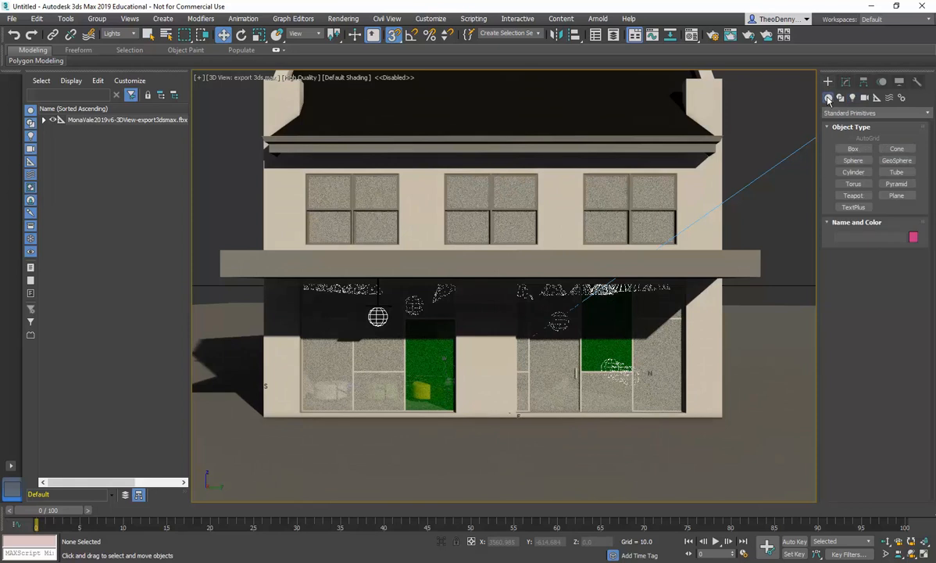
{"action": "left_click", "coordinate": [845, 114]}
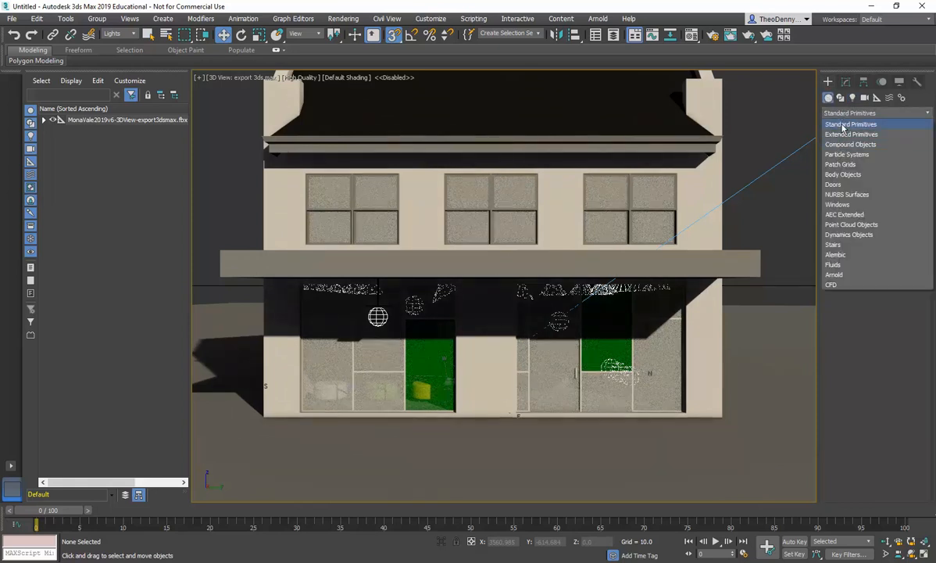
{"action": "left_click", "coordinate": [844, 125]}
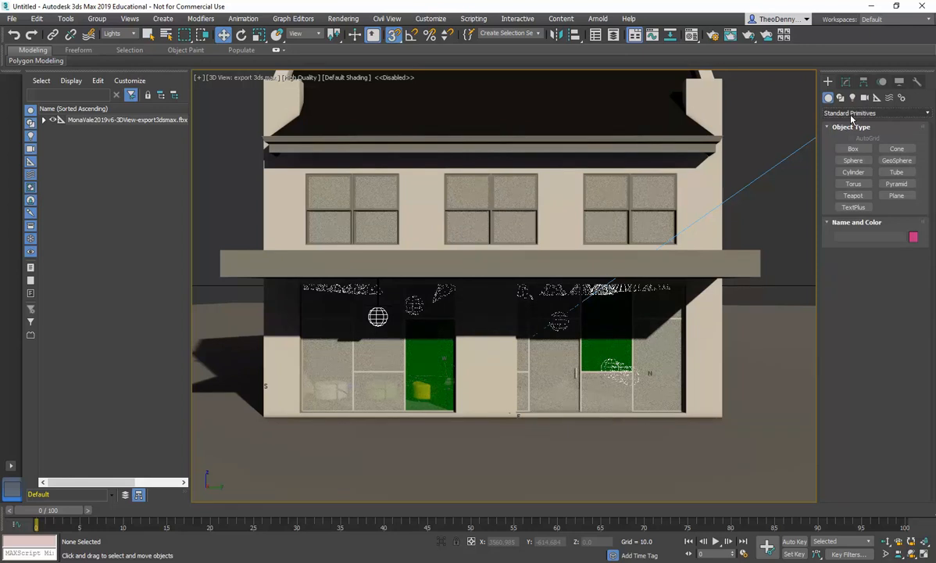
{"action": "left_click", "coordinate": [852, 115]}
{"action": "left_click", "coordinate": [852, 122]}
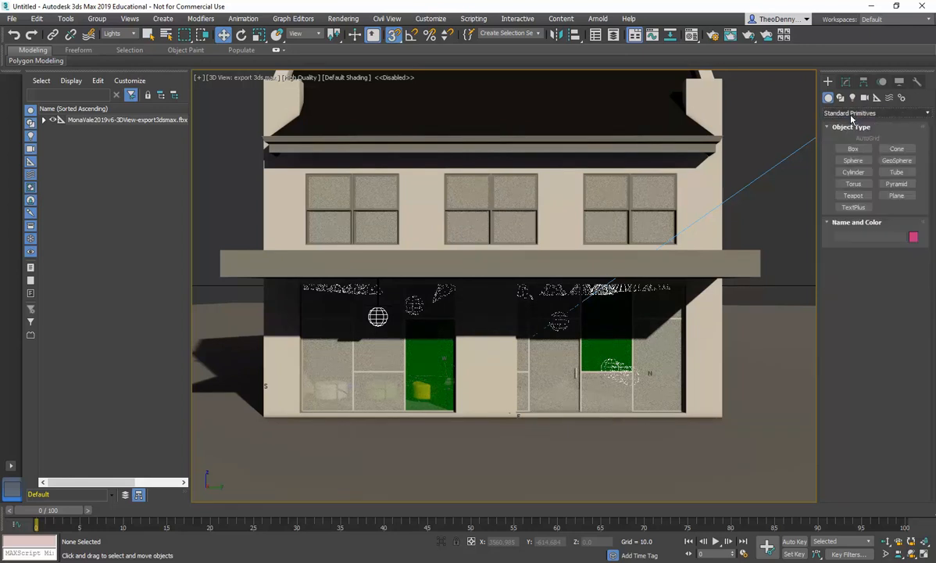
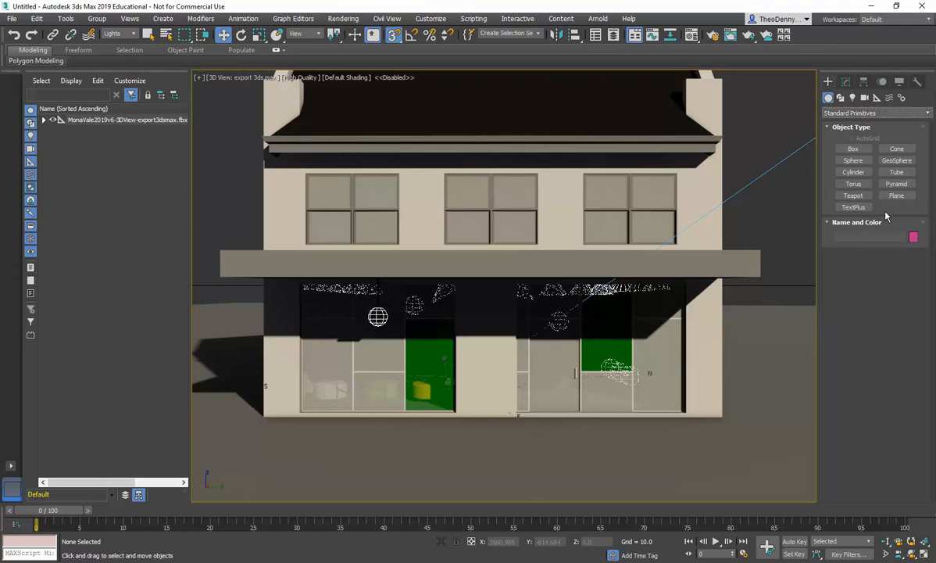
{"action": "left_click", "coordinate": [865, 114]}
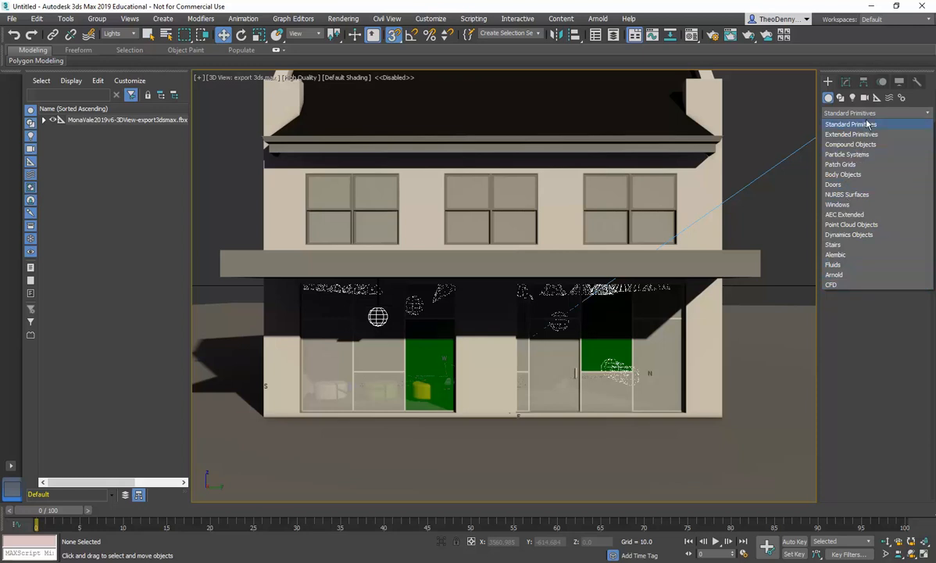
{"action": "left_click", "coordinate": [919, 112]}
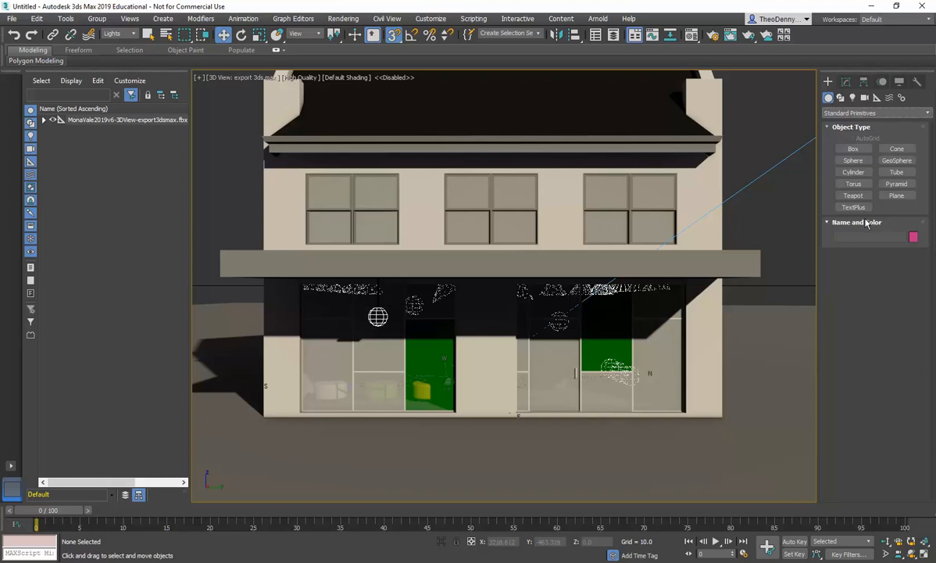
{"action": "left_click", "coordinate": [860, 113]}
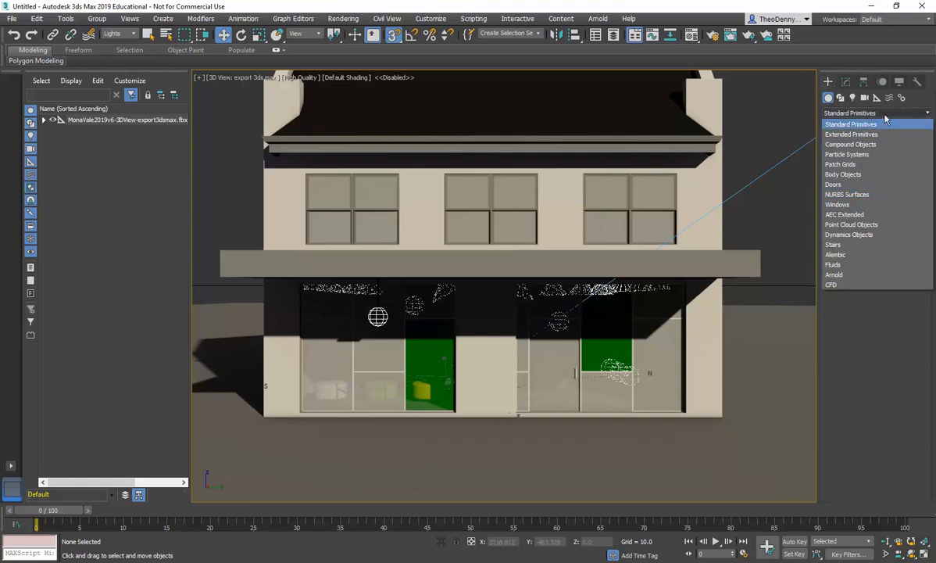
{"action": "left_click", "coordinate": [886, 117]}
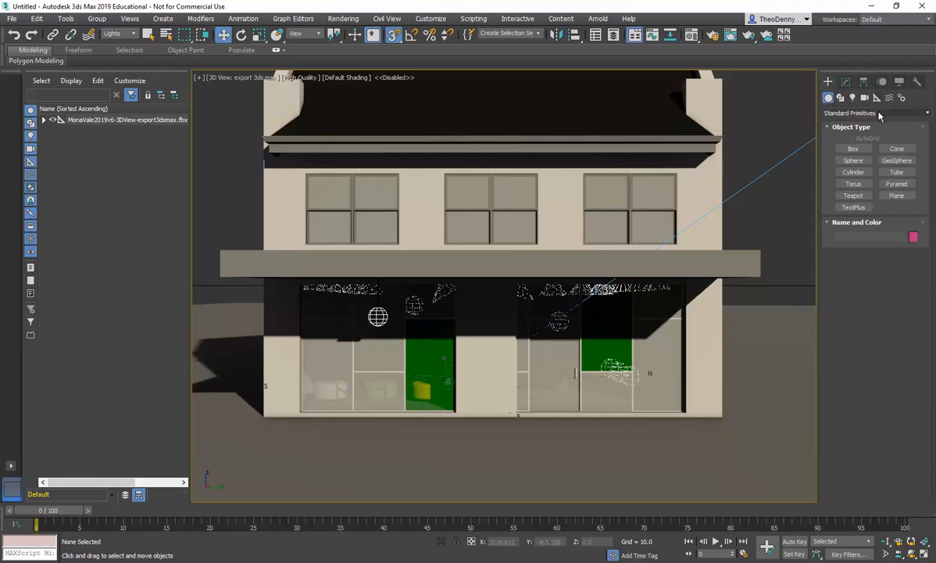
{"action": "left_click", "coordinate": [880, 114]}
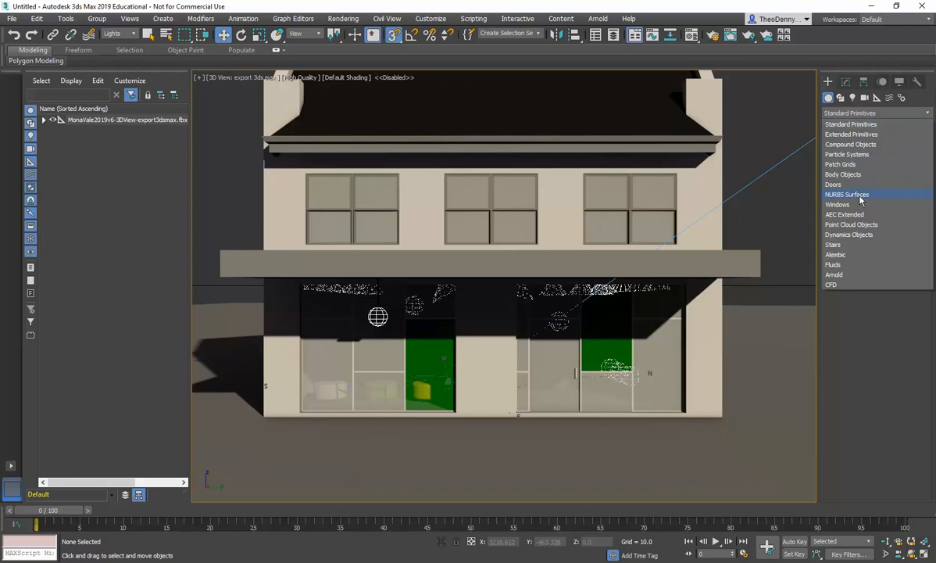
{"action": "left_click", "coordinate": [884, 114]}
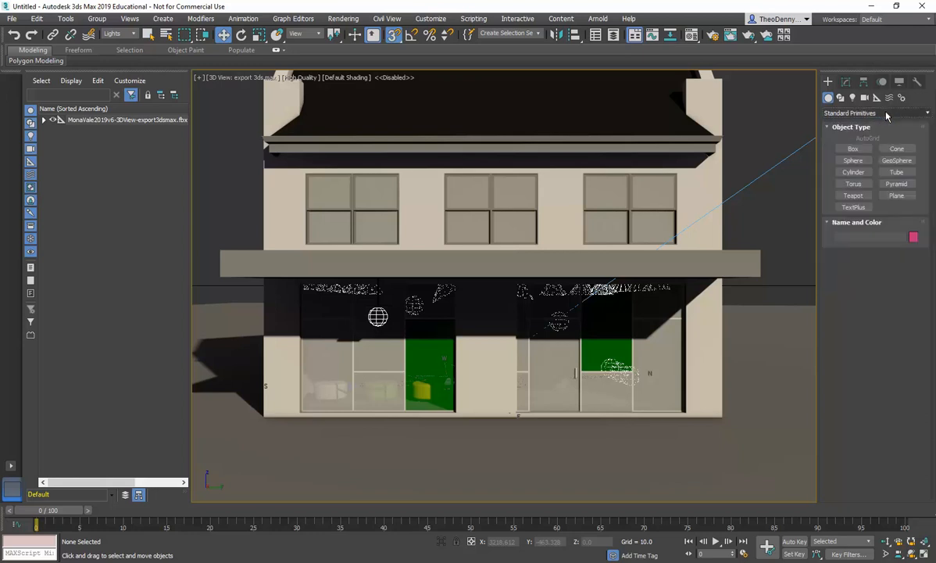
{"action": "left_click", "coordinate": [886, 114]}
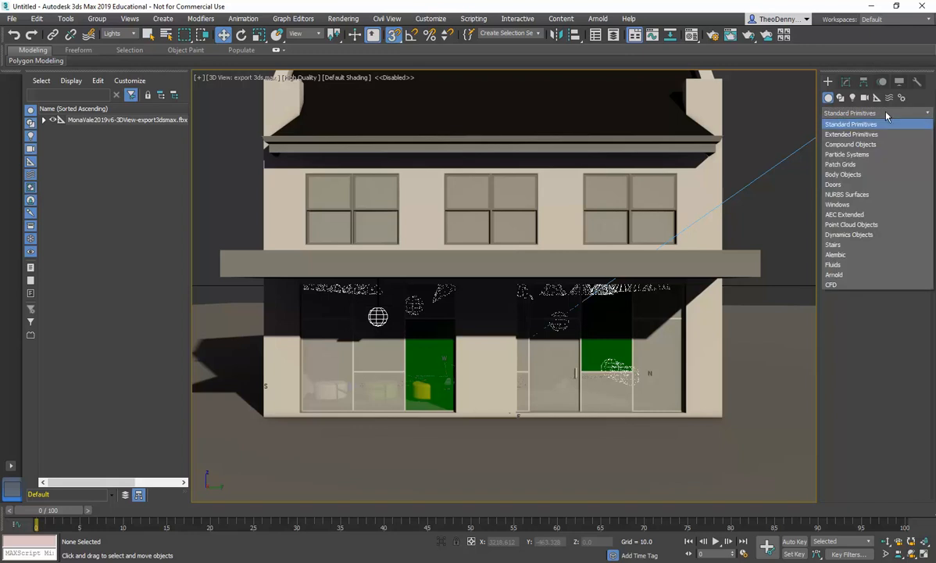
{"action": "left_click", "coordinate": [857, 175]}
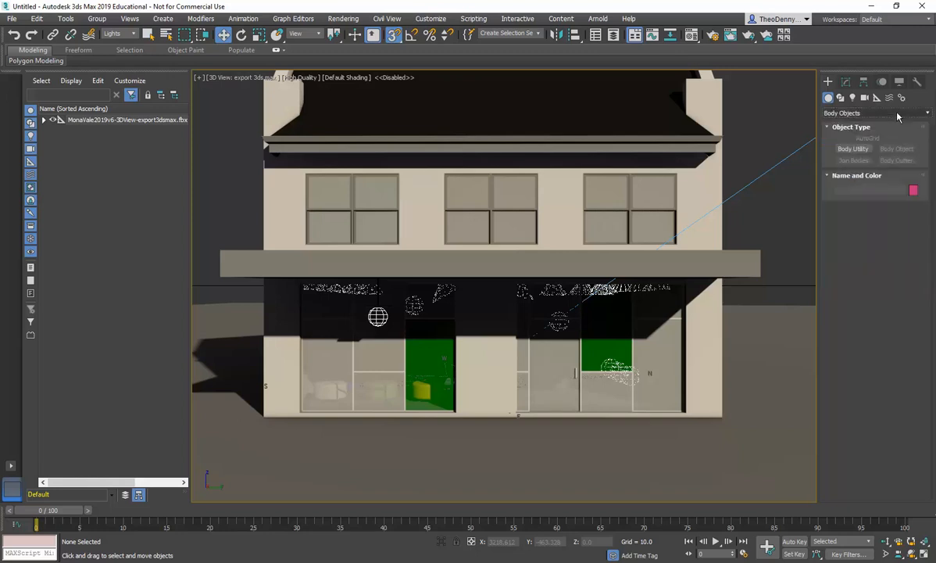
Step: Create a Biped figure standing in front of the right shop window and move it into place
{"action": "left_click", "coordinate": [901, 97]}
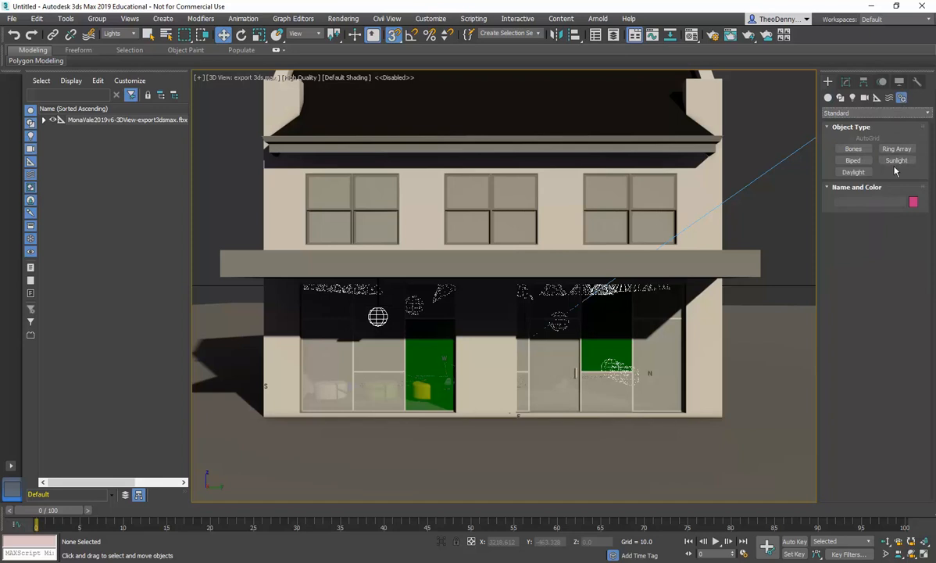
{"action": "left_click", "coordinate": [853, 160]}
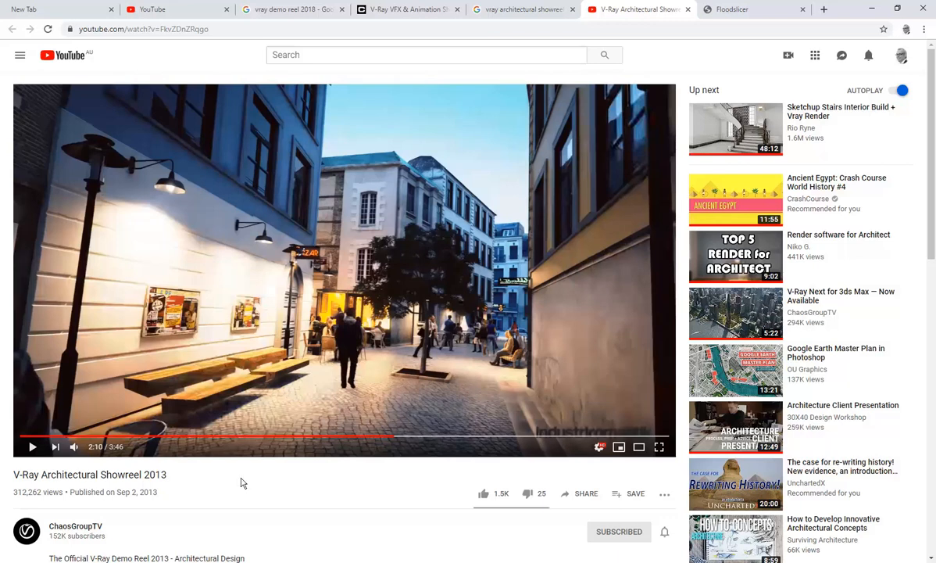
{"action": "left_click", "coordinate": [873, 9]}
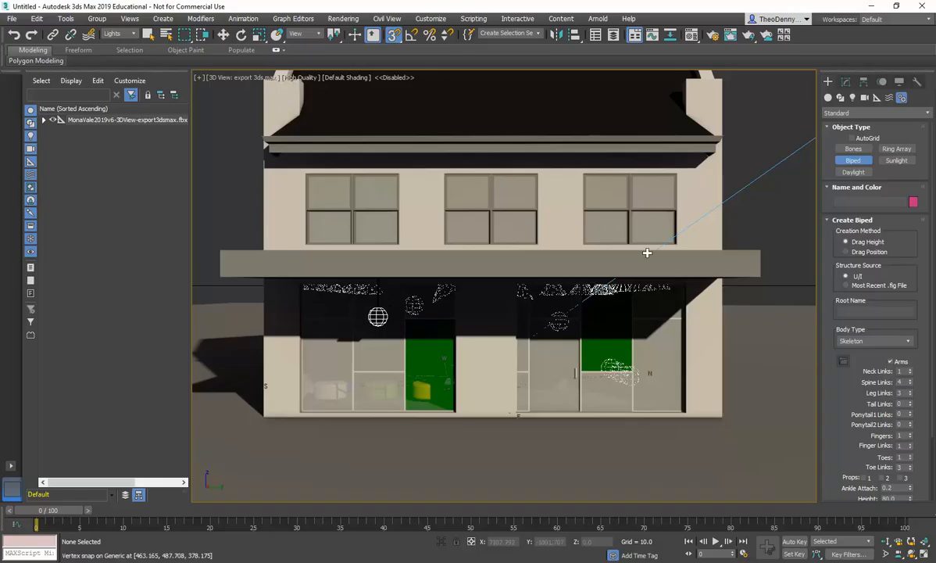
{"action": "left_click", "coordinate": [575, 465]}
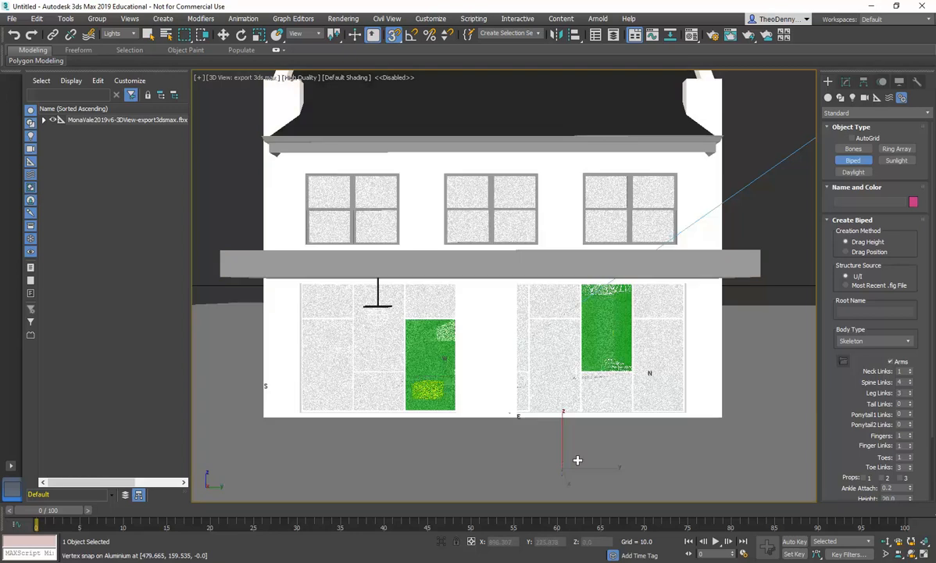
{"action": "left_click_drag", "start_coordinate": [577, 458], "coordinate": [561, 328]}
{"action": "key", "text": "w"}
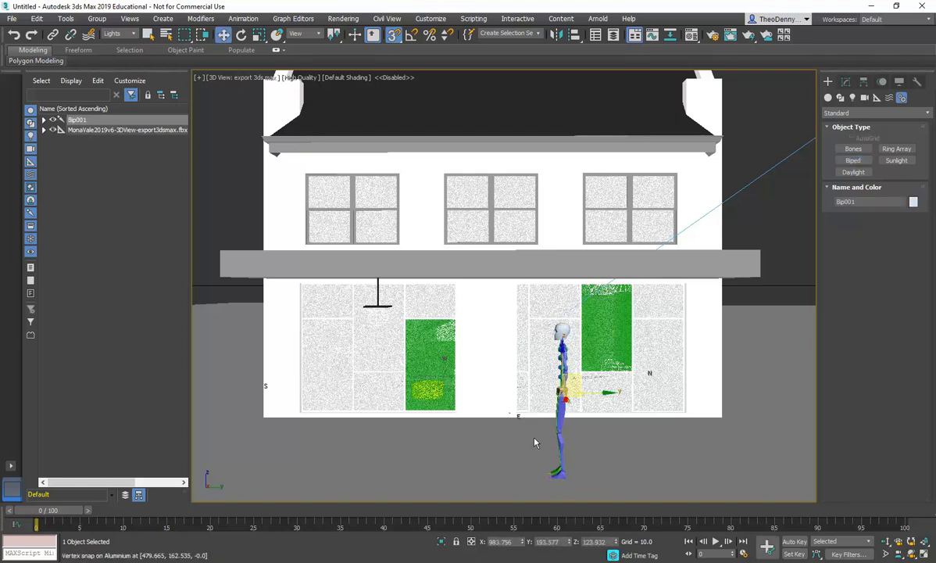
{"action": "left_click_drag", "start_coordinate": [591, 391], "coordinate": [561, 413]}
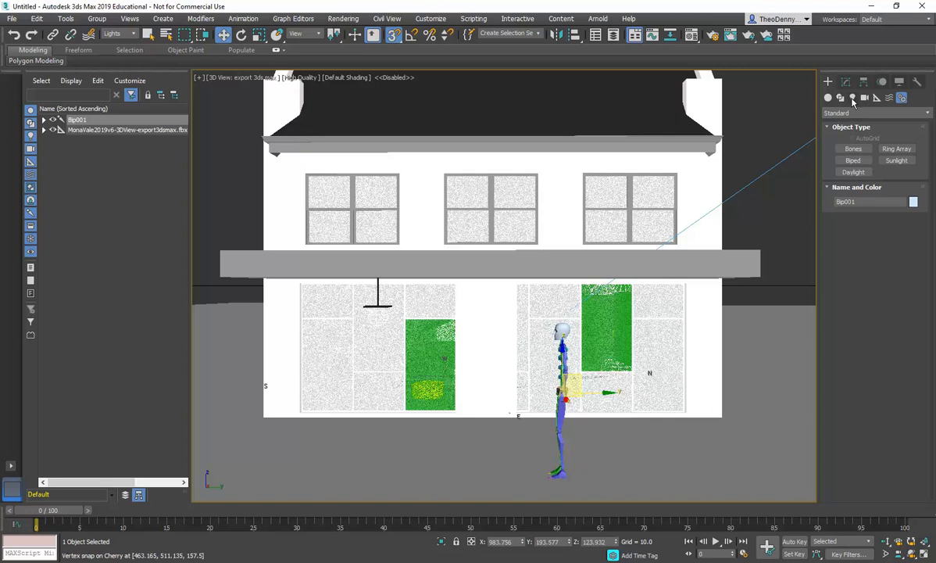
Step: Switch the camera viewport's display quality from High Quality to Standard
{"action": "left_click", "coordinate": [846, 81]}
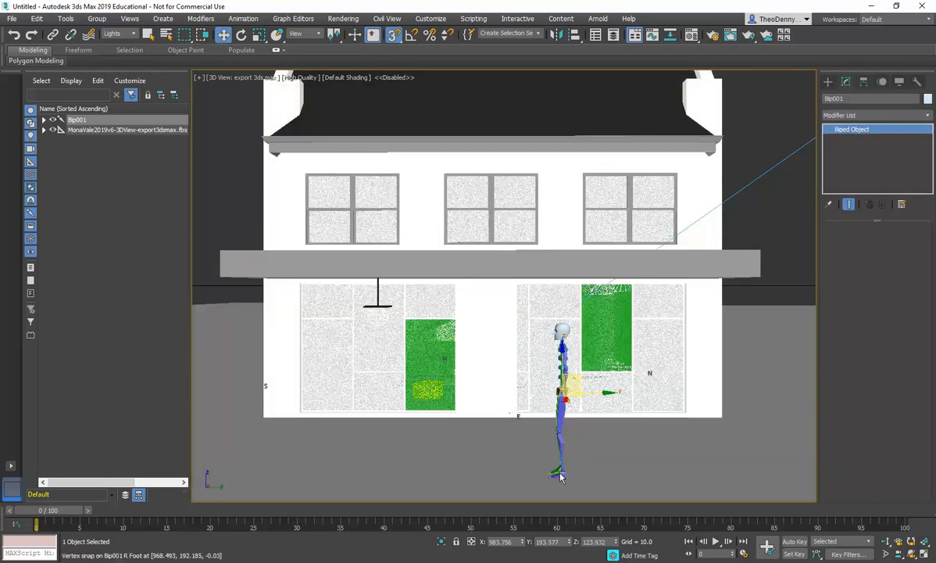
{"action": "left_click", "coordinate": [560, 479]}
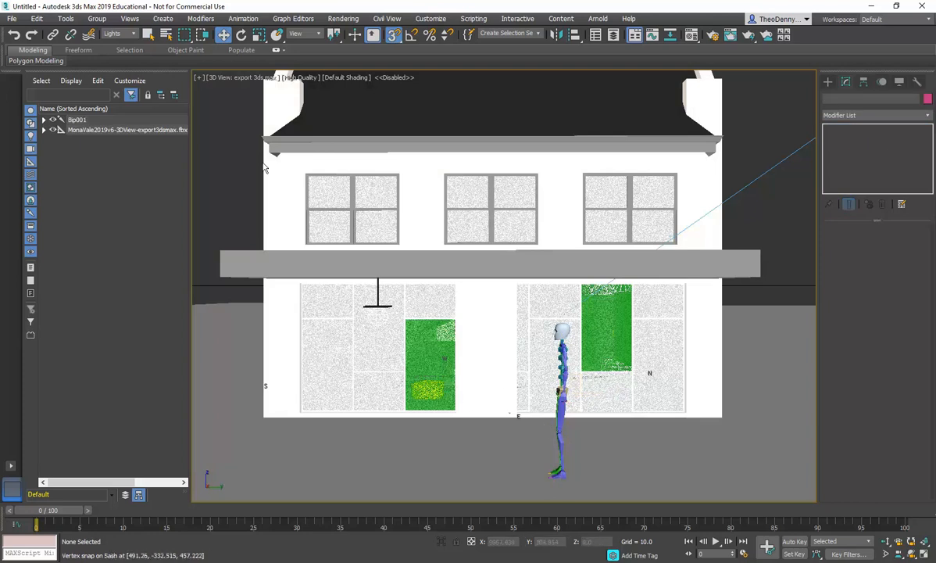
{"action": "left_click", "coordinate": [148, 35]}
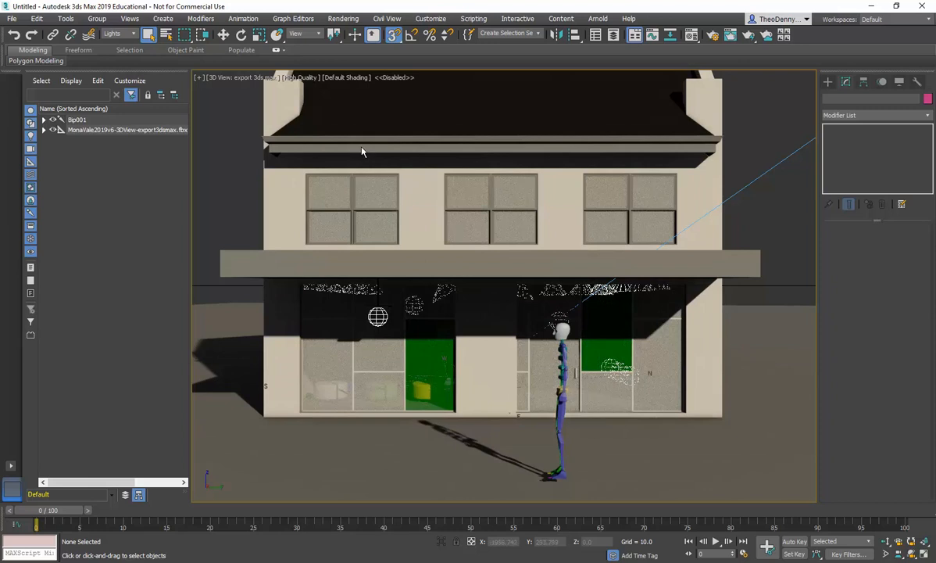
{"action": "left_click", "coordinate": [310, 78]}
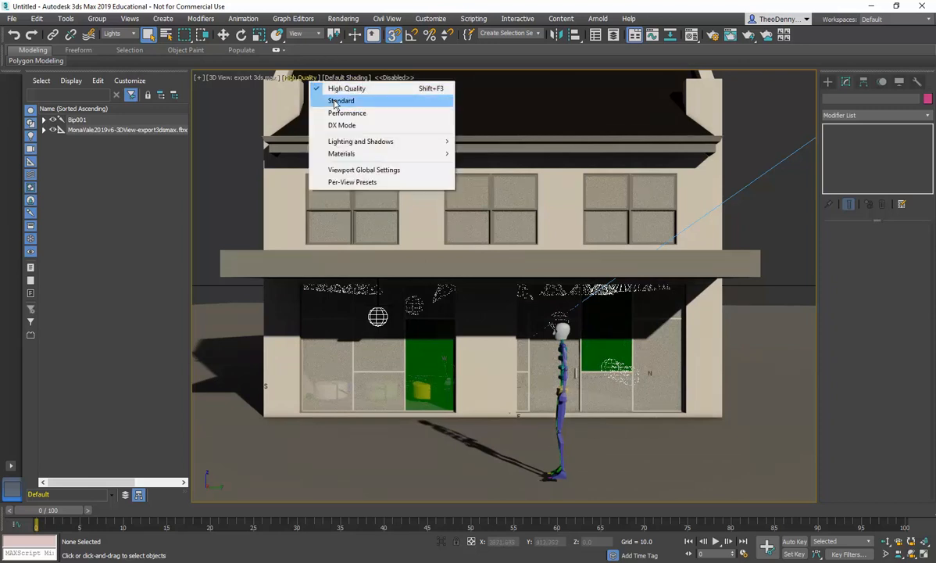
{"action": "left_click", "coordinate": [313, 100]}
{"action": "left_click", "coordinate": [331, 83]}
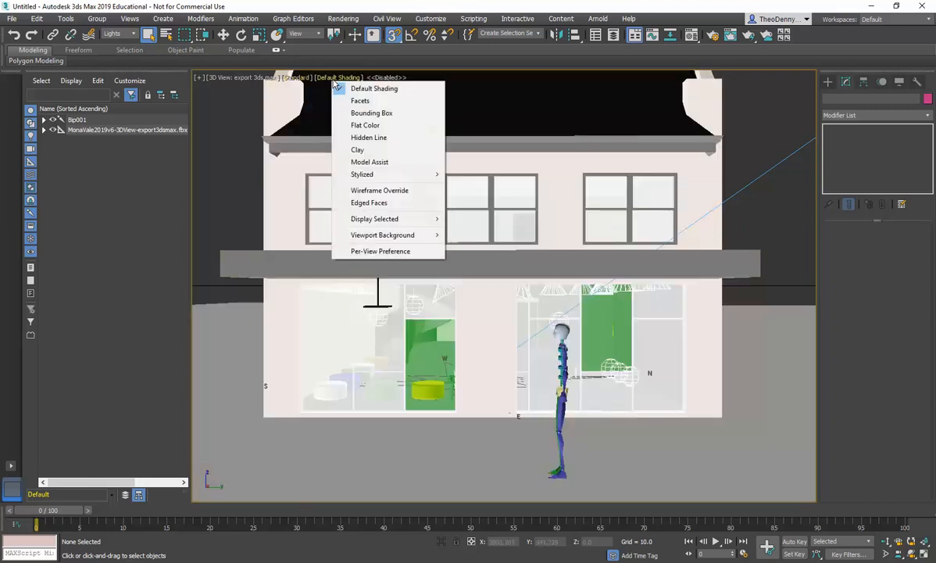
{"action": "left_click", "coordinate": [557, 472]}
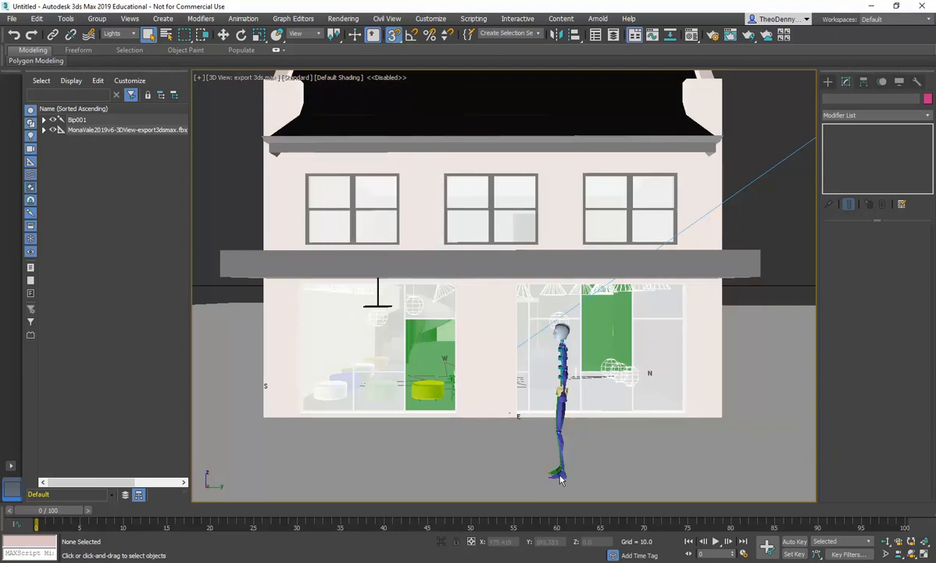
{"action": "left_click_drag", "start_coordinate": [542, 455], "coordinate": [599, 501]}
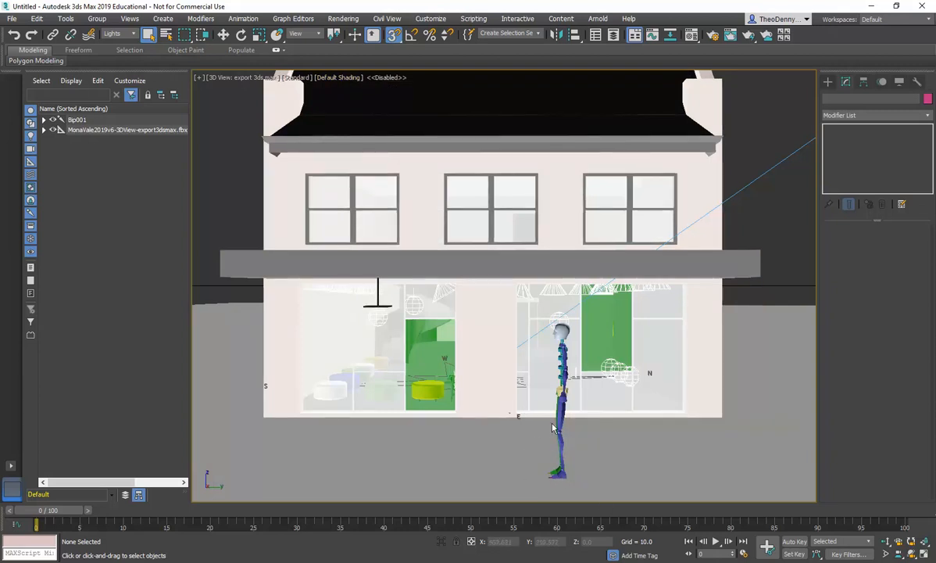
Step: Expand the Bip001 hierarchy in the scene explorer to inspect the biped's bones
{"action": "left_click", "coordinate": [44, 120]}
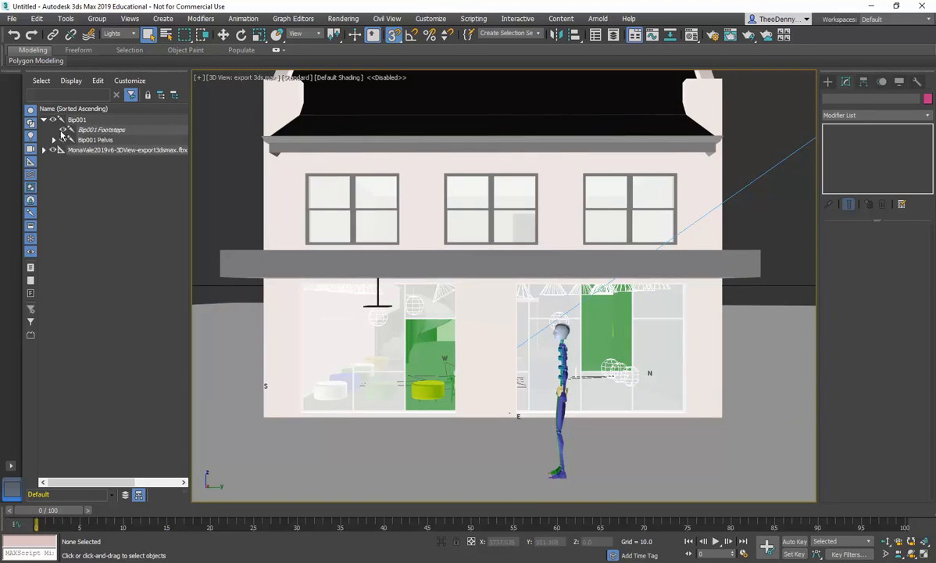
{"action": "left_click", "coordinate": [91, 131]}
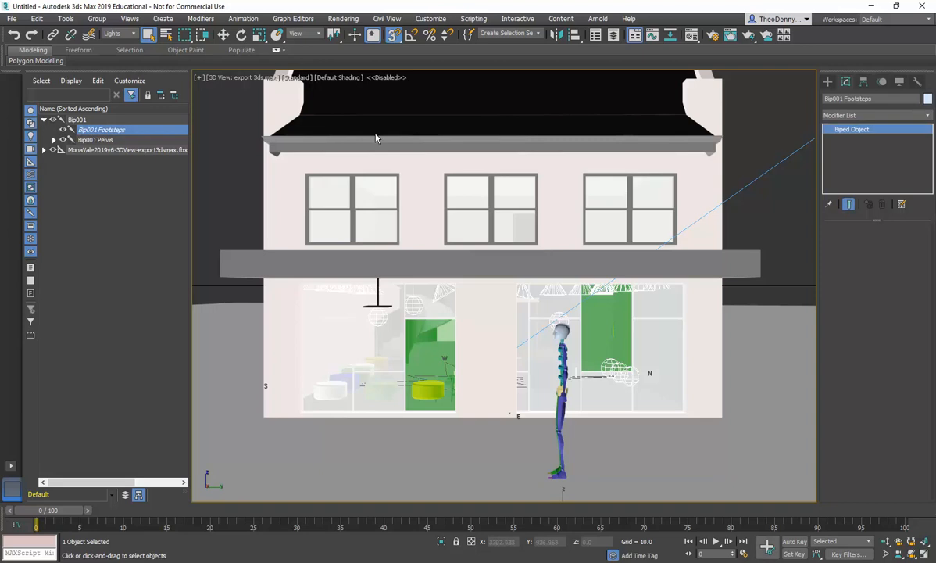
{"action": "left_click", "coordinate": [54, 139]}
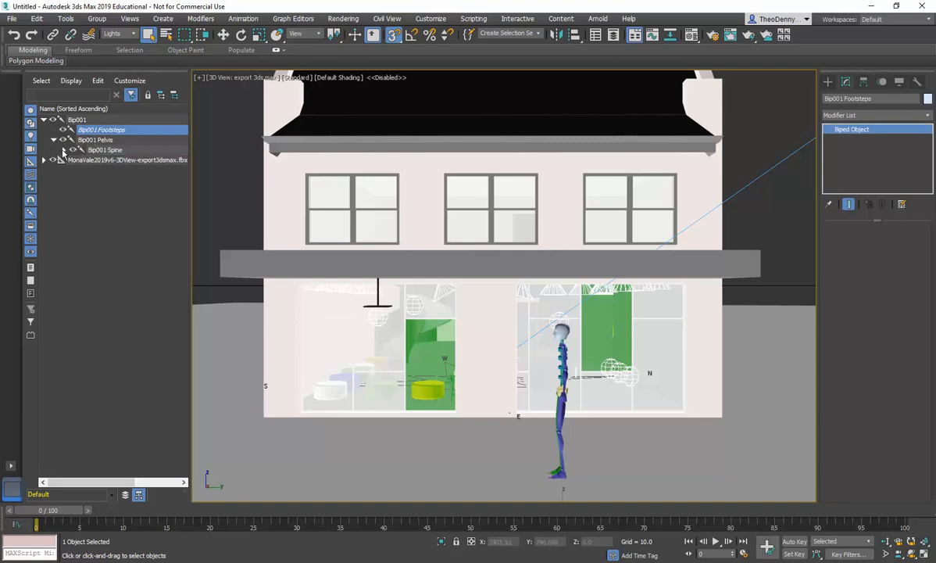
{"action": "left_click", "coordinate": [64, 150]}
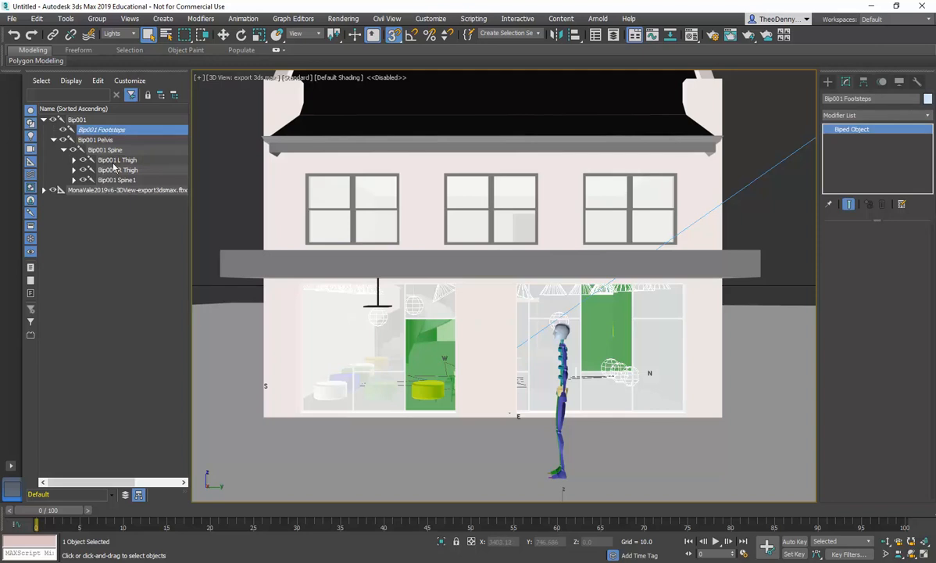
{"action": "left_click", "coordinate": [73, 171]}
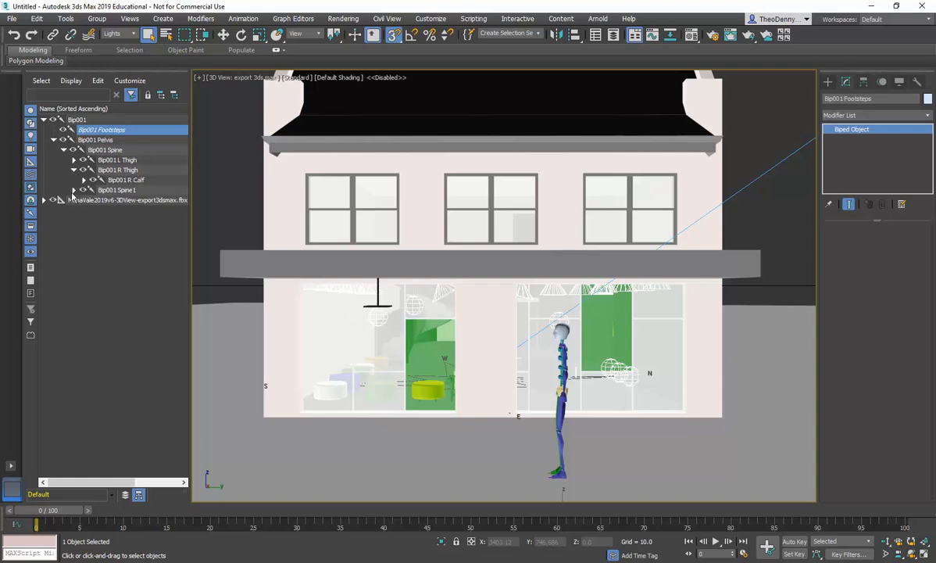
{"action": "left_click", "coordinate": [74, 190]}
{"action": "left_click", "coordinate": [84, 200]}
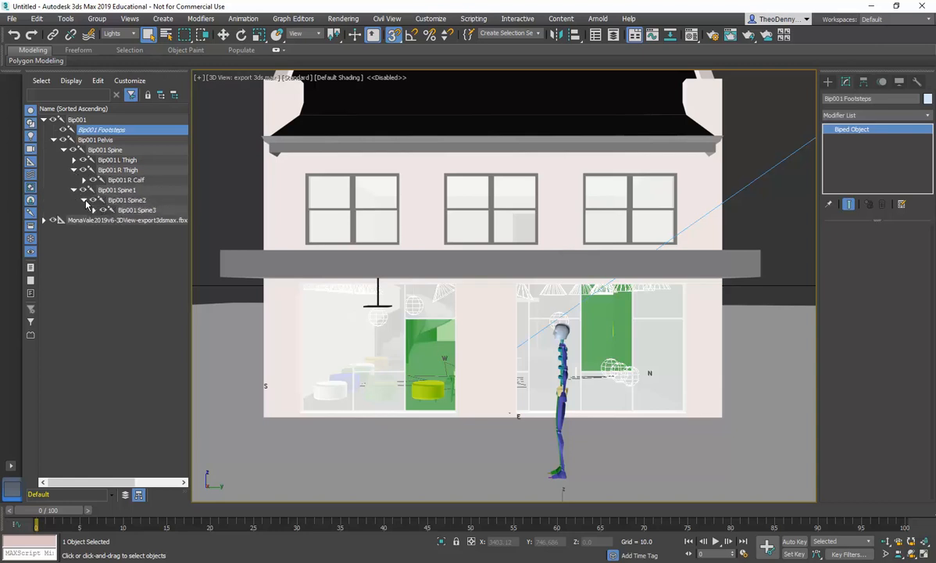
{"action": "left_click", "coordinate": [93, 209]}
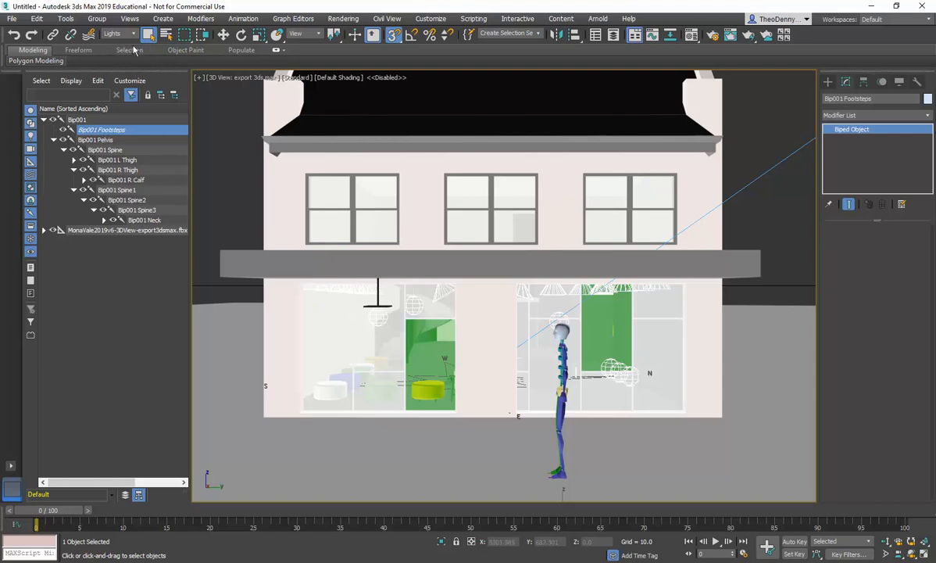
Step: Restore the four-viewport layout
{"action": "left_click", "coordinate": [224, 34]}
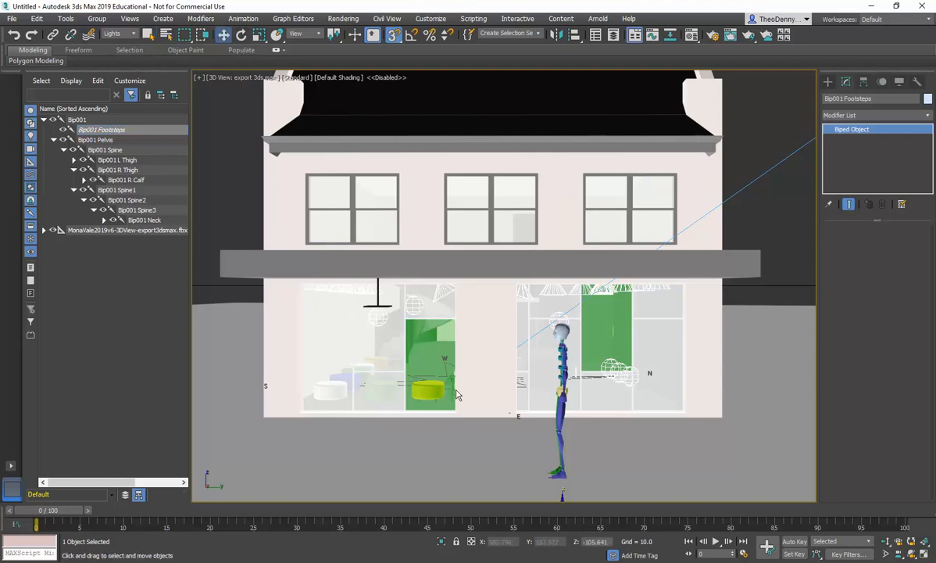
{"action": "left_click", "coordinate": [560, 478]}
{"action": "left_click_drag", "start_coordinate": [537, 457], "coordinate": [594, 501]}
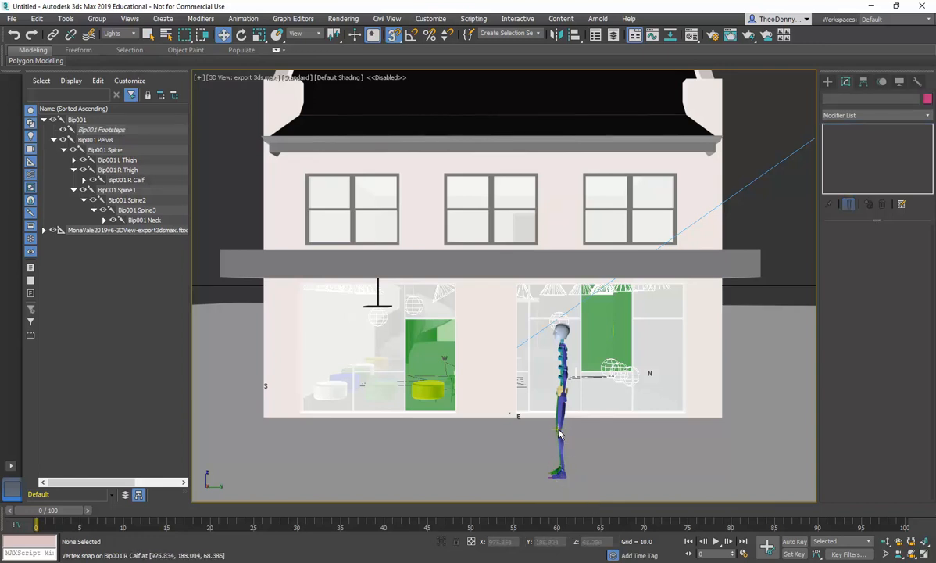
{"action": "key", "text": "alt+w"}
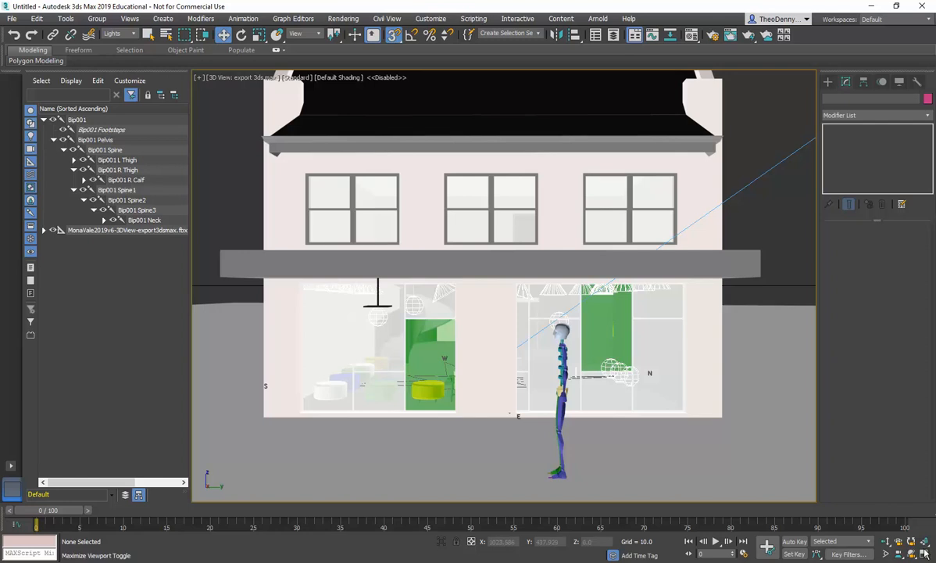
Step: Switch the upper-right camera viewport to the Front view
{"action": "left_click", "coordinate": [360, 245]}
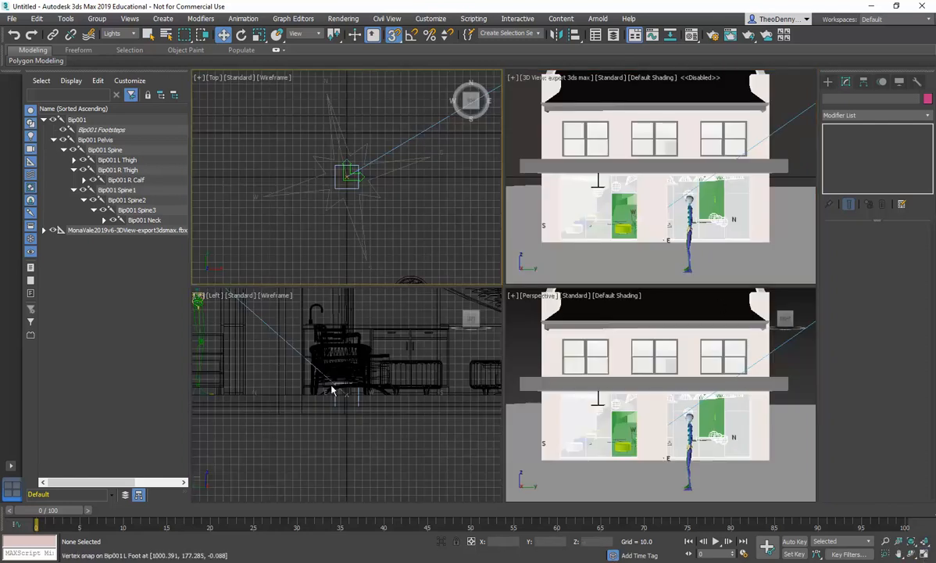
{"action": "scroll", "coordinate": [410, 394], "scroll_direction": "down", "scroll_amount": 6}
{"action": "mouse_move", "coordinate": [304, 378]}
{"action": "middle_mouse_down"}
{"action": "mouse_move", "coordinate": [167, 383]}
{"action": "mouse_move", "coordinate": [300, 379]}
{"action": "middle_mouse_up"}
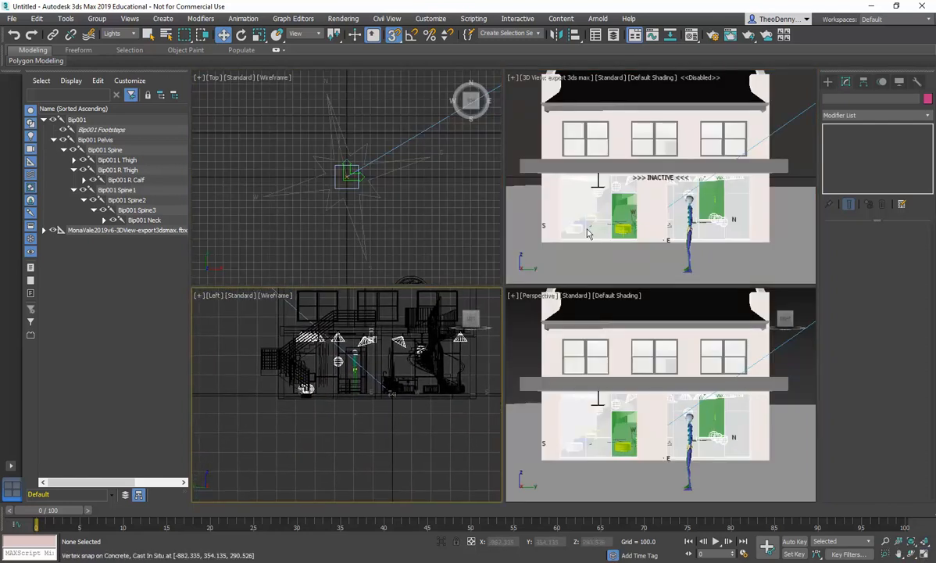
{"action": "left_click", "coordinate": [585, 176]}
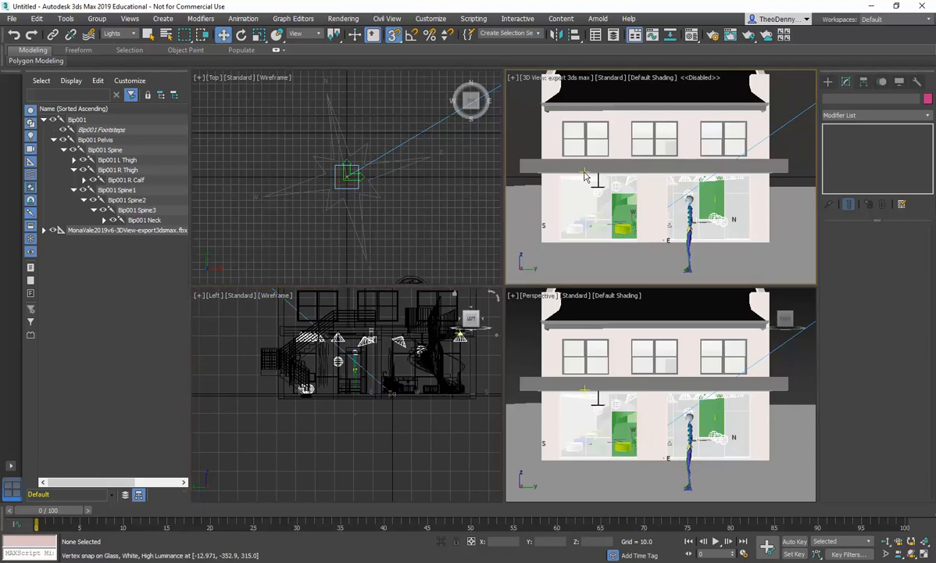
{"action": "key", "text": "f"}
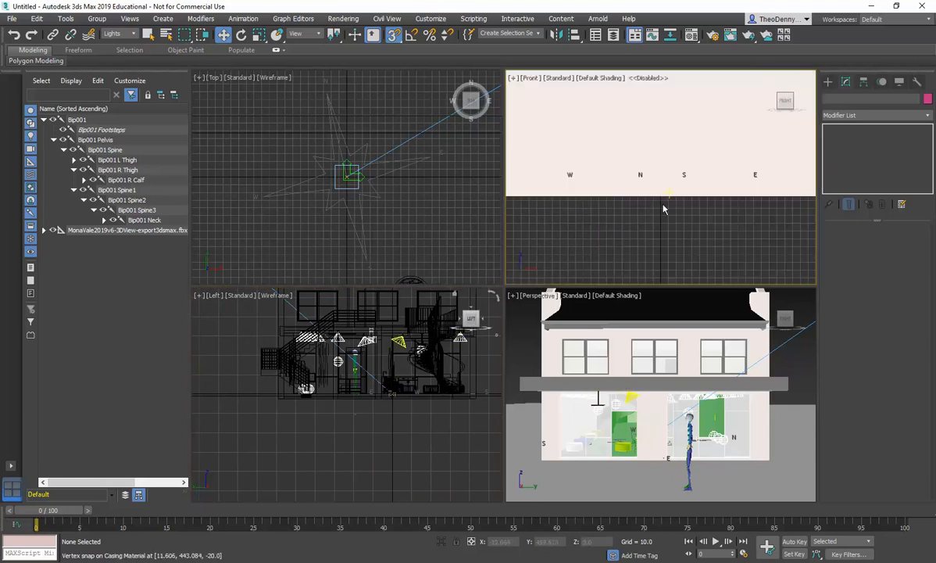
Step: Set the selection filter to All so the biped's parts can be selected
{"action": "middle_click_drag", "start_coordinate": [657, 197], "coordinate": [516, 215]}
{"action": "scroll", "coordinate": [605, 268], "scroll_direction": "down", "scroll_amount": 5}
{"action": "scroll", "coordinate": [642, 216], "scroll_direction": "up", "scroll_amount": 6}
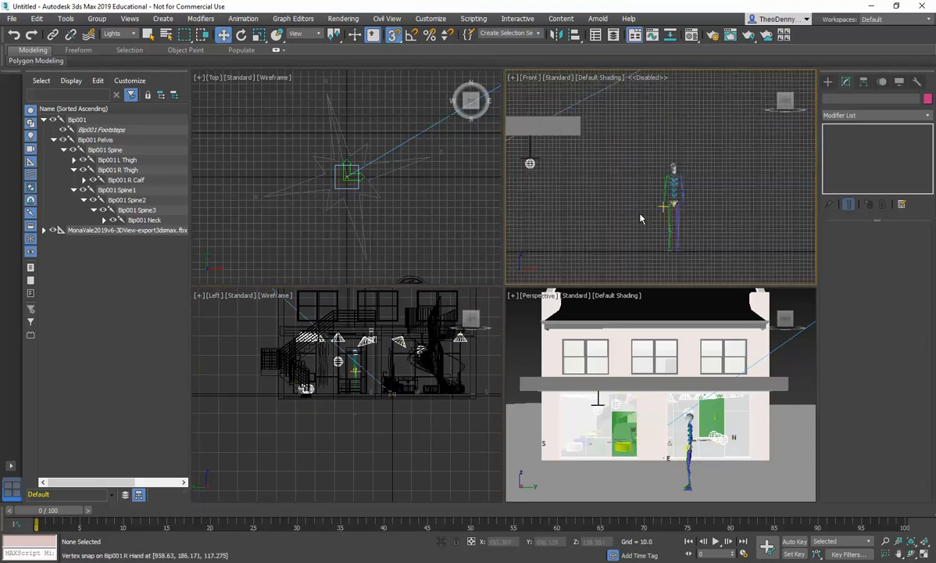
{"action": "scroll", "coordinate": [643, 124], "scroll_direction": "down", "scroll_amount": 3}
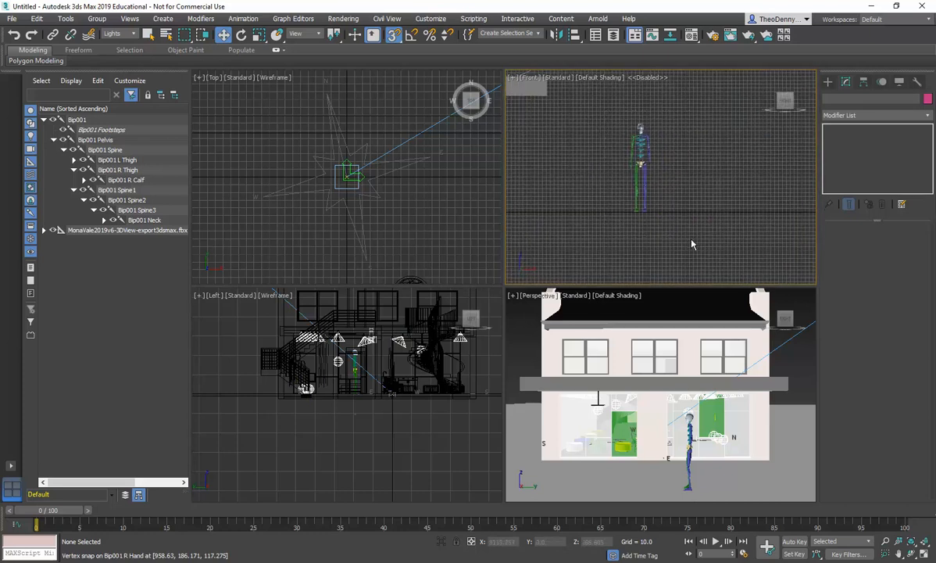
{"action": "left_click_drag", "start_coordinate": [603, 102], "coordinate": [677, 204]}
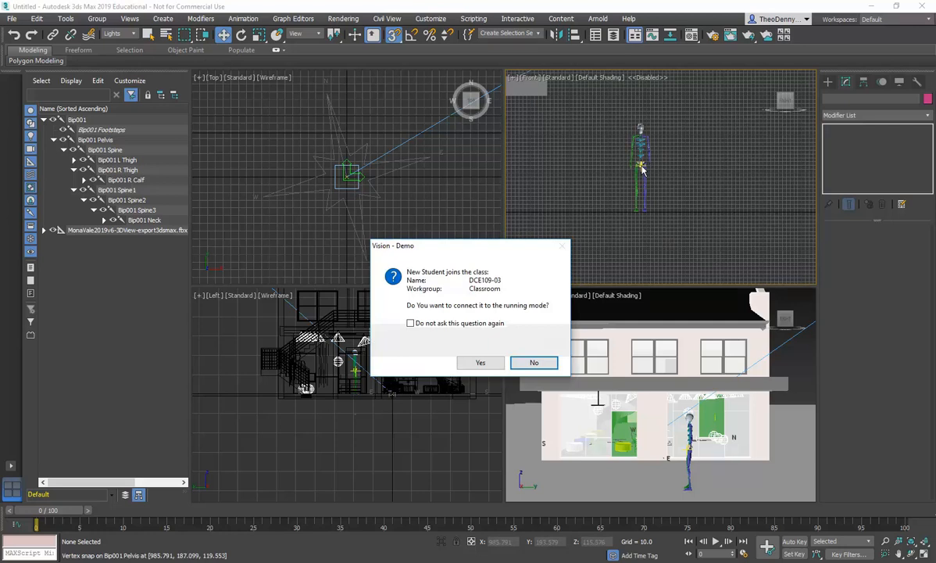
{"action": "left_click", "coordinate": [483, 363]}
{"action": "left_click_drag", "start_coordinate": [603, 99], "coordinate": [662, 238]}
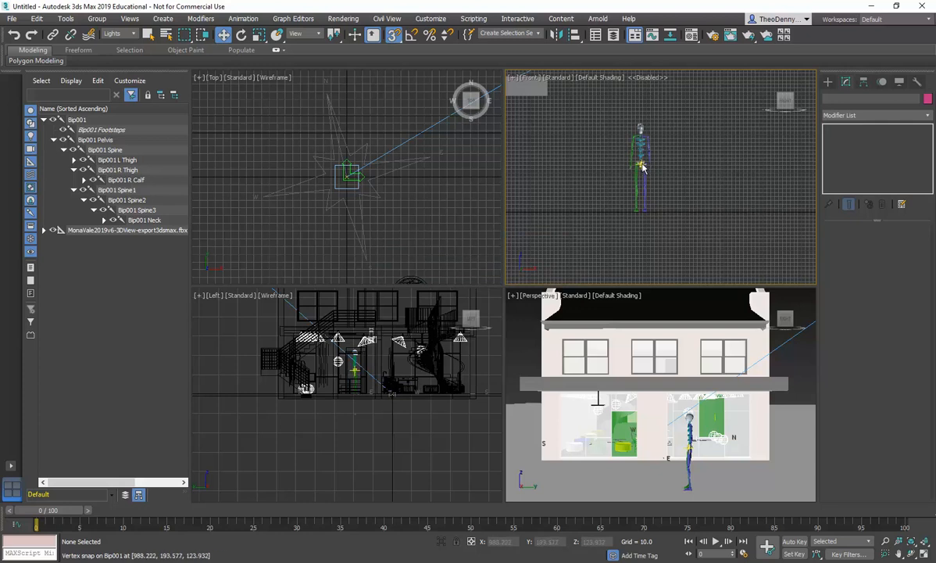
{"action": "left_click", "coordinate": [131, 34]}
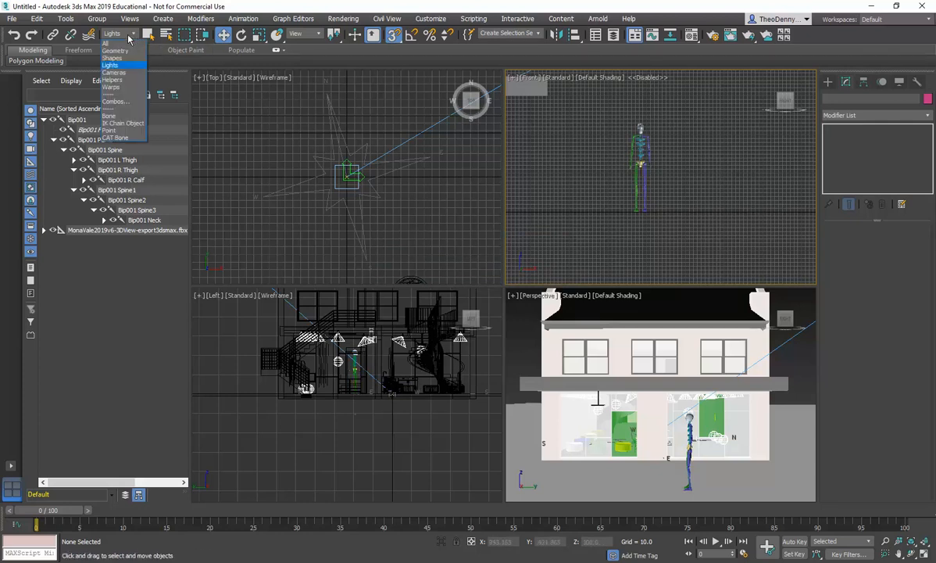
{"action": "left_click", "coordinate": [106, 43]}
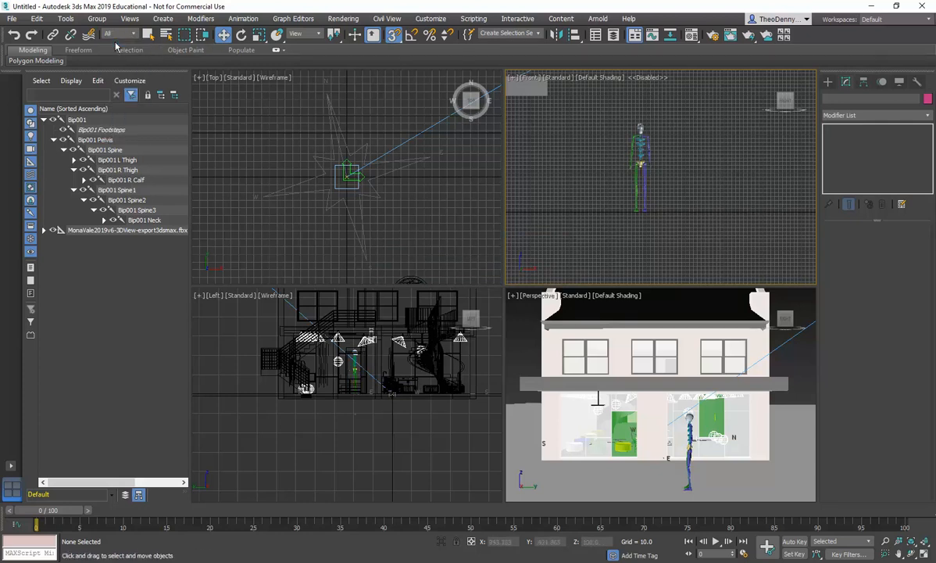
Step: Select the biped's left foot in the maximized perspective view and move it to lift the left leg, with snapping off
{"action": "left_click", "coordinate": [645, 210]}
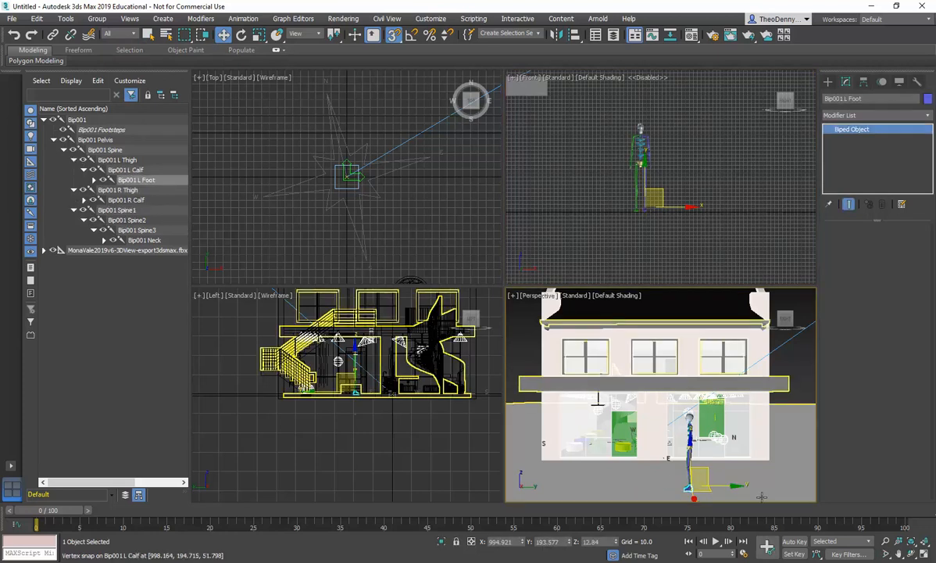
{"action": "left_click", "coordinate": [925, 553]}
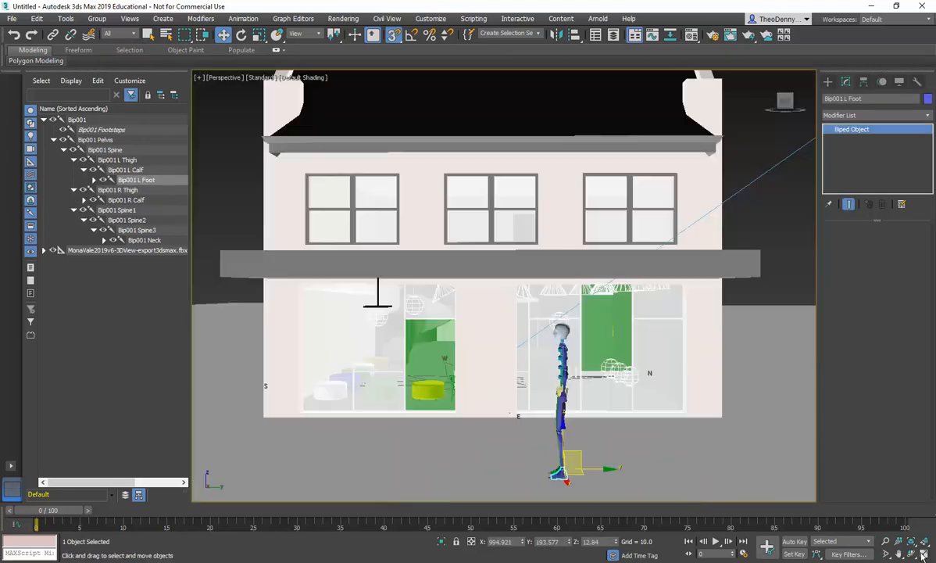
{"action": "left_click_drag", "start_coordinate": [557, 465], "coordinate": [529, 432]}
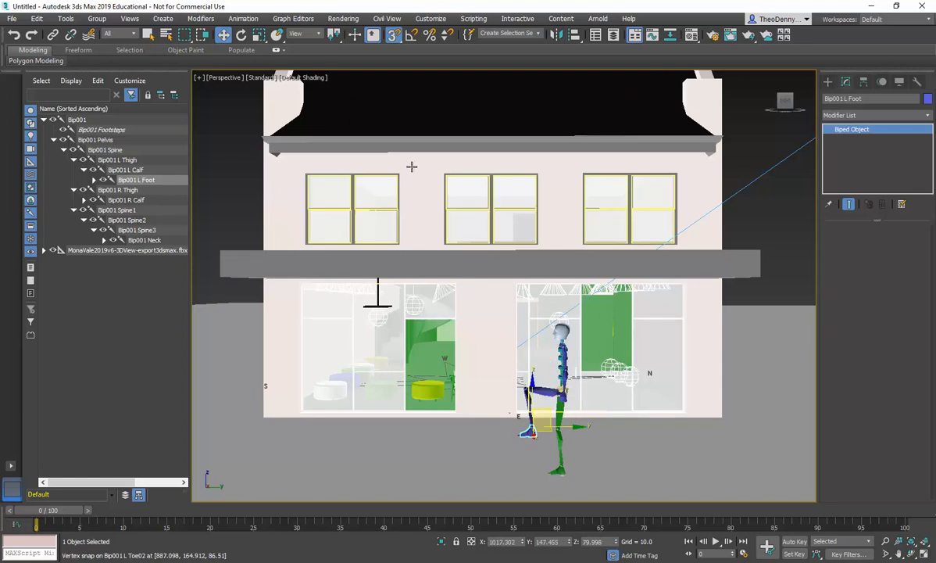
{"action": "left_click", "coordinate": [395, 38]}
{"action": "left_click_drag", "start_coordinate": [533, 389], "coordinate": [533, 411]}
Step: Select the biped's left hand and lift it to raise the left arm, then clear the selection
{"action": "left_click", "coordinate": [564, 396]}
{"action": "left_click_drag", "start_coordinate": [577, 379], "coordinate": [535, 306]}
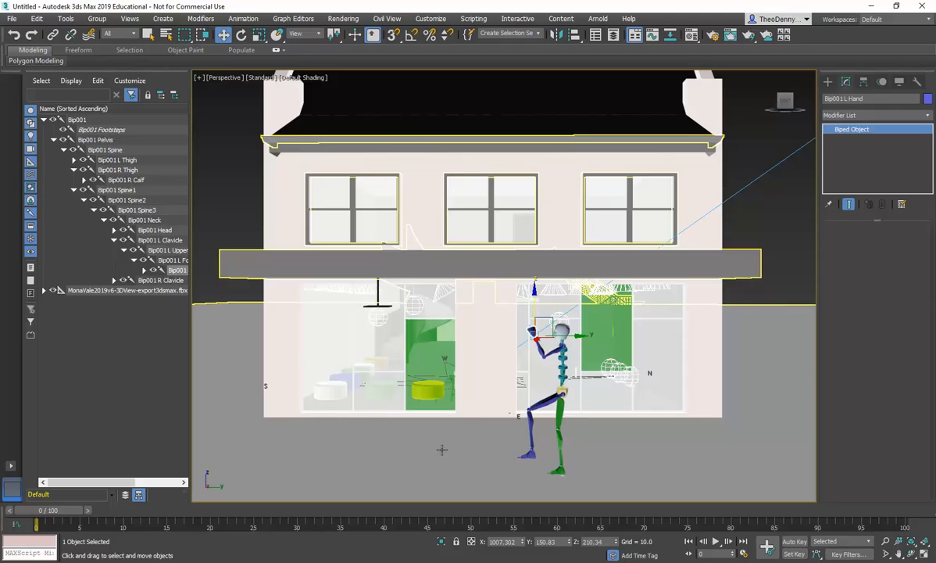
{"action": "left_click", "coordinate": [760, 216]}
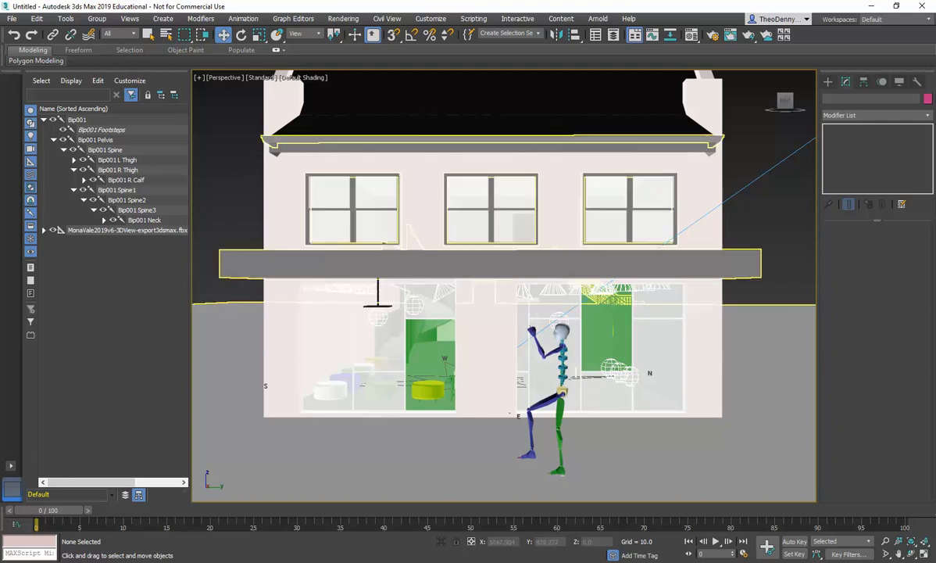
Step: Restore the four-viewport layout
{"action": "left_click", "coordinate": [925, 551]}
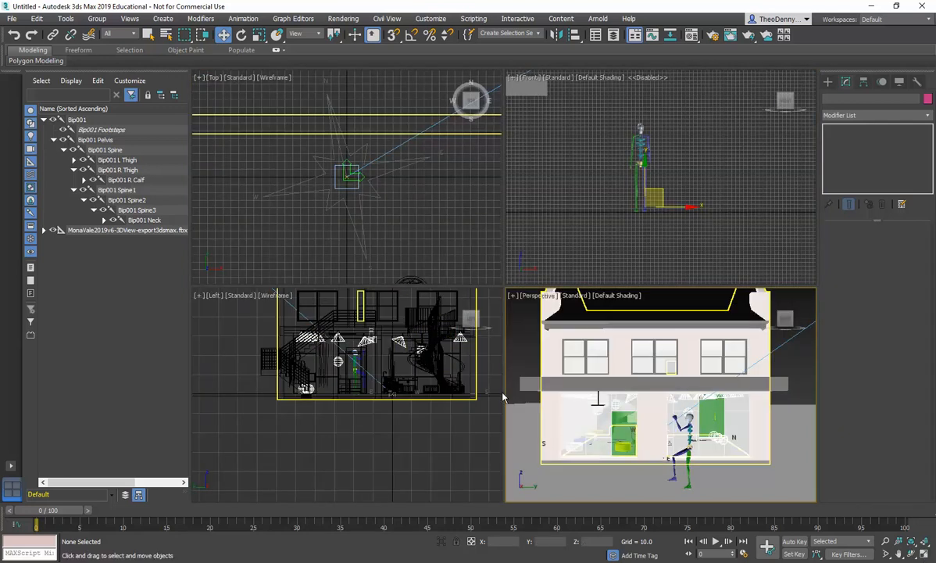
{"action": "left_click", "coordinate": [545, 358]}
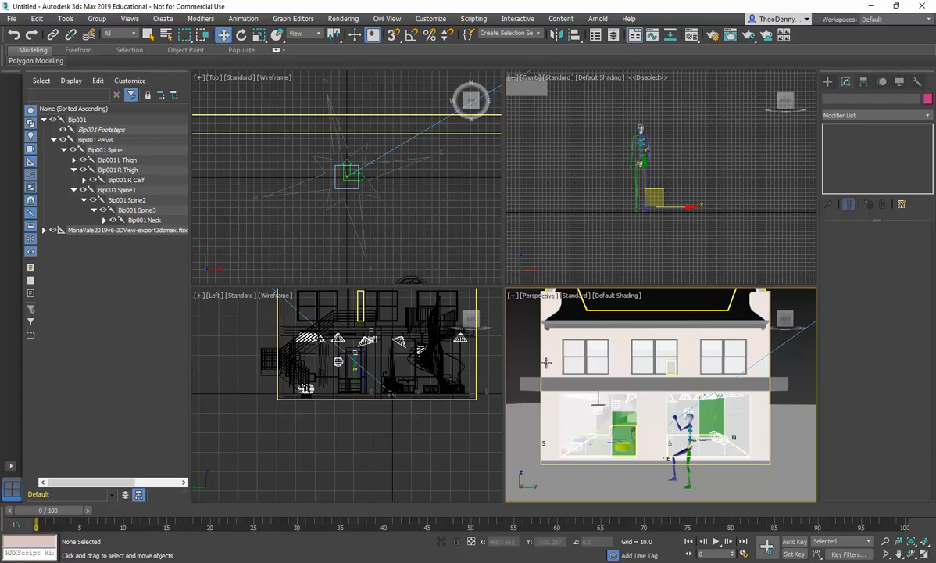
{"action": "left_click", "coordinate": [6, 20]}
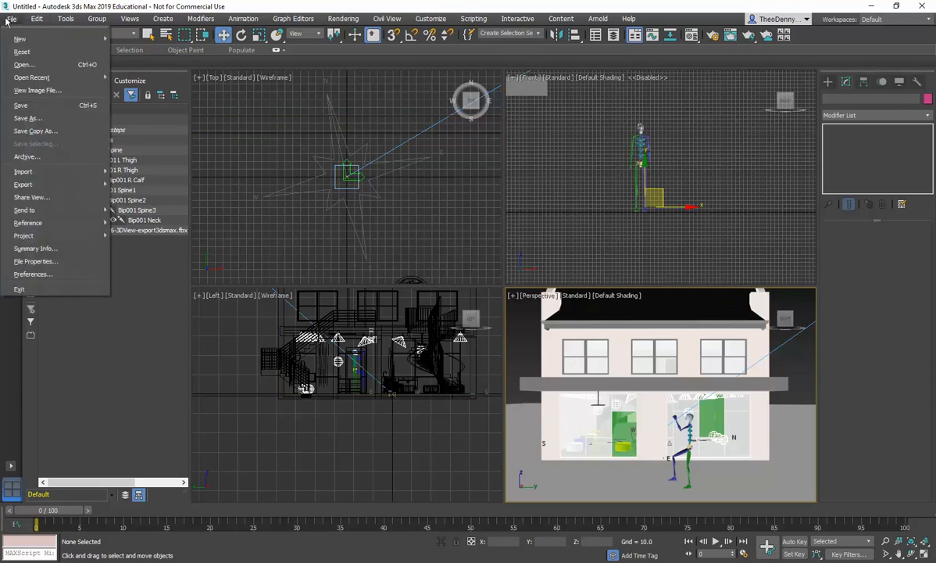
{"action": "mouse_move", "coordinate": [40, 190]}
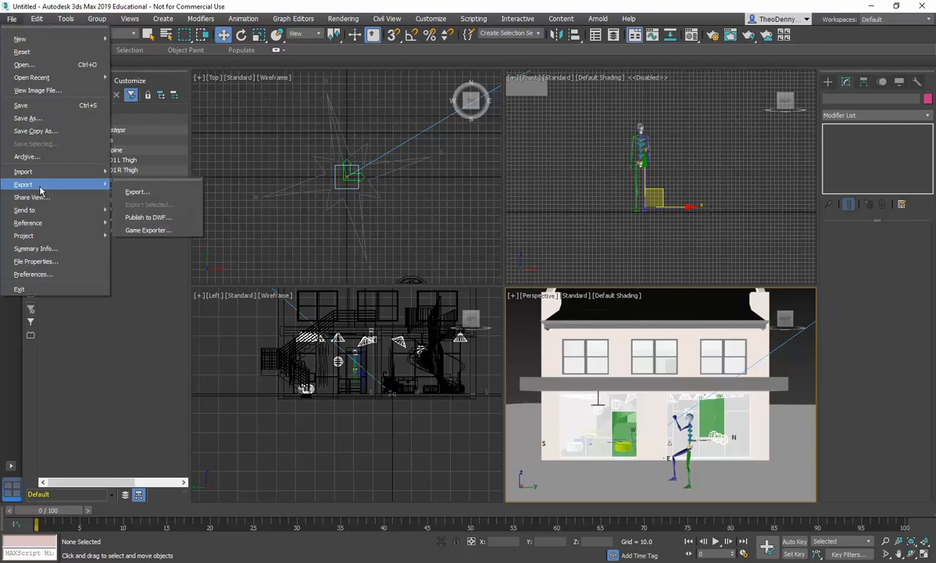
{"action": "left_click", "coordinate": [12, 18]}
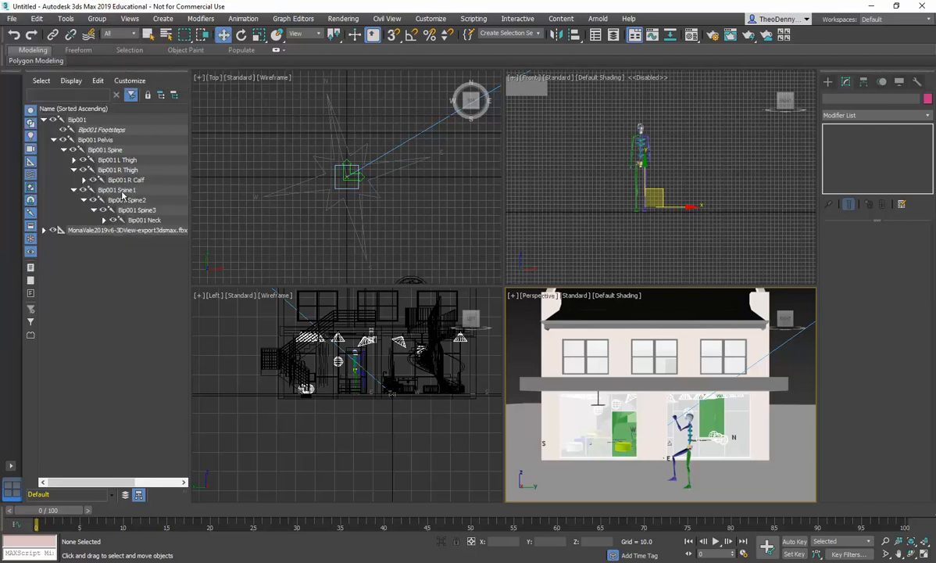